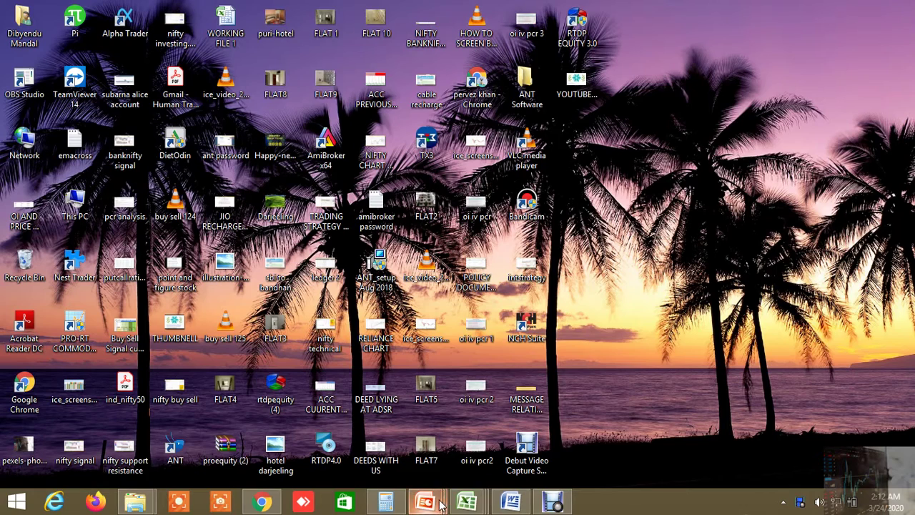
# Switch to PowerPoint and view the SAFE STOCK TRADING AND INVESTMENT title slide and the DISCALAIMER slide.
pyautogui.moveTo(429, 501)
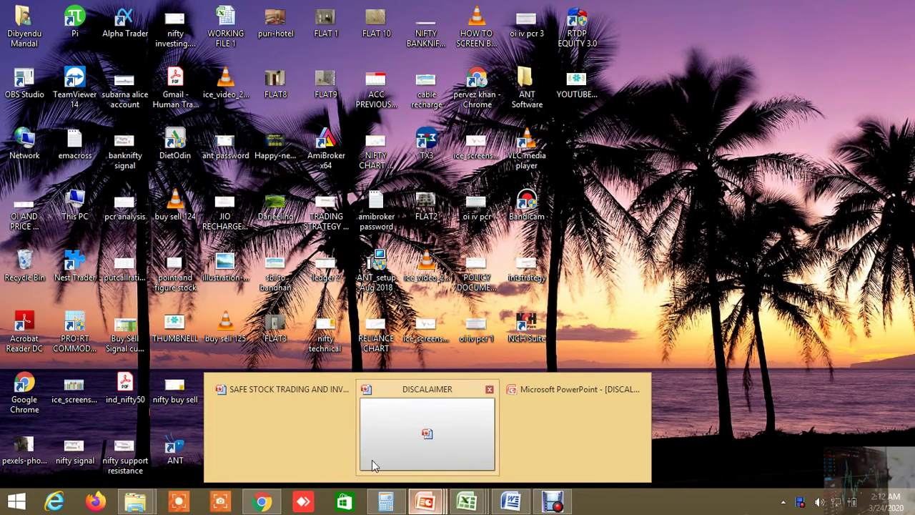
pyautogui.click(310, 439)
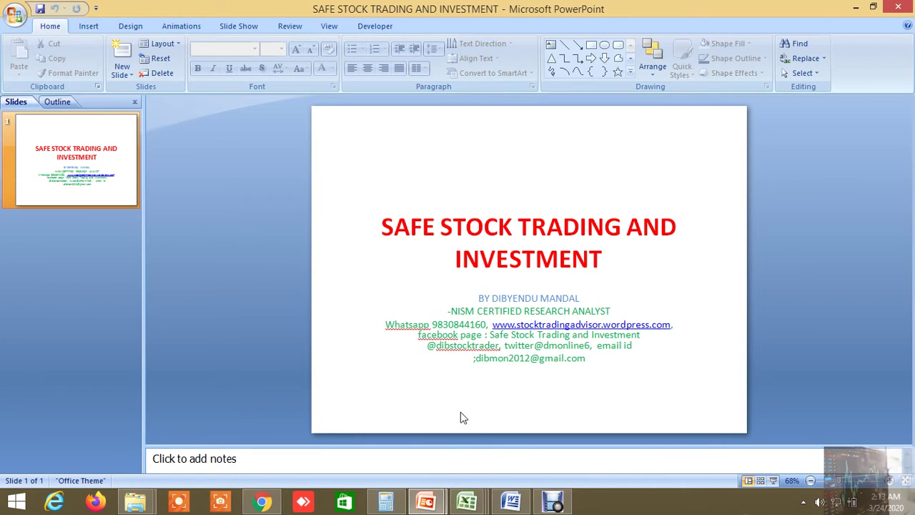
pyautogui.click(437, 503)
pyautogui.click(498, 436)
pyautogui.click(437, 502)
pyautogui.click(363, 439)
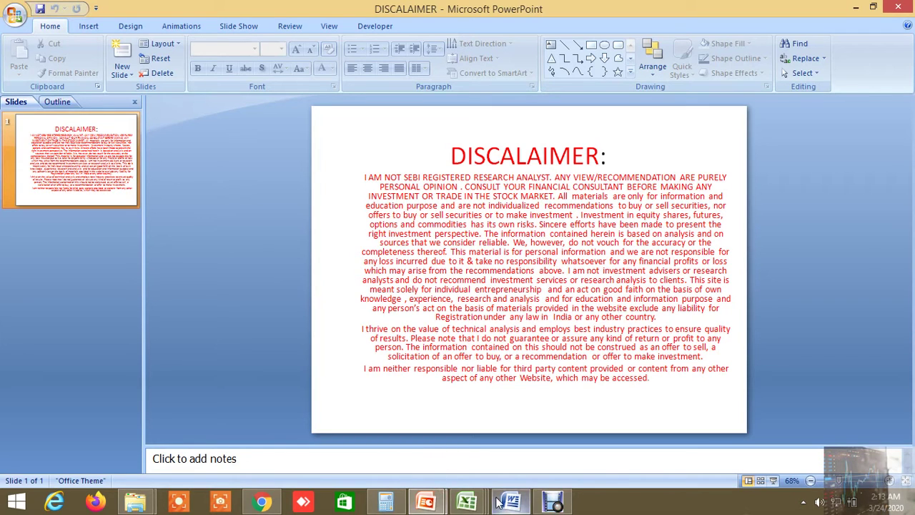
# Switch to the BUY LEVEL AND SELL LEVEL CUM SCREENER workbook in Excel and examine its BUY LEVEL AND SELL LEVELS 1 columns.
pyautogui.moveTo(466, 501)
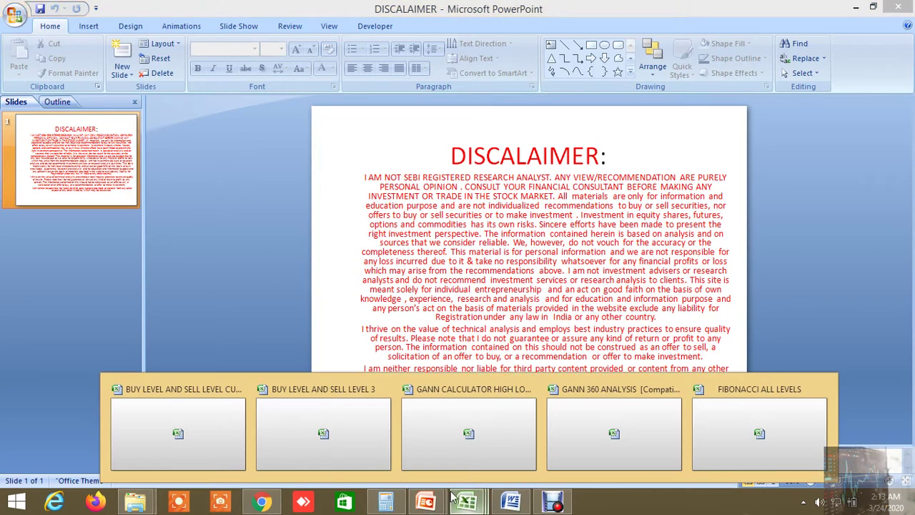
pyautogui.click(200, 452)
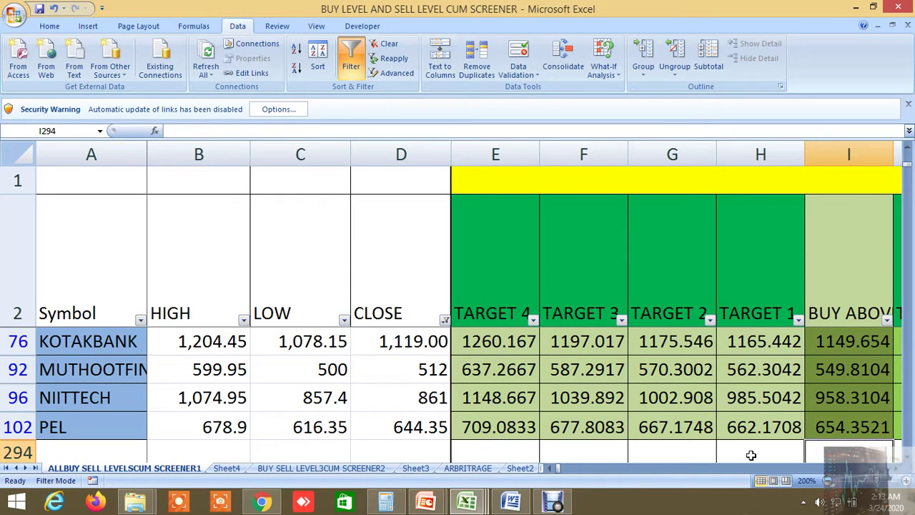
pyautogui.click(897, 468)
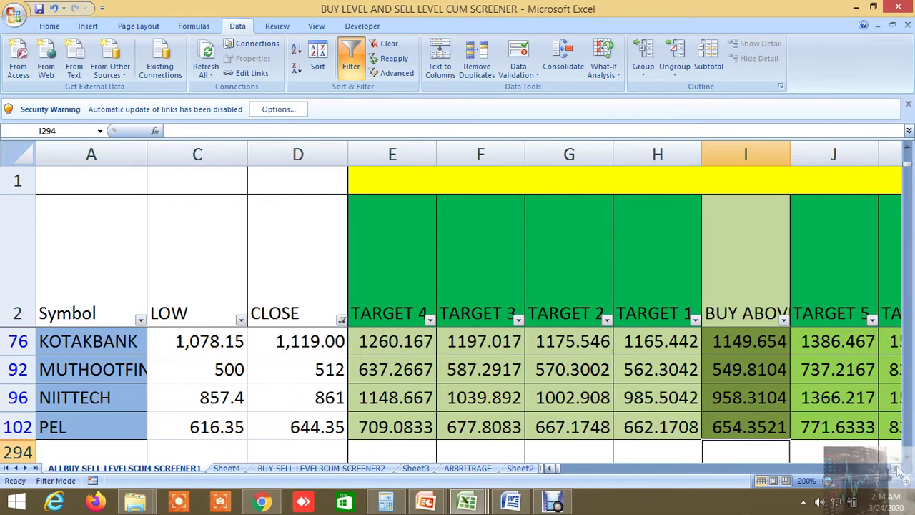
pyautogui.click(898, 468)
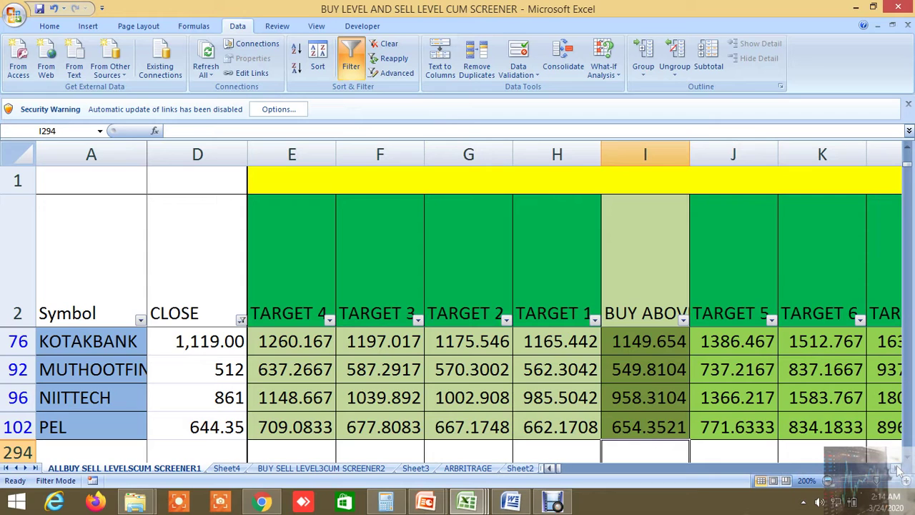
pyautogui.click(898, 468)
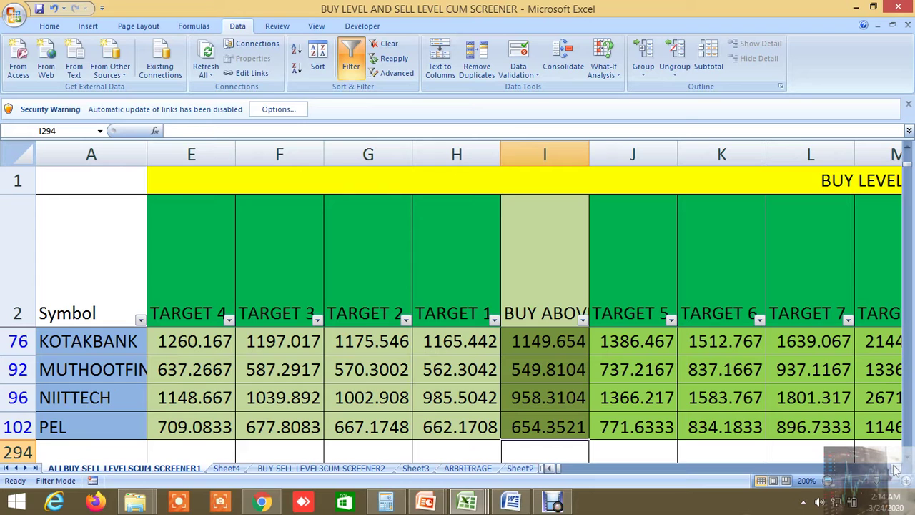
pyautogui.click(895, 469)
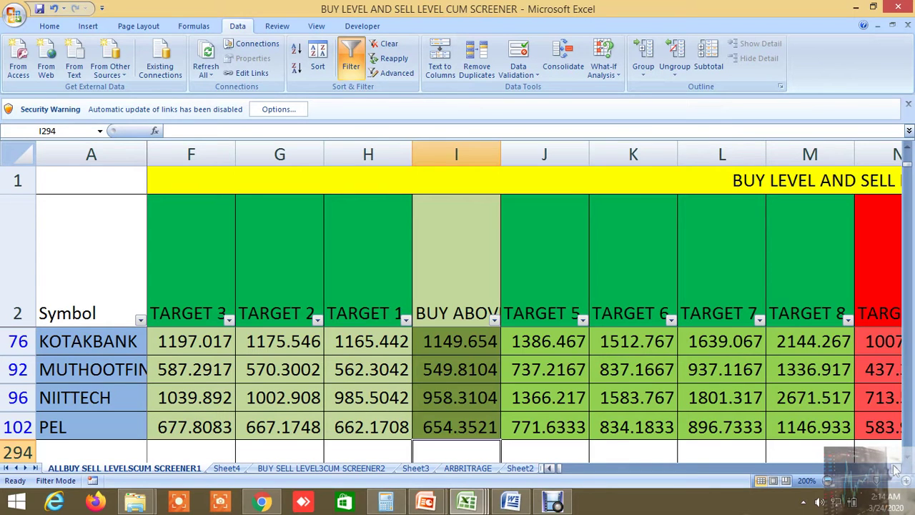
pyautogui.click(896, 469)
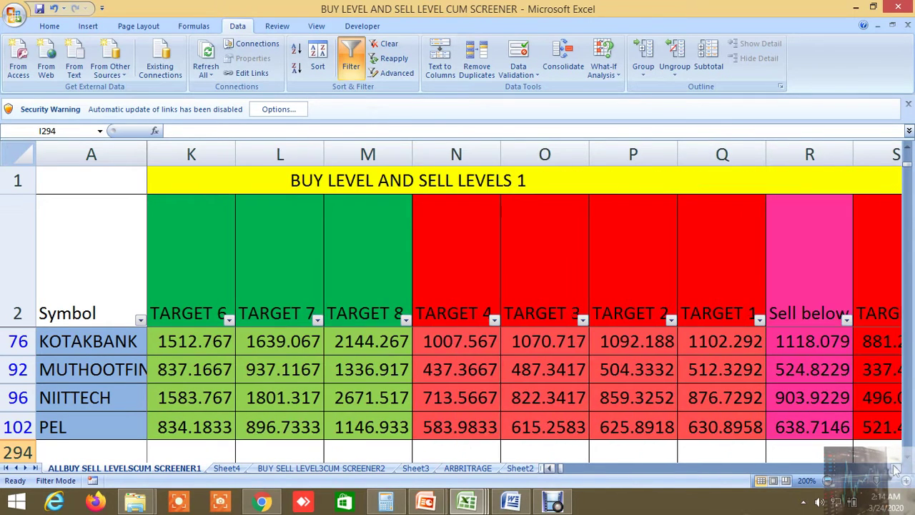
pyautogui.click(896, 469)
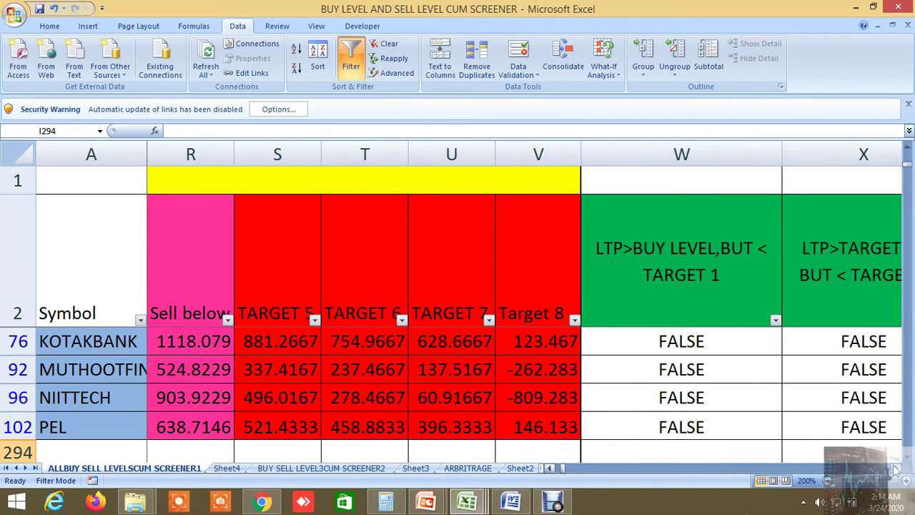
# Examine the LTP screening columns W to AL, covering the buy-side and sell-side target conditions for each symbol.
pyautogui.click(896, 469)
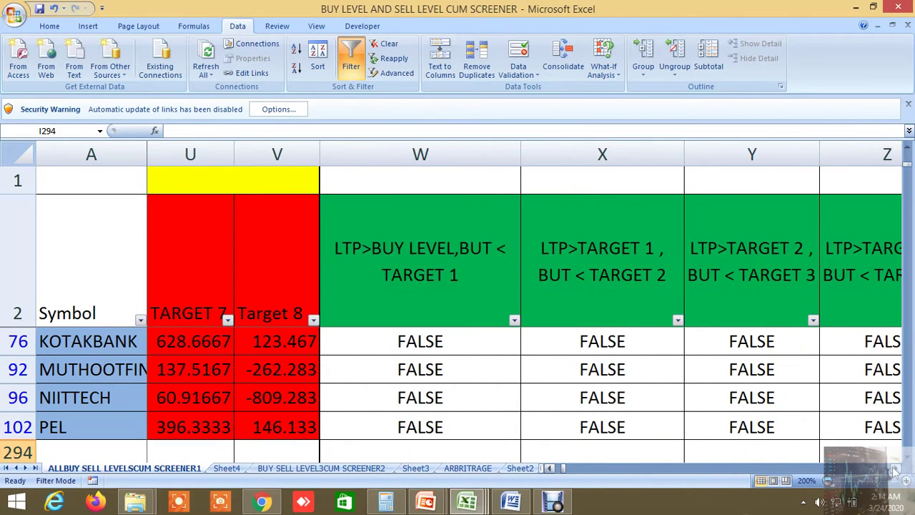
pyautogui.click(896, 469)
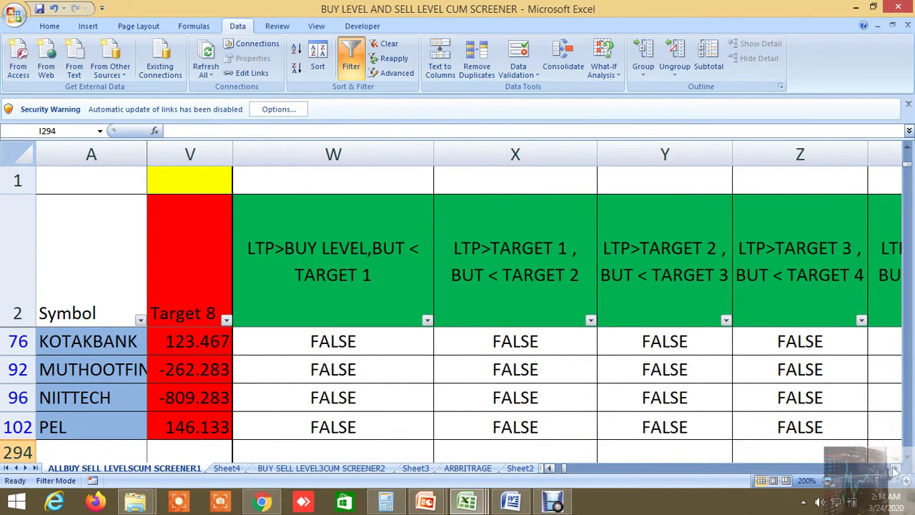
pyautogui.click(896, 468)
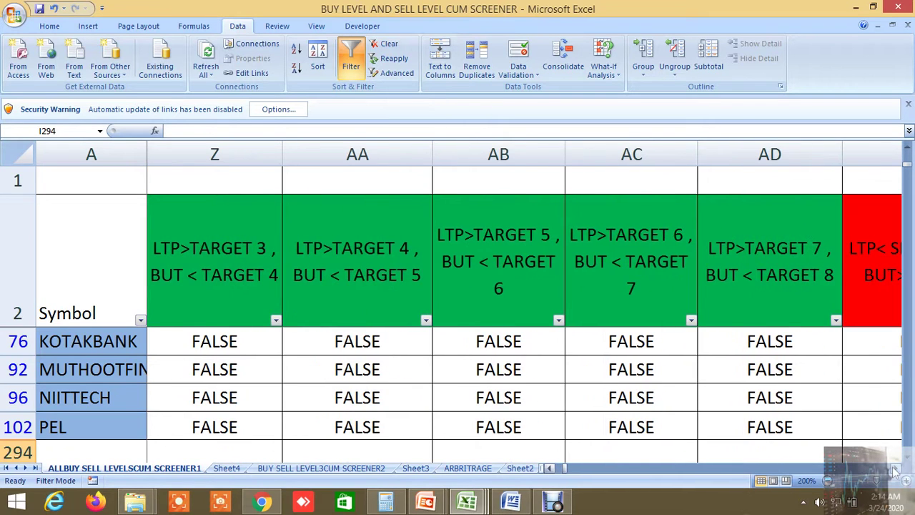
pyautogui.click(895, 469)
pyautogui.click(896, 469)
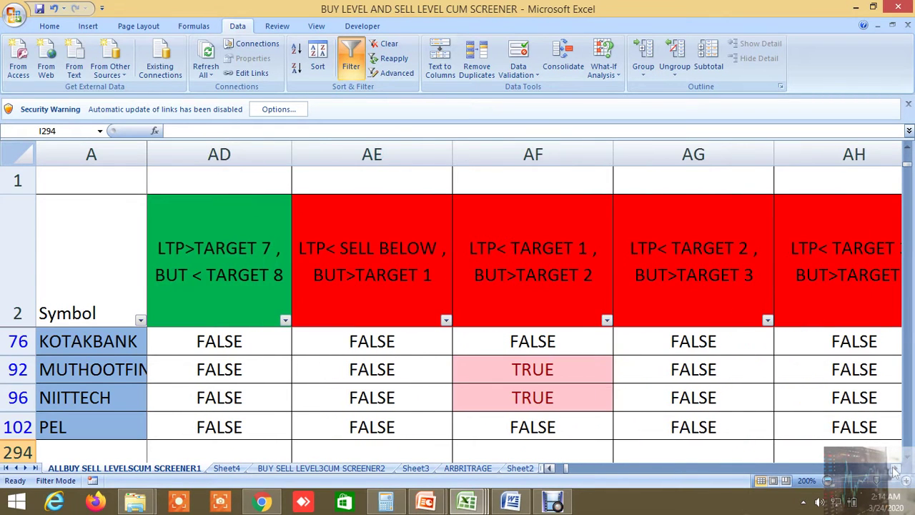
pyautogui.click(895, 468)
pyautogui.click(896, 469)
pyautogui.click(895, 469)
pyautogui.click(896, 469)
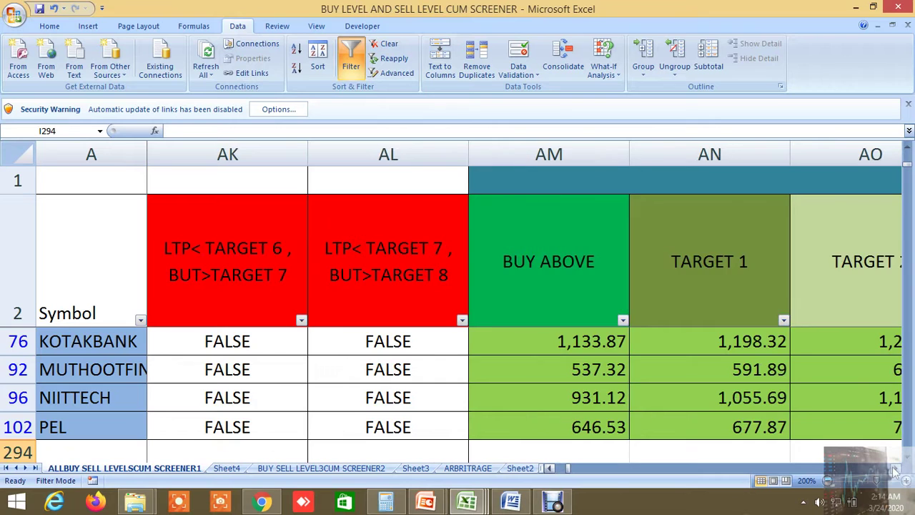
# Look through the BUY LEVEL AND SELL LEVELS 2 section and on to the change in open interest and typical price columns.
pyautogui.click(896, 468)
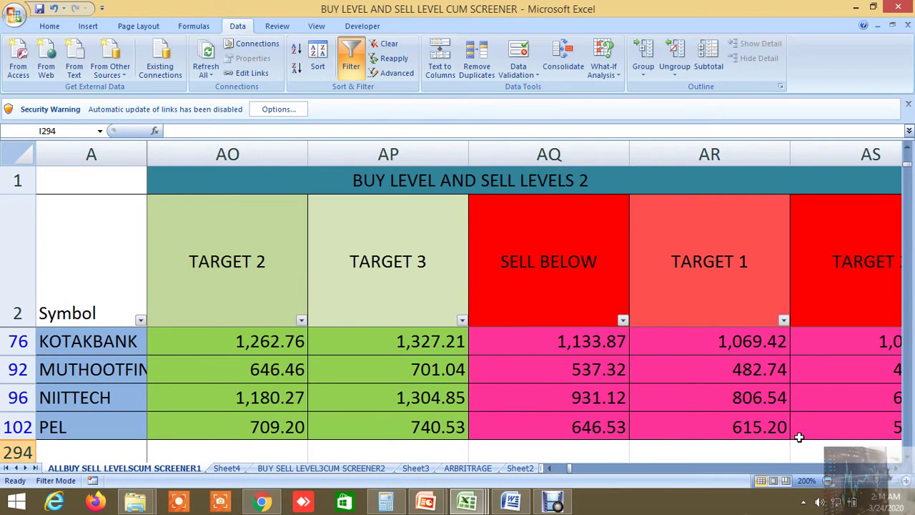
pyautogui.click(897, 469)
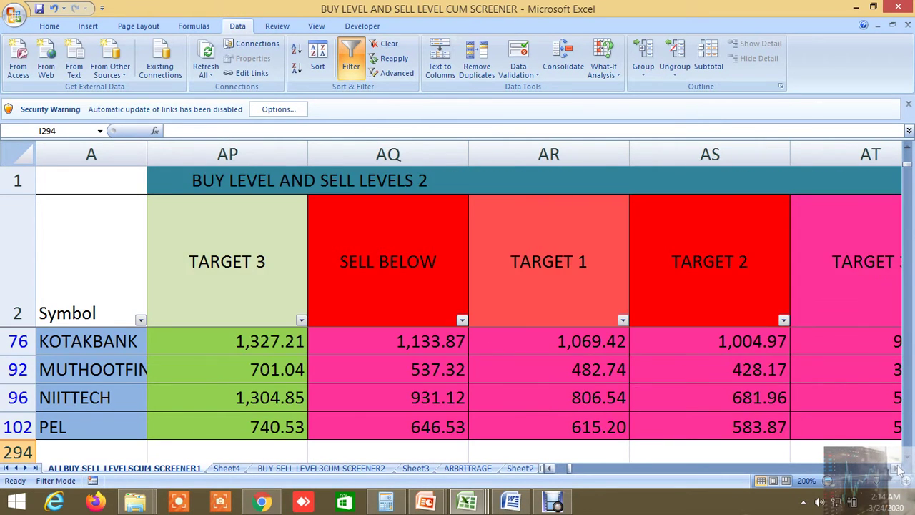
pyautogui.click(897, 469)
pyautogui.click(897, 469)
pyautogui.click(898, 469)
pyautogui.click(898, 469)
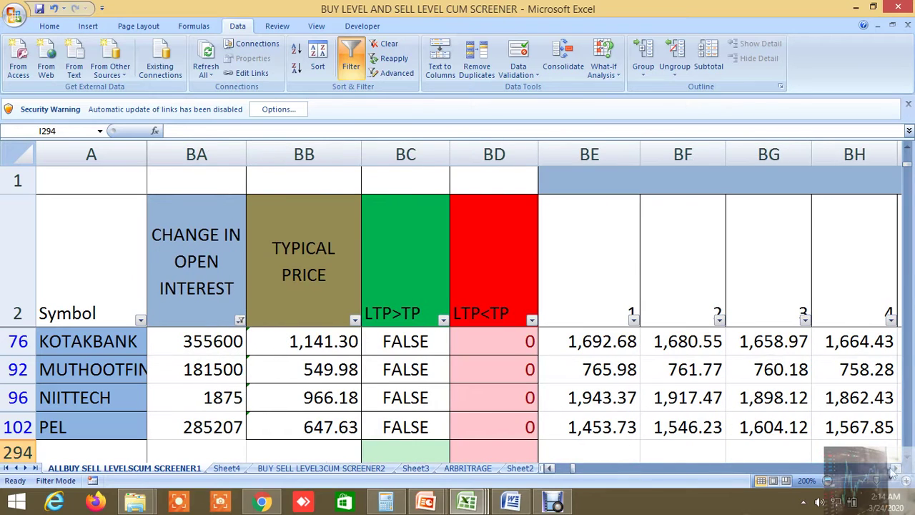
# Return to the first columns and review the buy-side headers of levels 1, selecting BUY ABOVE and TARGET 1, 4, 5 and 8.
pyautogui.moveTo(574, 467); pyautogui.dragTo(557, 467)
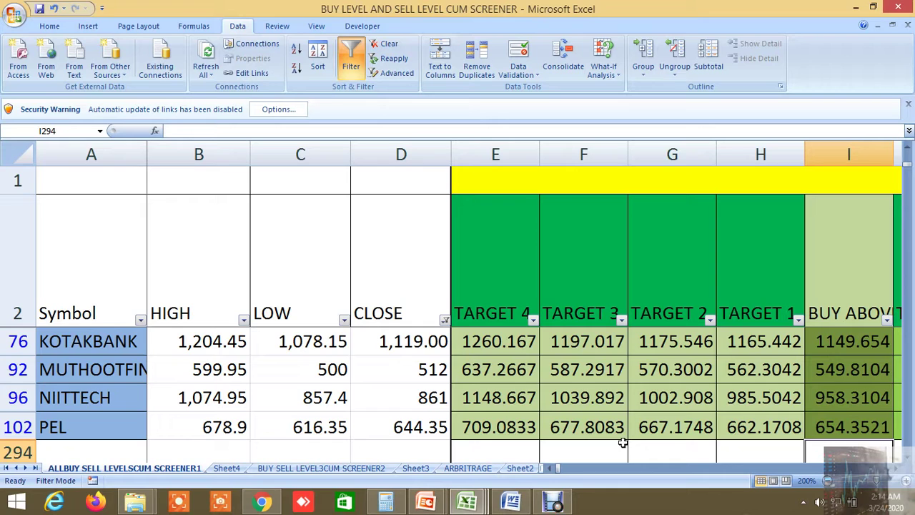
pyautogui.click(897, 469)
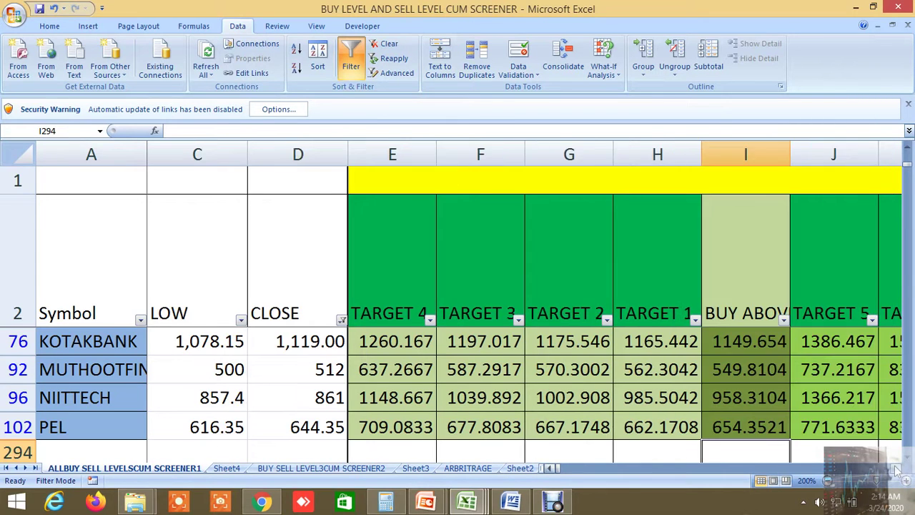
pyautogui.click(897, 469)
pyautogui.click(897, 469)
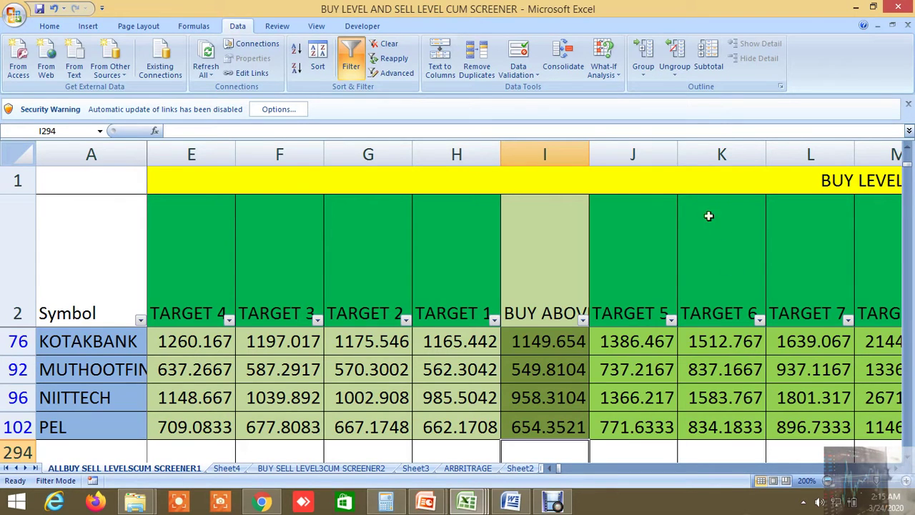
pyautogui.click(632, 183)
pyautogui.click(551, 262)
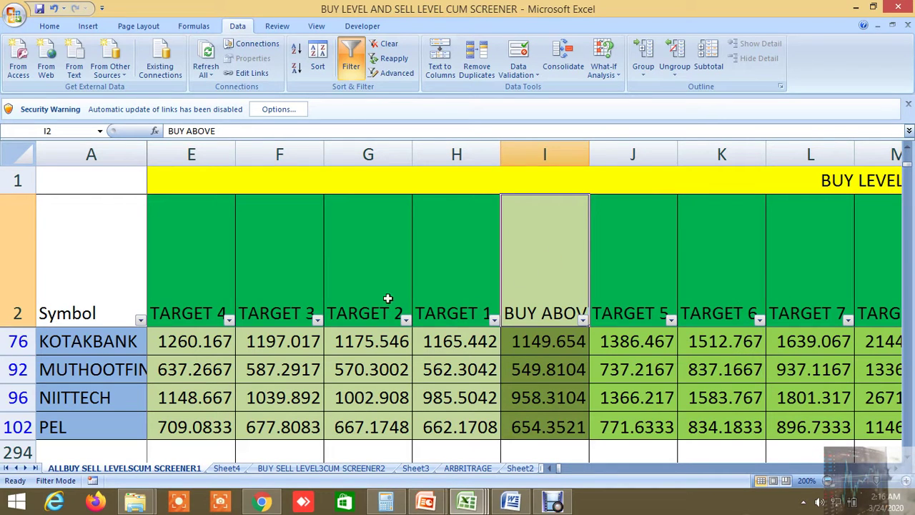
pyautogui.click(440, 278)
pyautogui.click(200, 296)
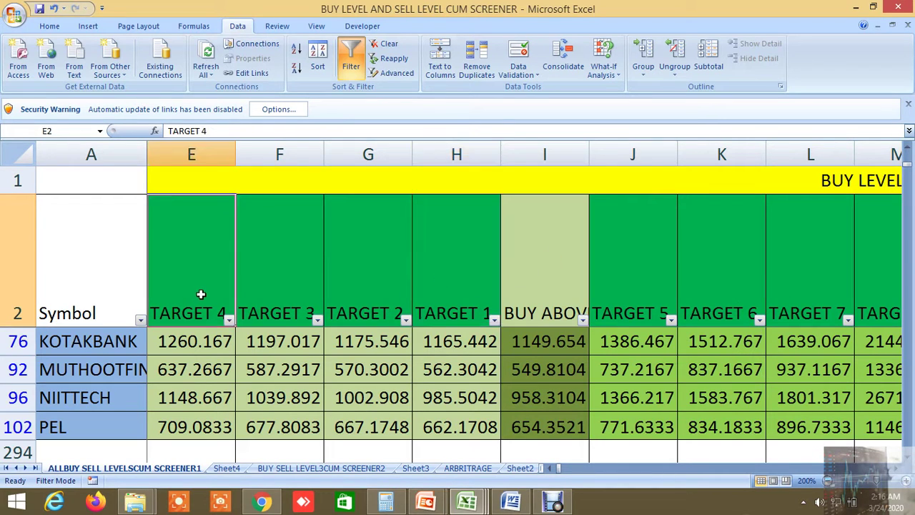
pyautogui.click(643, 263)
pyautogui.click(898, 467)
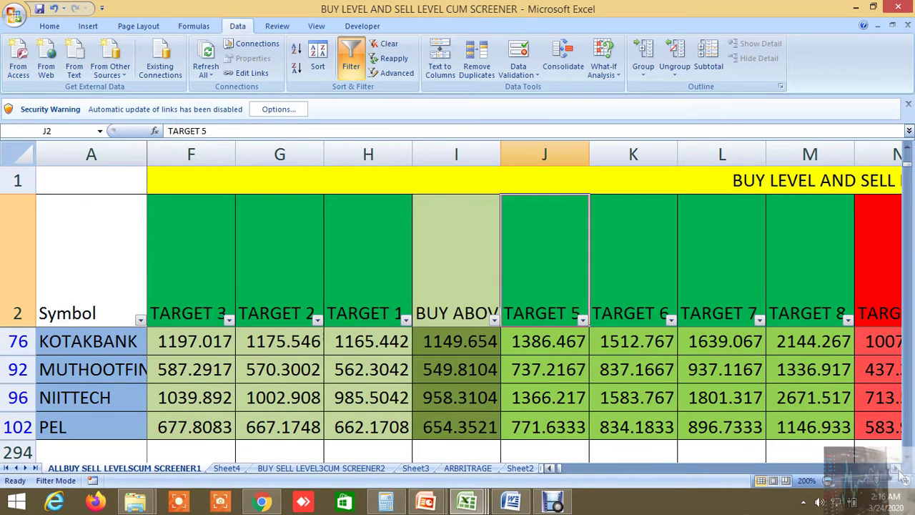
pyautogui.click(805, 288)
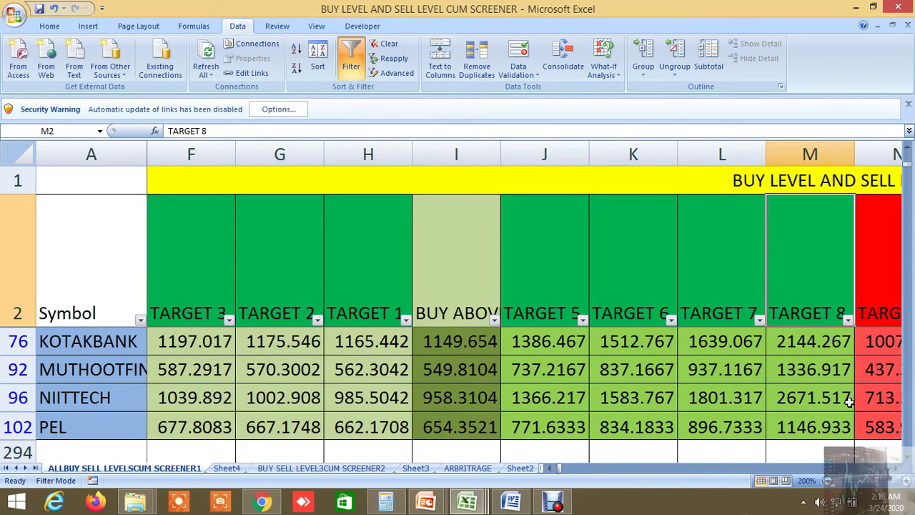
# Review the sell-side headers of levels 1, selecting Sell below, TARGET 1, TARGET 4 and TARGET 5, up to Target 8.
pyautogui.click(898, 468)
pyautogui.click(897, 468)
pyautogui.click(898, 467)
pyautogui.click(897, 468)
pyautogui.click(898, 467)
pyautogui.click(897, 468)
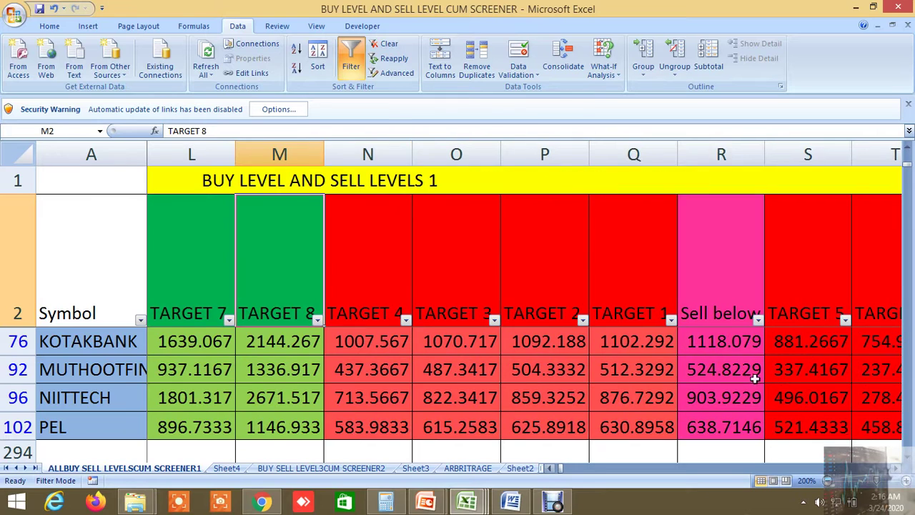
pyautogui.click(715, 284)
pyautogui.click(635, 279)
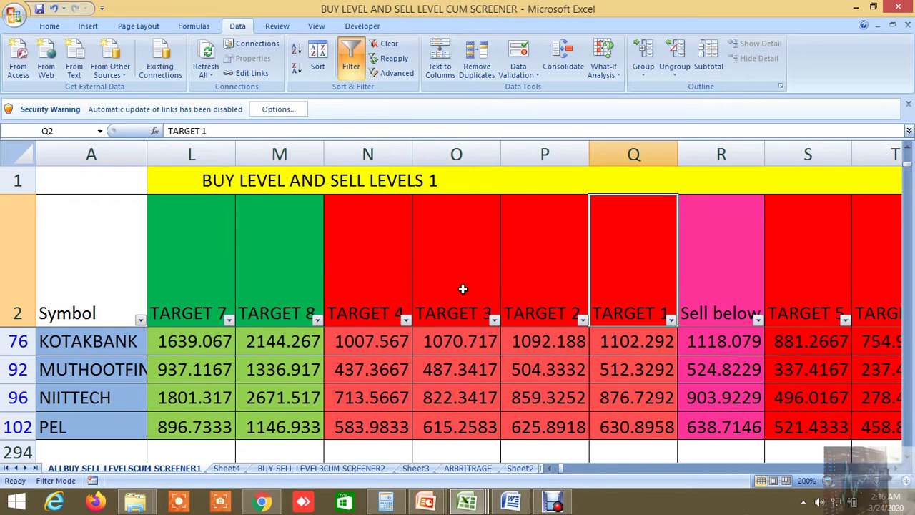
pyautogui.click(388, 277)
pyautogui.click(827, 273)
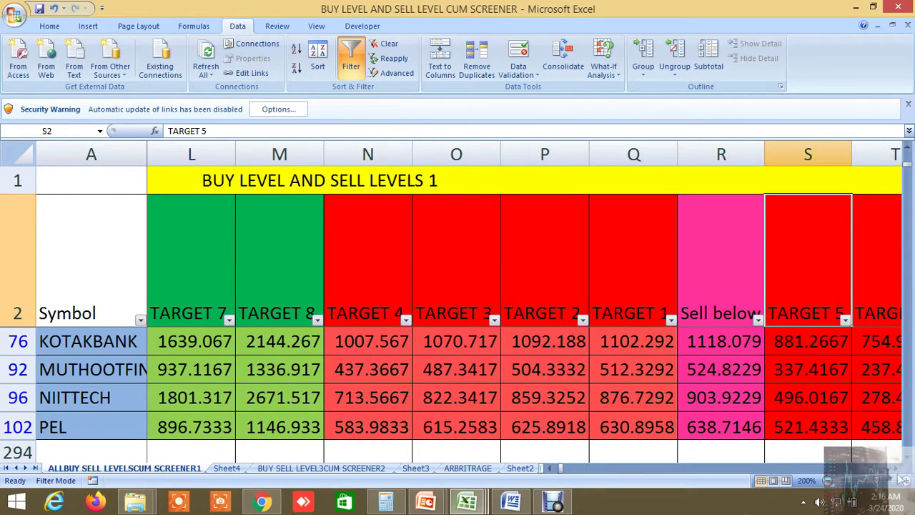
pyautogui.click(898, 467)
pyautogui.click(897, 468)
pyautogui.click(898, 468)
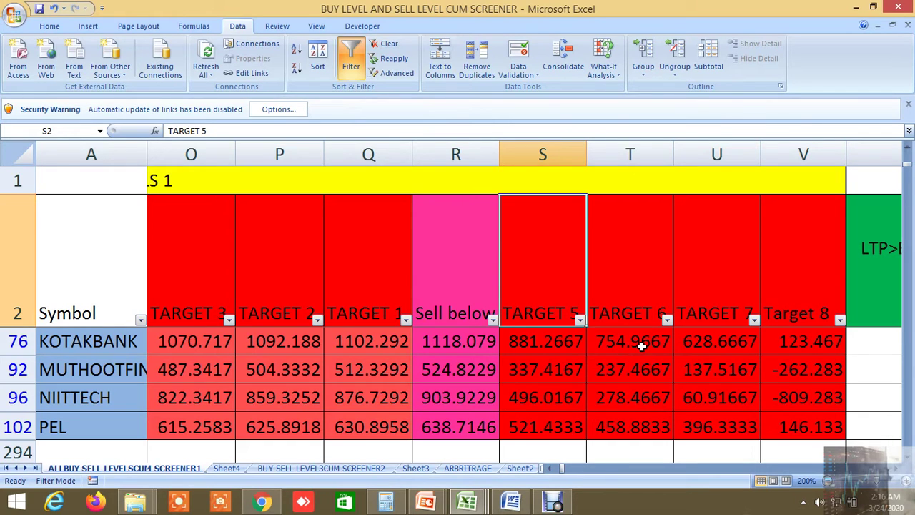
# Go through the green and red LTP condition columns again, from the buy level conditions to LTP< TARGET 7, BUT>TARGET 8.
pyautogui.click(899, 470)
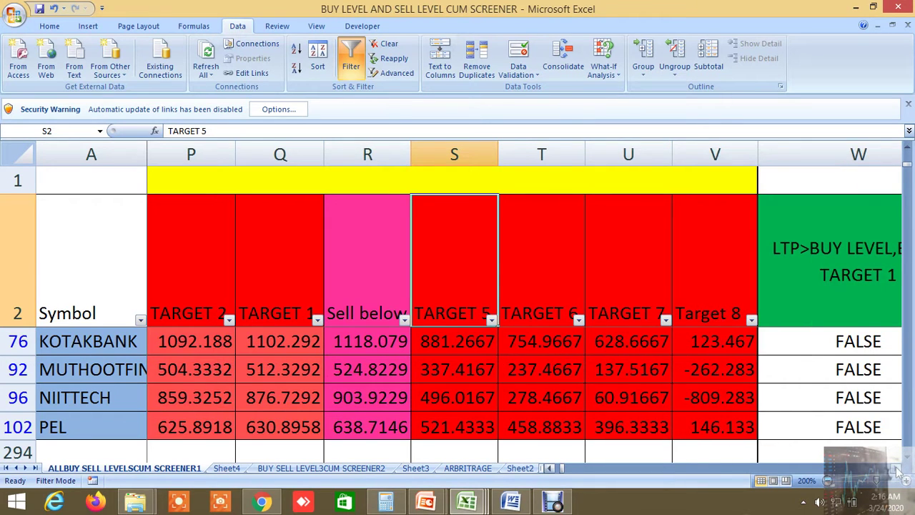
pyautogui.click(899, 471)
pyautogui.click(899, 470)
pyautogui.click(899, 470)
pyautogui.click(899, 471)
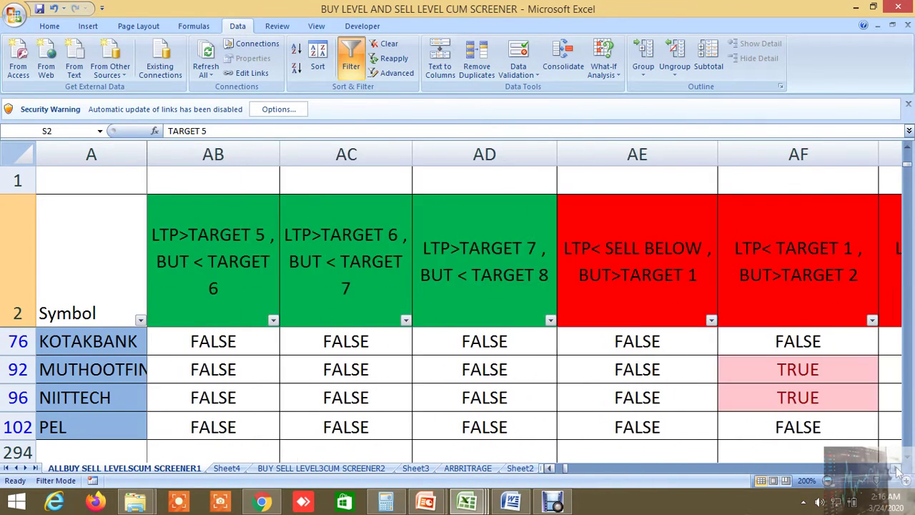
pyautogui.click(899, 470)
pyautogui.click(899, 471)
pyautogui.click(899, 470)
pyautogui.click(899, 470)
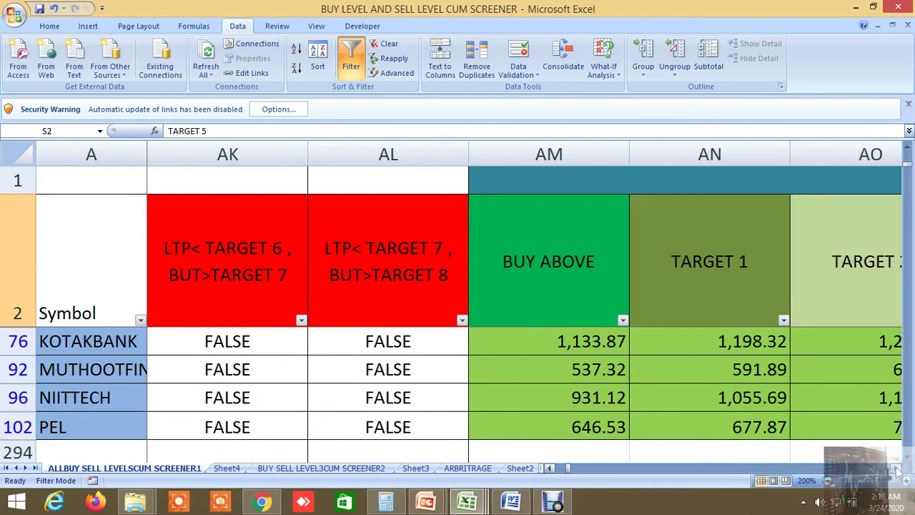
# Examine the BUY ABOVE, SELL BELOW and target columns of the BUY LEVEL AND SELL LEVELS 2 section.
pyautogui.click(899, 470)
pyautogui.click(899, 470)
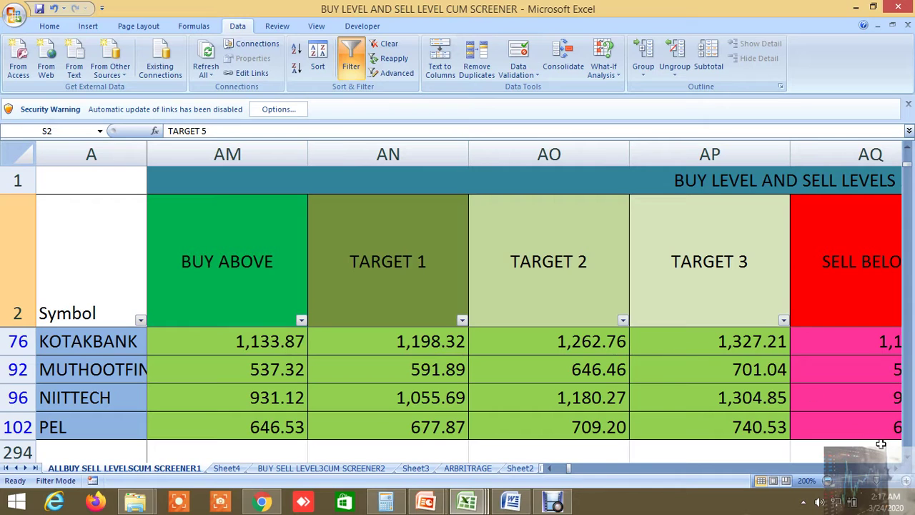
pyautogui.click(896, 469)
pyautogui.click(896, 468)
pyautogui.click(896, 469)
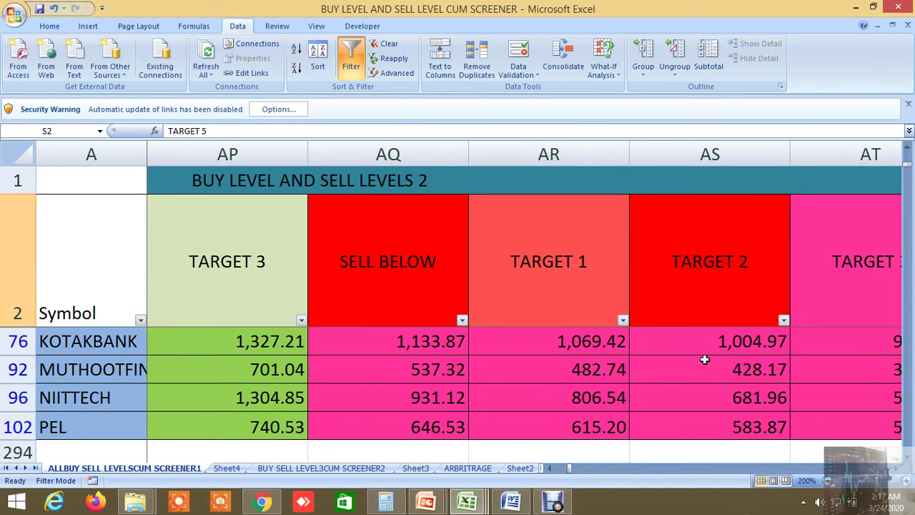
# Go past the ADVANCE and DECLINE columns to BUY LEVEL AND SELL LEVELS 3 and select its R1 and S1 headers.
pyautogui.click(897, 468)
pyautogui.click(896, 468)
pyautogui.click(896, 468)
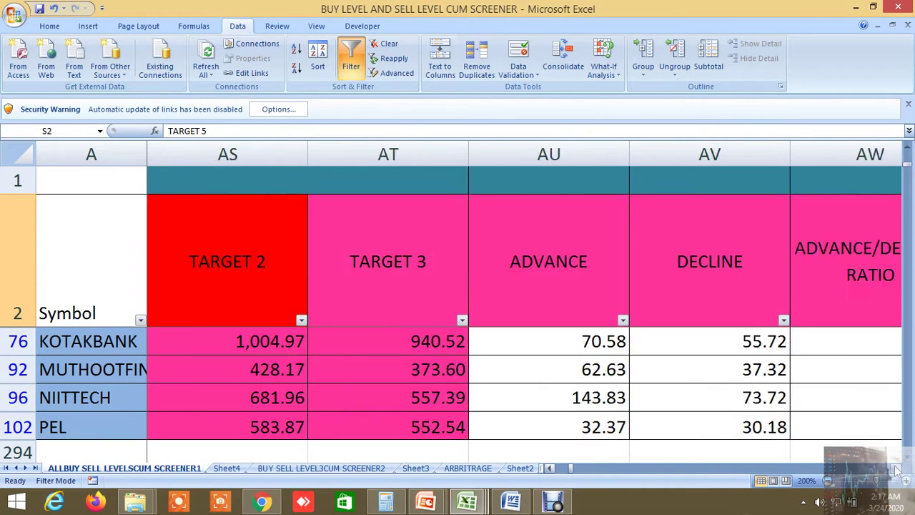
pyautogui.click(896, 468)
pyautogui.click(897, 469)
pyautogui.moveTo(897, 468); pyautogui.dragTo(896, 468)
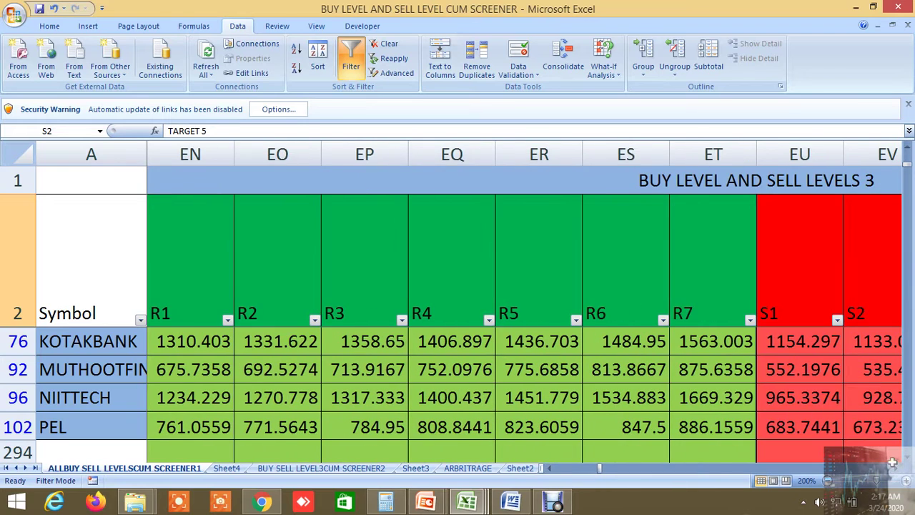
pyautogui.click(186, 294)
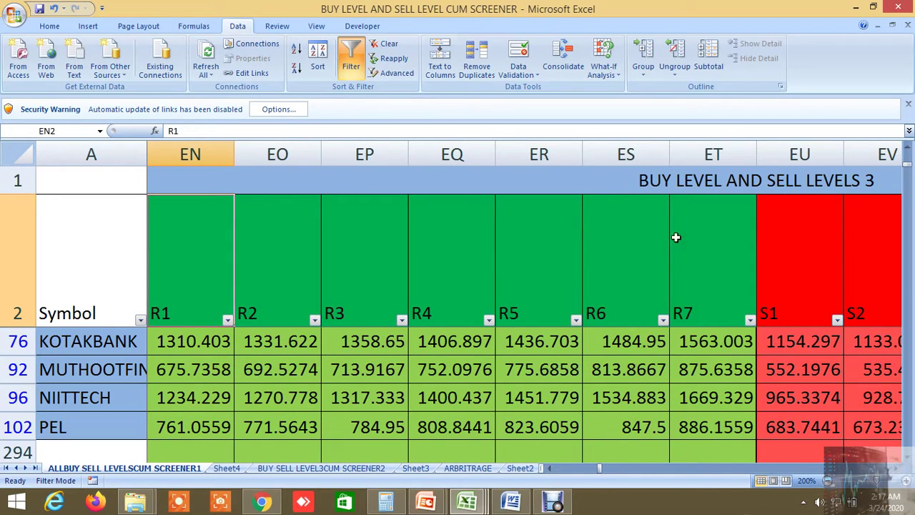
pyautogui.click(792, 260)
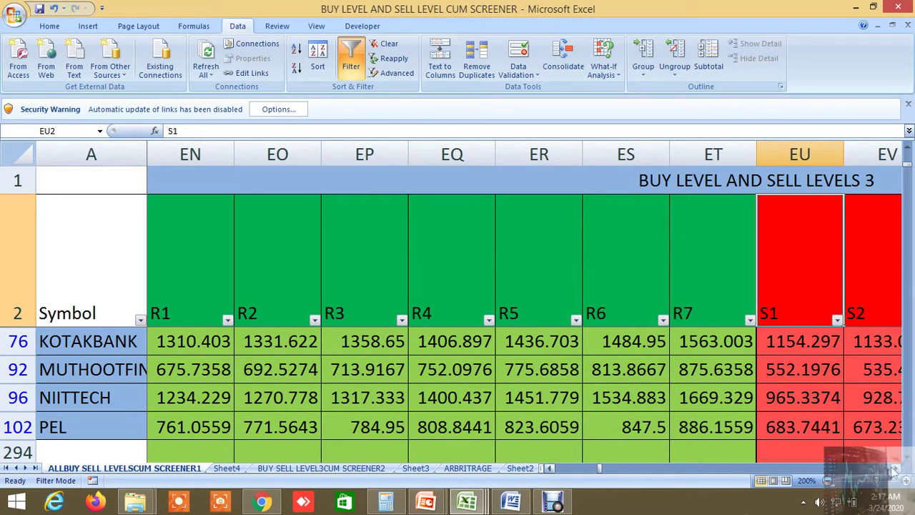
# Go to the TIRONE LEVEL section and select its TOP LINE, MID LINE and BOTTOM LINE headers.
pyautogui.moveTo(895, 470); pyautogui.dragTo(898, 469)
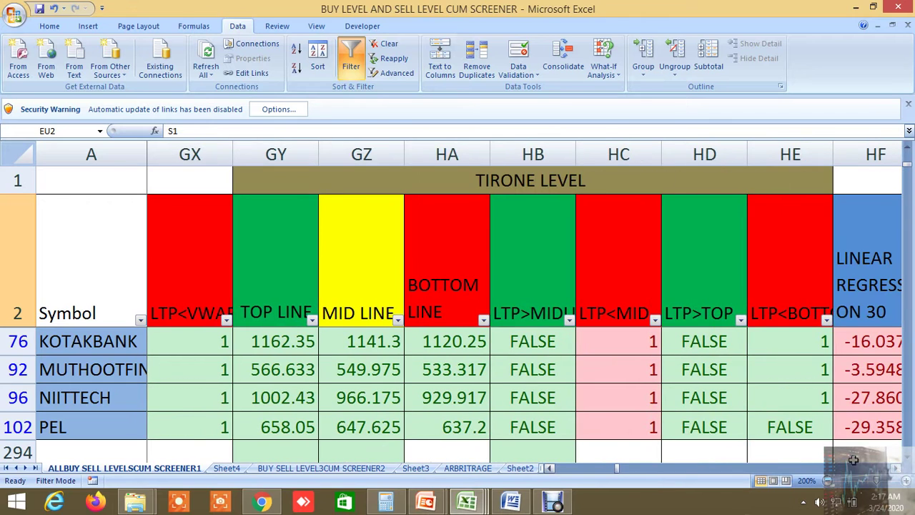
pyautogui.click(255, 277)
pyautogui.click(354, 284)
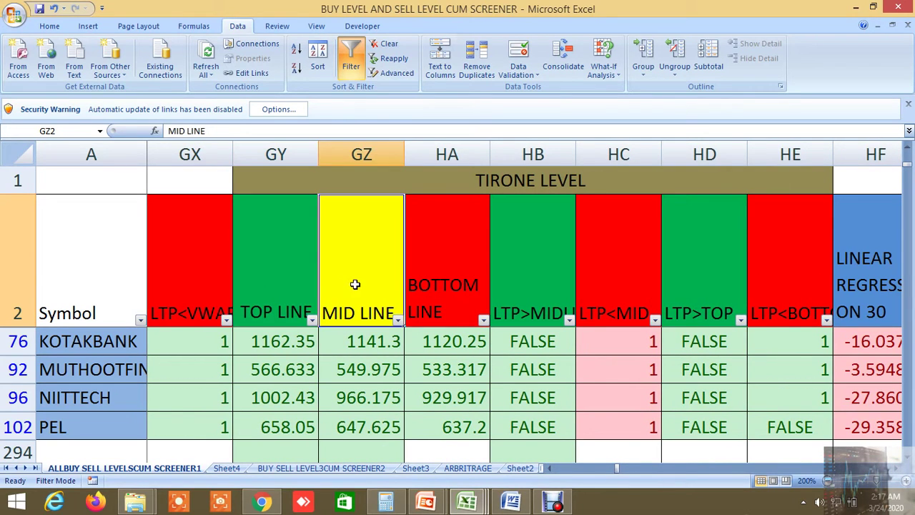
pyautogui.click(437, 283)
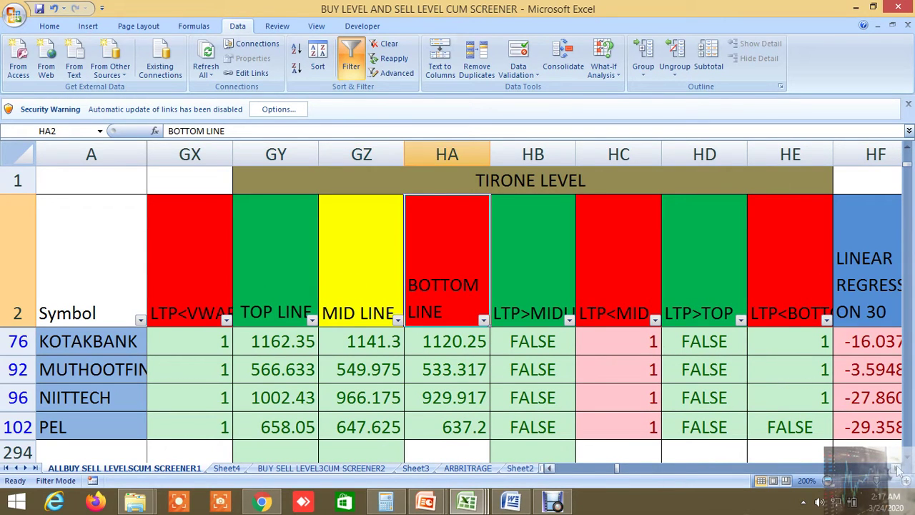
# Find the start of the GANN ANGLES section beside the 7/14/21 CROSSOVER columns and select the RESISTANCE header.
pyautogui.moveTo(897, 470); pyautogui.dragTo(898, 470)
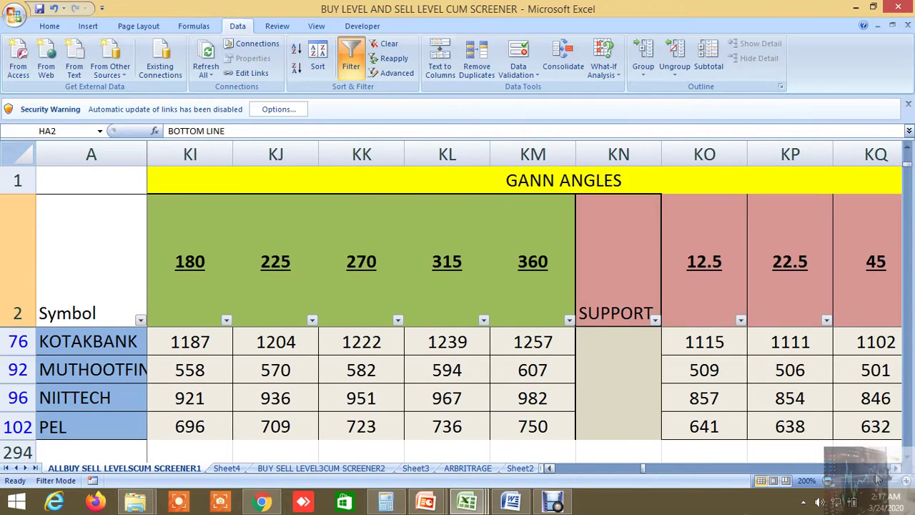
pyautogui.click(549, 468)
pyautogui.moveTo(550, 468); pyautogui.dragTo(550, 469)
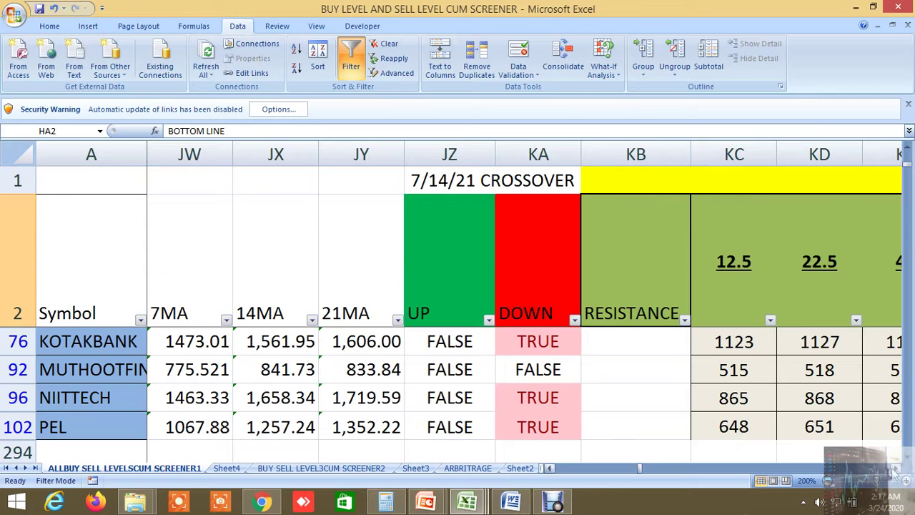
pyautogui.moveTo(895, 471); pyautogui.dragTo(895, 470)
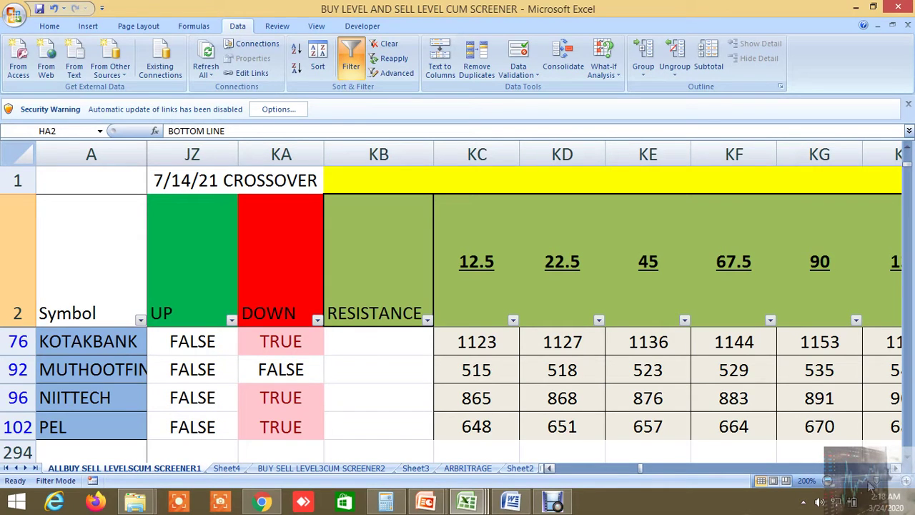
pyautogui.click(378, 290)
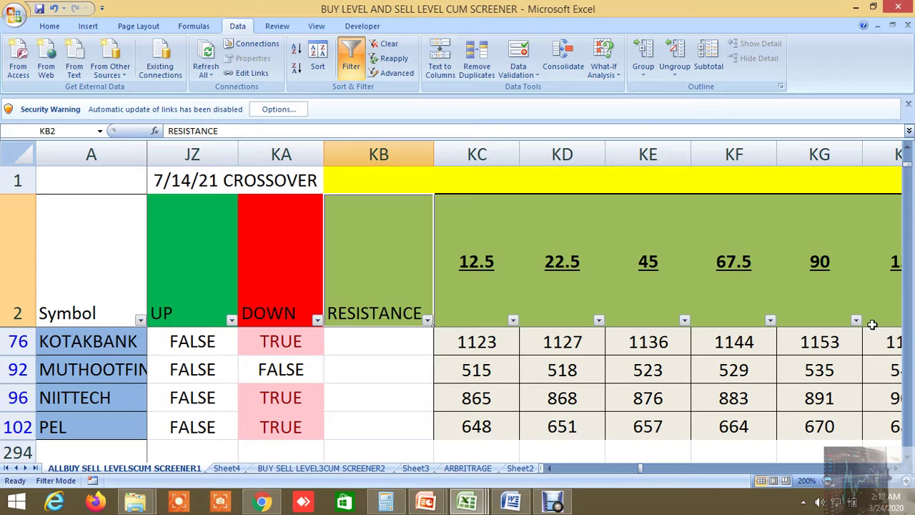
# Go through the Gann angle resistance columns from 12.5 to 360 degrees.
pyautogui.click(898, 468)
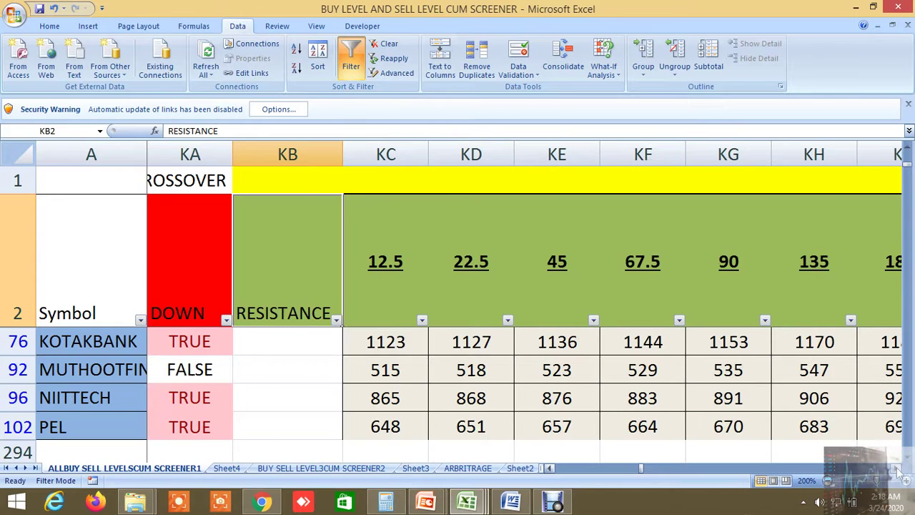
pyautogui.click(898, 468)
pyautogui.click(898, 468)
pyautogui.click(898, 468)
pyautogui.click(898, 468)
pyautogui.click(898, 468)
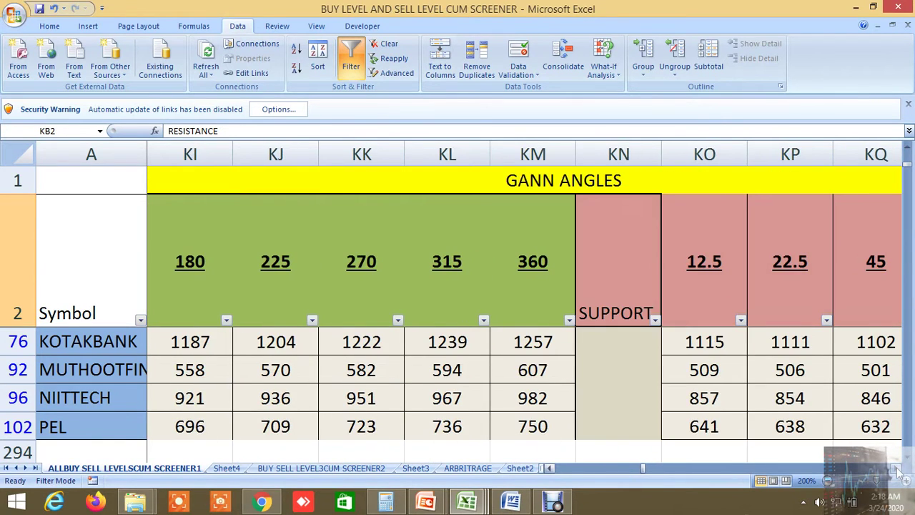
# Go through the Gann angle SUPPORT columns from 12.5 to 360 degrees.
pyautogui.click(898, 469)
pyautogui.click(898, 468)
pyautogui.click(898, 468)
pyautogui.click(898, 468)
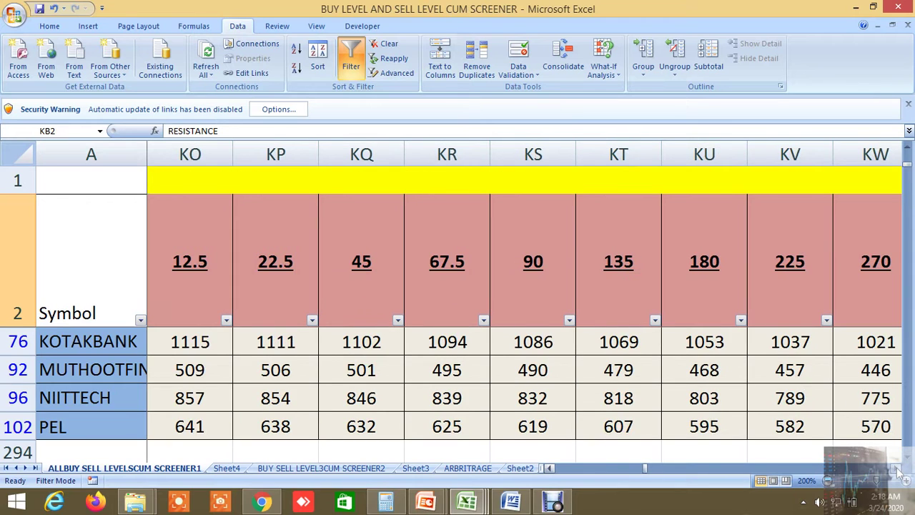
pyautogui.click(898, 468)
pyautogui.click(898, 468)
pyautogui.click(898, 469)
pyautogui.click(898, 469)
pyautogui.click(897, 468)
pyautogui.click(897, 469)
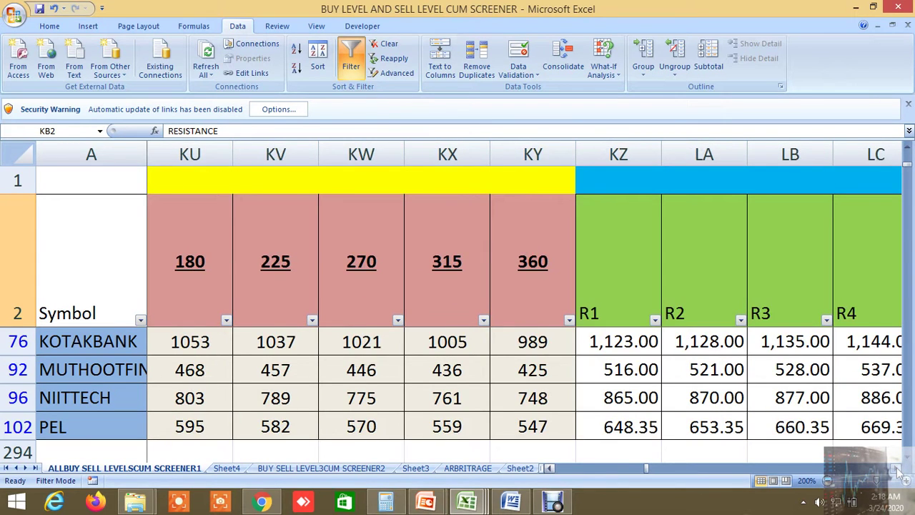
# Review the GANN SQUARE OF 9 resistance columns, selecting the R1 header and KOTAKBANK's R4 value.
pyautogui.click(898, 468)
pyautogui.click(898, 469)
pyautogui.click(898, 468)
pyautogui.click(898, 468)
pyautogui.click(898, 468)
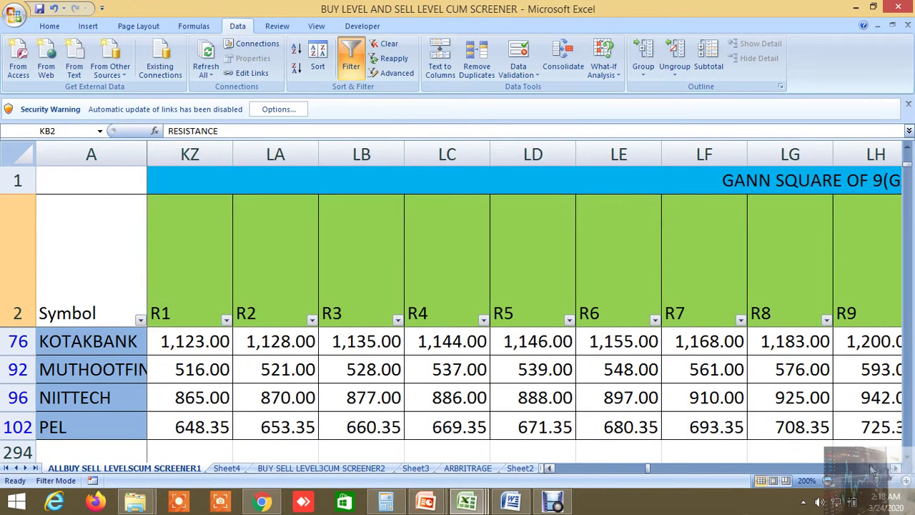
pyautogui.click(200, 293)
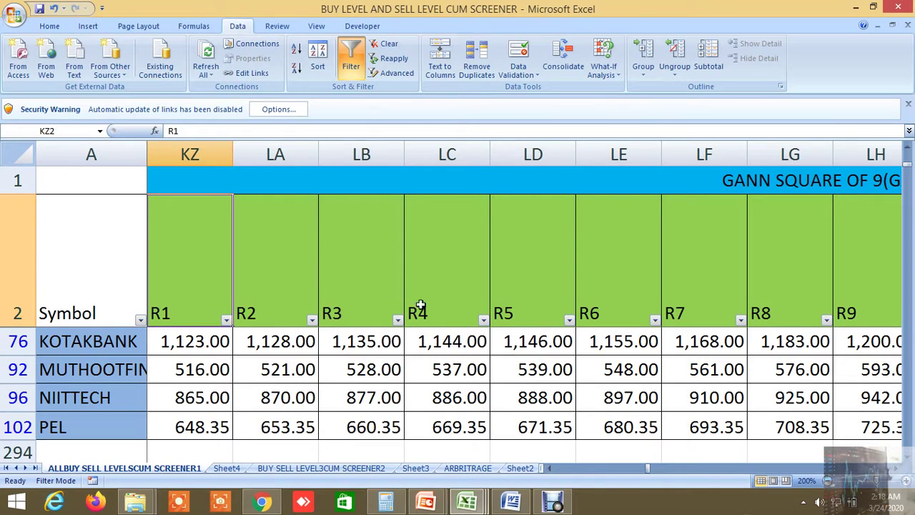
pyautogui.click(463, 343)
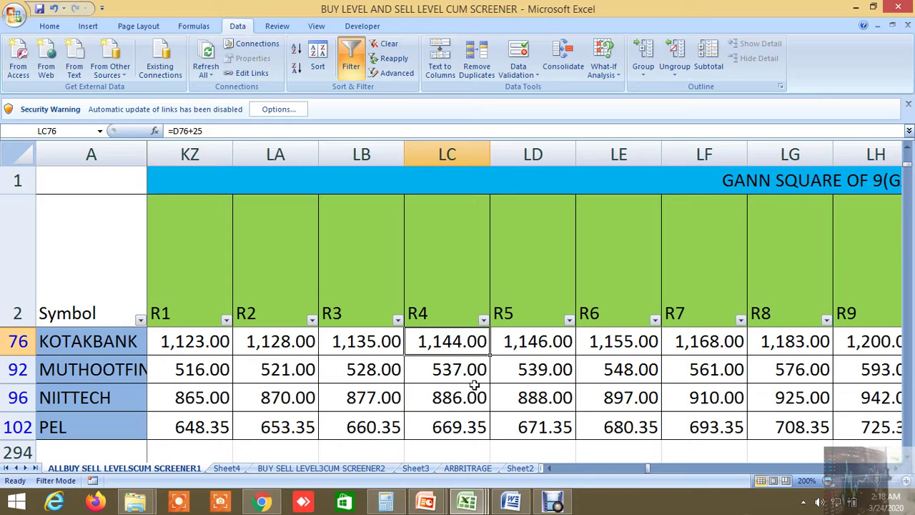
pyautogui.click(520, 446)
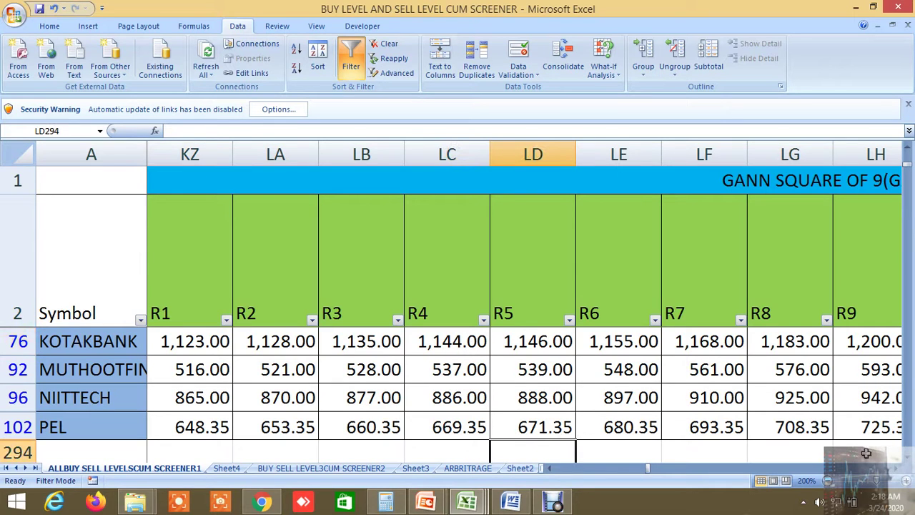
# Examine the remaining GANN SQUARE OF 9 columns, from R5 through R9 and on through the support levels starting at S1.
pyautogui.click(897, 469)
pyautogui.click(897, 469)
pyautogui.click(897, 469)
pyautogui.click(897, 469)
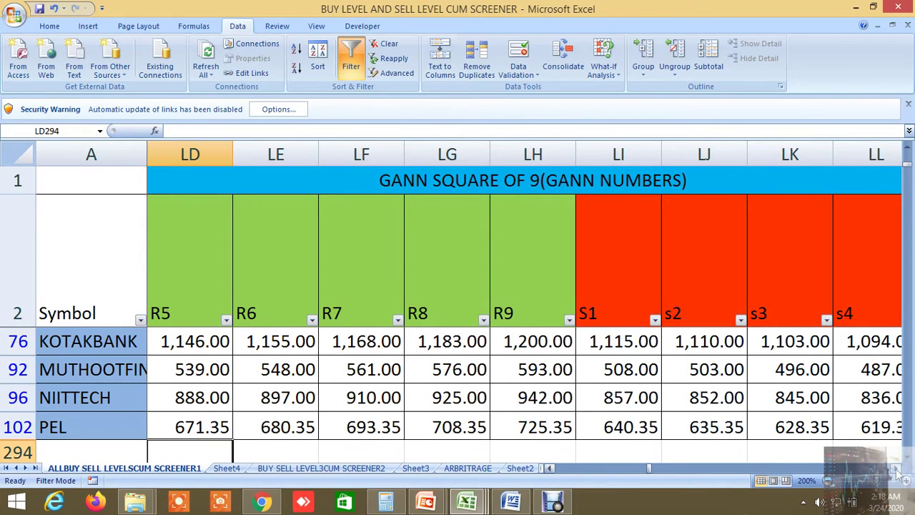
pyautogui.click(897, 469)
pyautogui.moveTo(897, 470); pyautogui.dragTo(897, 470)
# Examine the MURREY'S MATHEMATICAL LEVEL CALCULATION columns from HR+2 and HR +1 through S18.
pyautogui.click(897, 469)
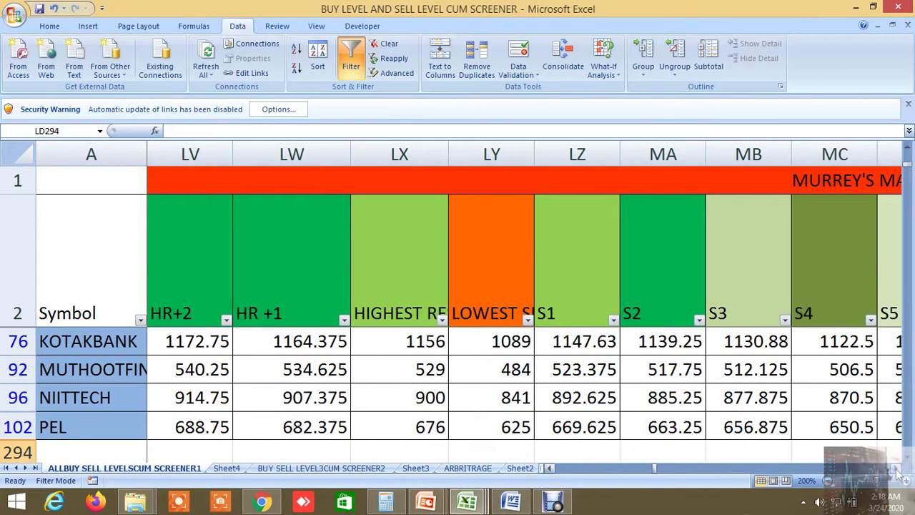
pyautogui.click(897, 469)
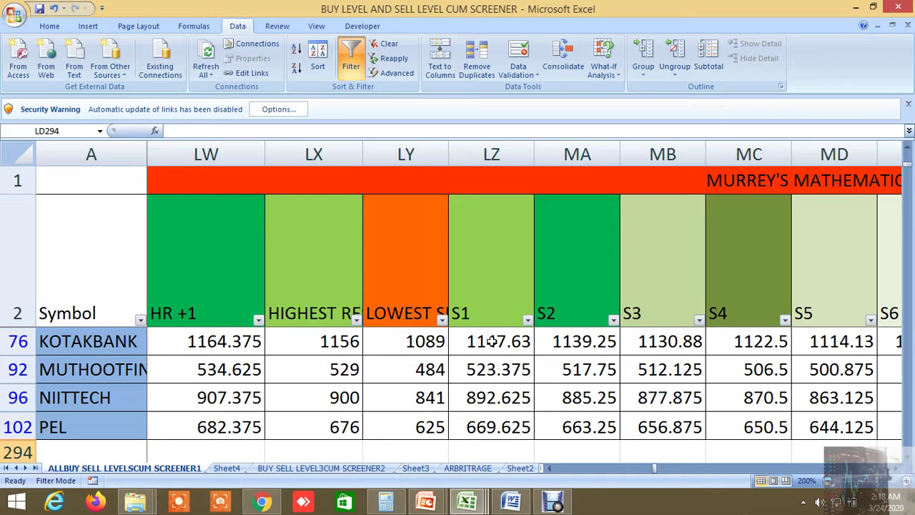
pyautogui.click(896, 468)
pyautogui.click(896, 469)
pyautogui.click(897, 468)
pyautogui.click(896, 468)
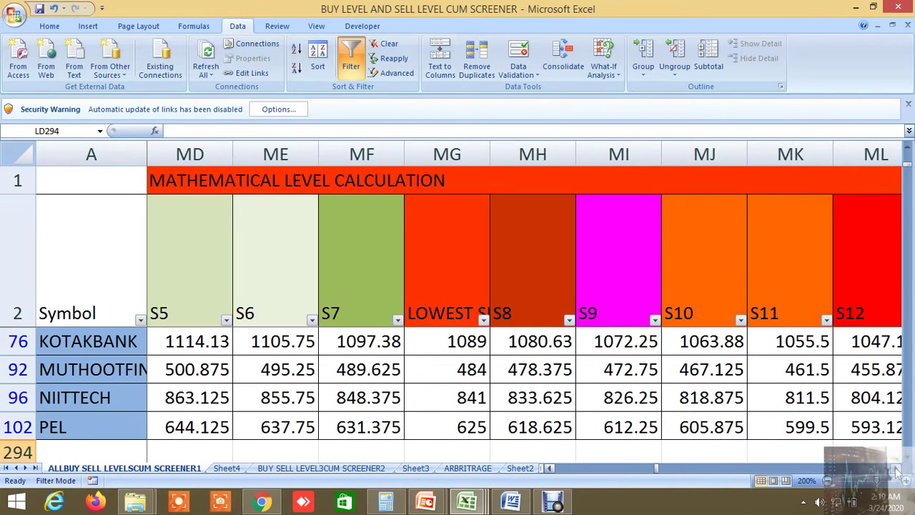
pyautogui.click(897, 468)
pyautogui.click(897, 468)
pyautogui.click(897, 468)
pyautogui.click(896, 469)
pyautogui.click(896, 468)
pyautogui.click(897, 468)
pyautogui.click(896, 468)
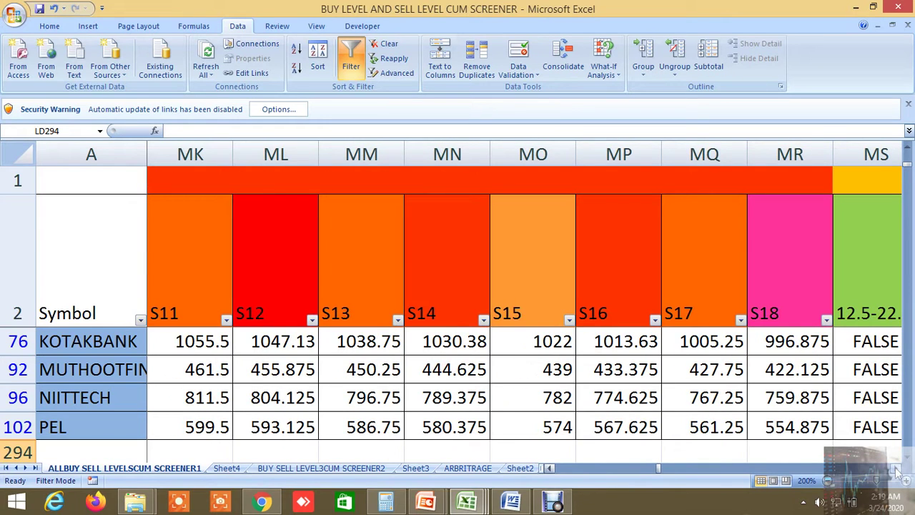
pyautogui.click(896, 468)
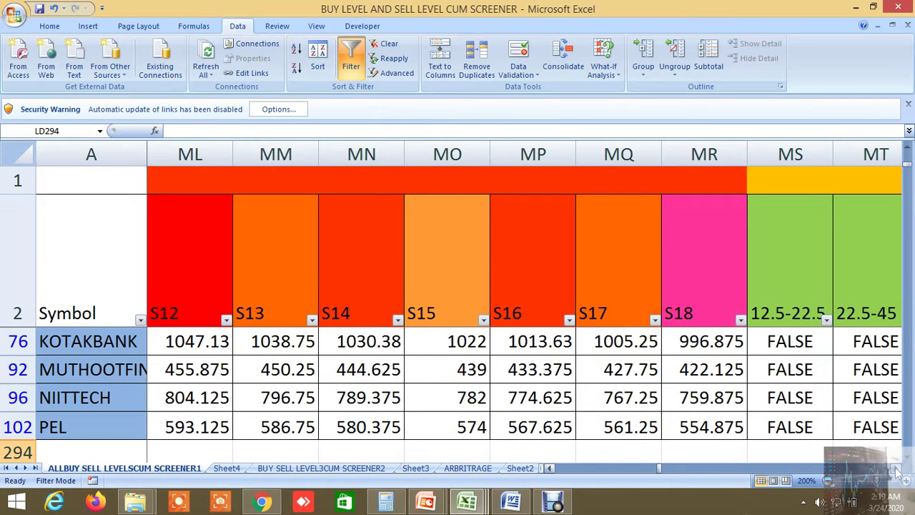
# Examine the green resistance ranges of the LTP position with respect to Gann angles, from 12.5-22.5 to 315-360.
pyautogui.click(896, 469)
pyautogui.click(897, 468)
pyautogui.click(896, 468)
pyautogui.click(896, 468)
pyautogui.click(896, 468)
pyautogui.click(896, 468)
pyautogui.click(896, 469)
pyautogui.click(897, 468)
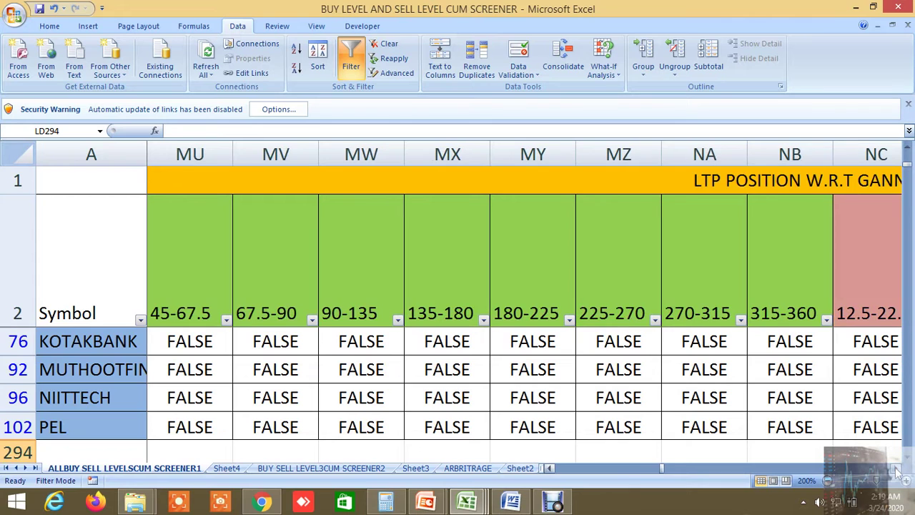
# Examine the red support ranges of the LTP position with respect to Gann angles, up to 315-360.
pyautogui.click(896, 468)
pyautogui.click(896, 468)
pyautogui.click(896, 468)
pyautogui.click(897, 469)
pyautogui.click(897, 468)
pyautogui.click(896, 468)
pyautogui.click(896, 468)
pyautogui.click(896, 468)
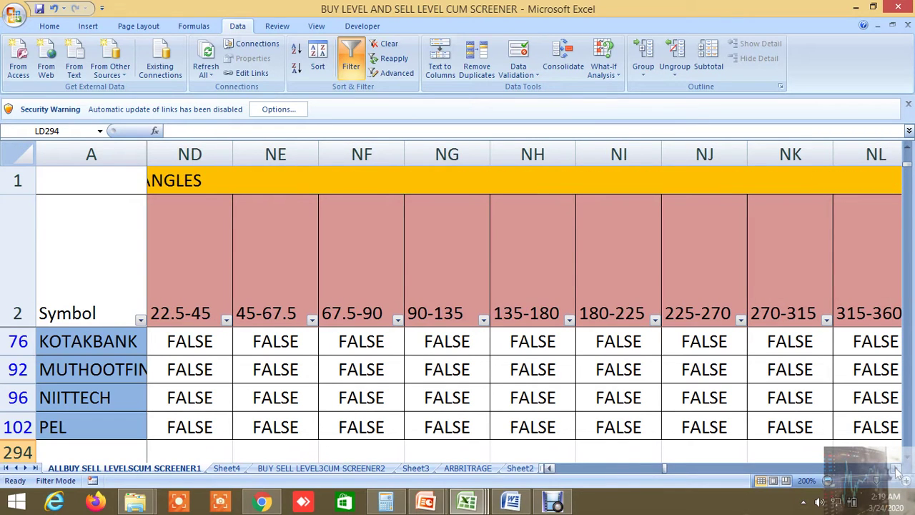
# Examine the LTP position columns for GANN SQUARE 9, from R1-R2 through R8-R9 and S1-S2 through S7-S8.
pyautogui.click(896, 469)
pyautogui.click(897, 468)
pyautogui.click(897, 468)
pyautogui.click(897, 468)
pyautogui.click(896, 468)
pyautogui.click(896, 468)
pyautogui.click(896, 468)
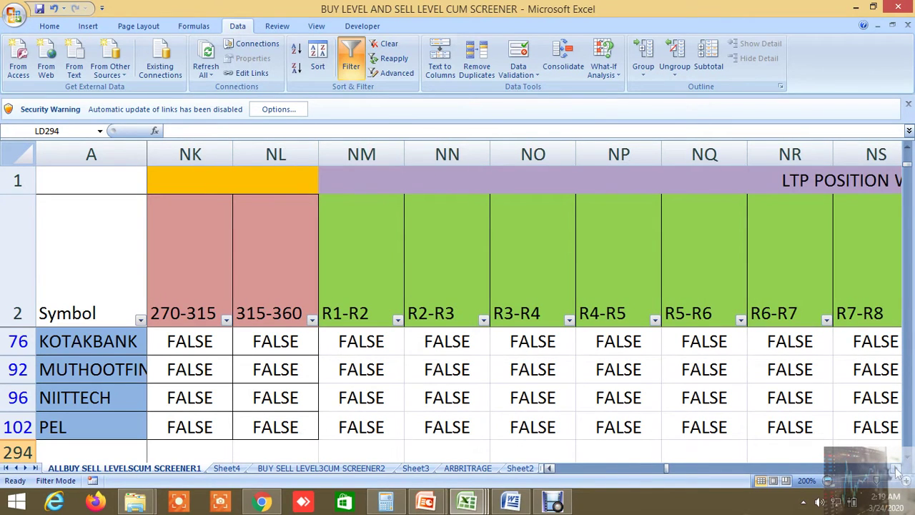
pyautogui.click(897, 468)
pyautogui.click(896, 468)
pyautogui.click(896, 468)
pyautogui.click(896, 468)
pyautogui.click(896, 468)
pyautogui.click(896, 468)
pyautogui.click(896, 468)
pyautogui.click(896, 468)
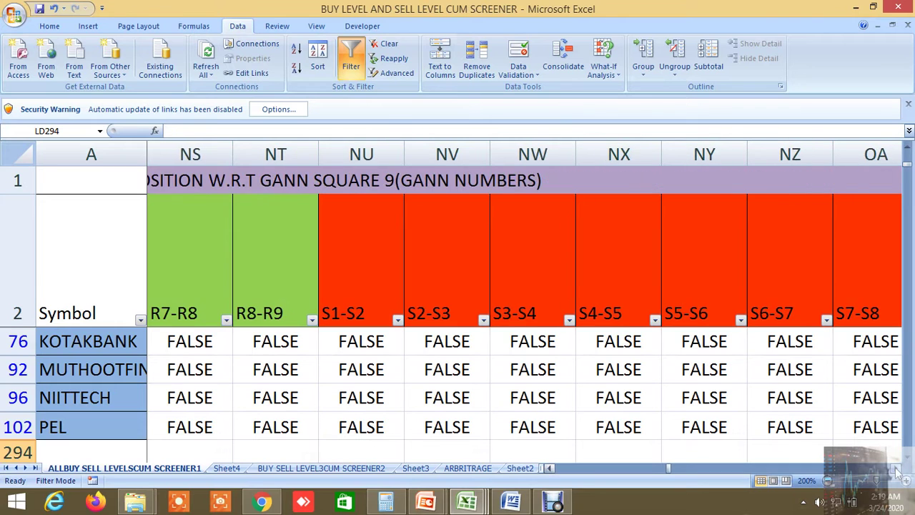
# Examine the LTP position columns for Murrey's mathematical levels, from HR-S1 through S17-S18.
pyautogui.click(896, 468)
pyautogui.click(896, 469)
pyautogui.click(897, 468)
pyautogui.click(896, 468)
pyautogui.click(896, 468)
pyautogui.click(897, 468)
pyautogui.click(896, 468)
pyautogui.click(896, 468)
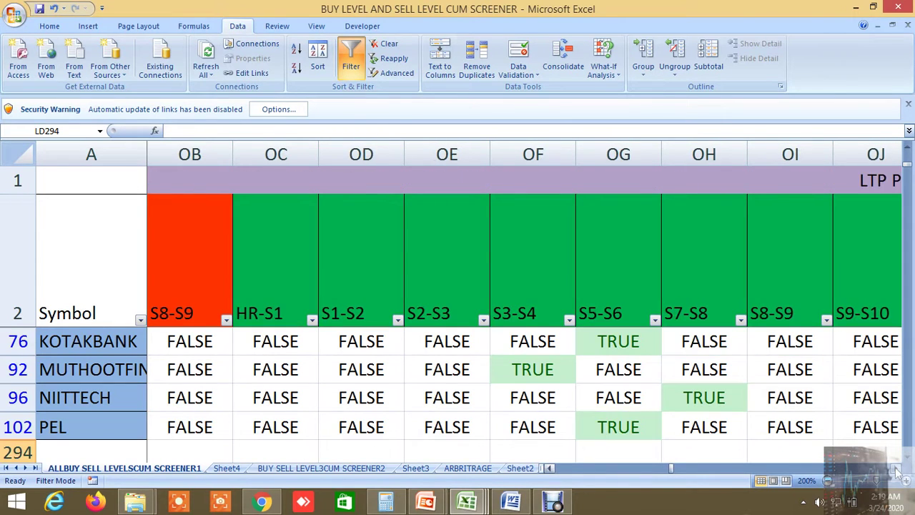
pyautogui.click(897, 468)
pyautogui.click(896, 468)
pyautogui.click(896, 468)
pyautogui.click(896, 468)
pyautogui.click(896, 468)
pyautogui.click(896, 468)
pyautogui.click(896, 469)
pyautogui.click(897, 468)
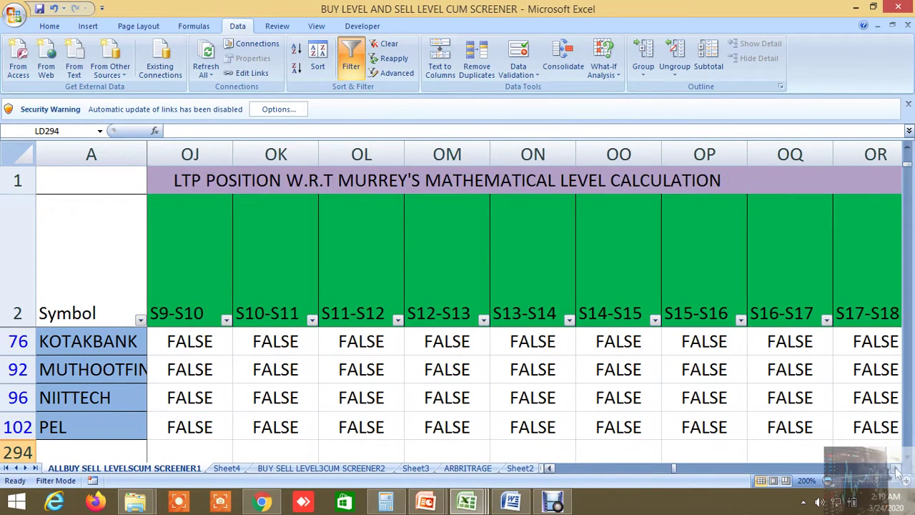
# Go to the last columns and inspect KOTAKBANK's Gann degree and time-to-reverse cells, finishing on the empty cell OZ92.
pyautogui.click(896, 468)
pyautogui.click(896, 468)
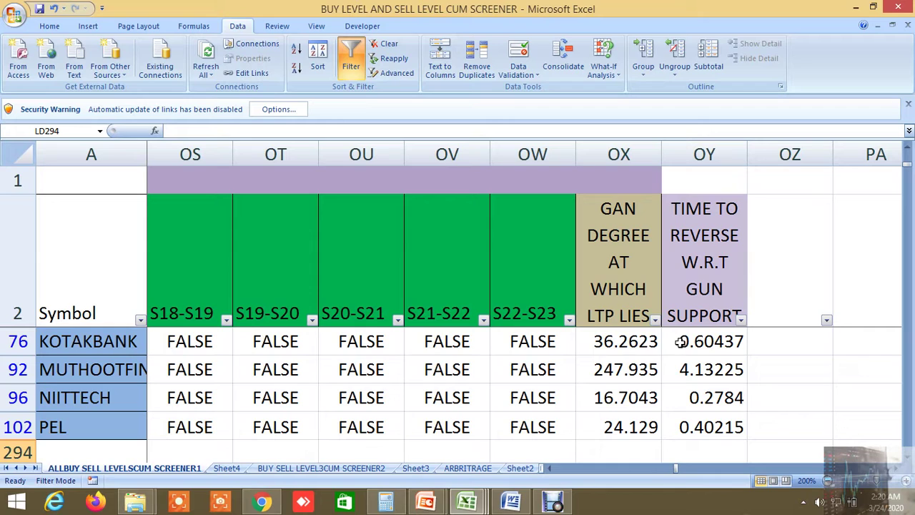
pyautogui.click(623, 345)
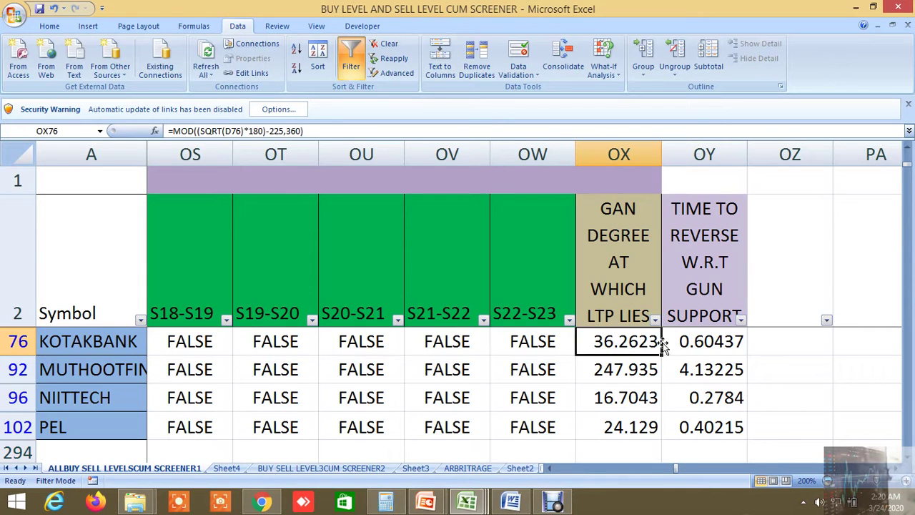
pyautogui.click(692, 343)
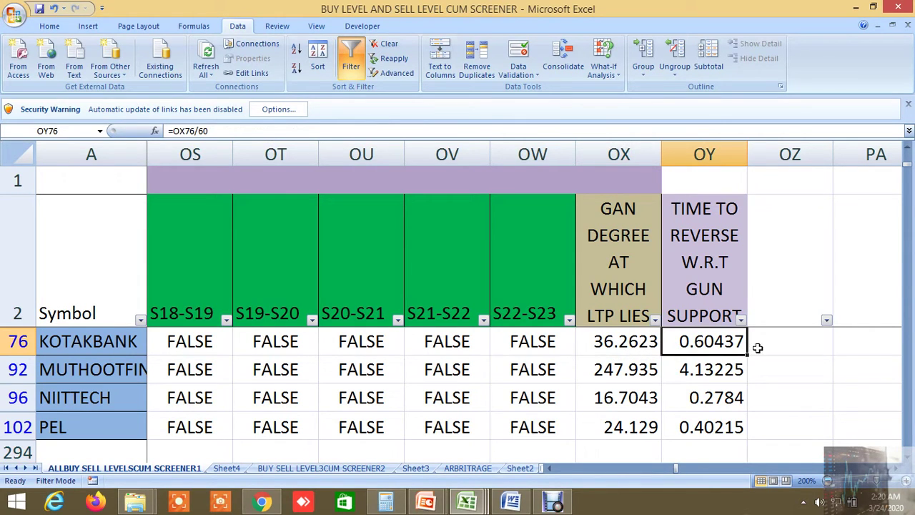
pyautogui.click(784, 362)
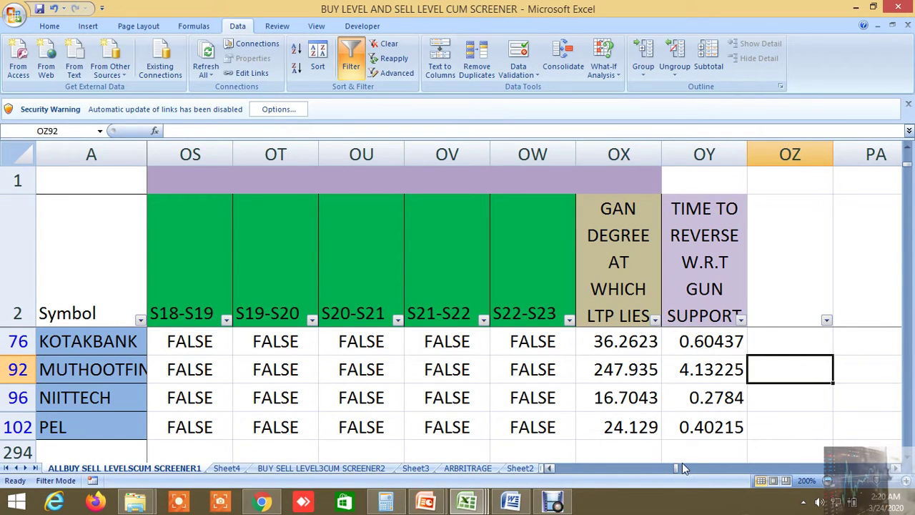
# Return to the first columns, remove the filter from the symbol table, and go to the BANKNIFTY and NIFTY index rows.
pyautogui.moveTo(682, 463); pyautogui.dragTo(552, 470)
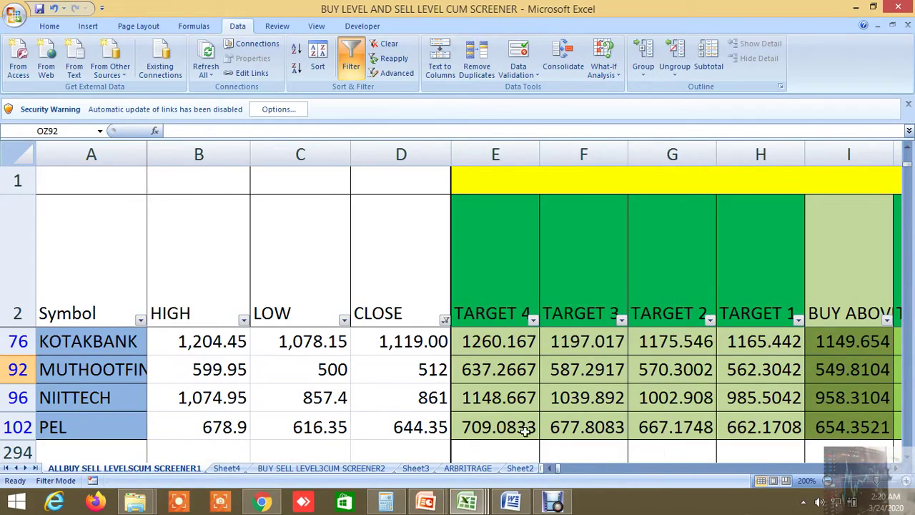
pyautogui.click(354, 80)
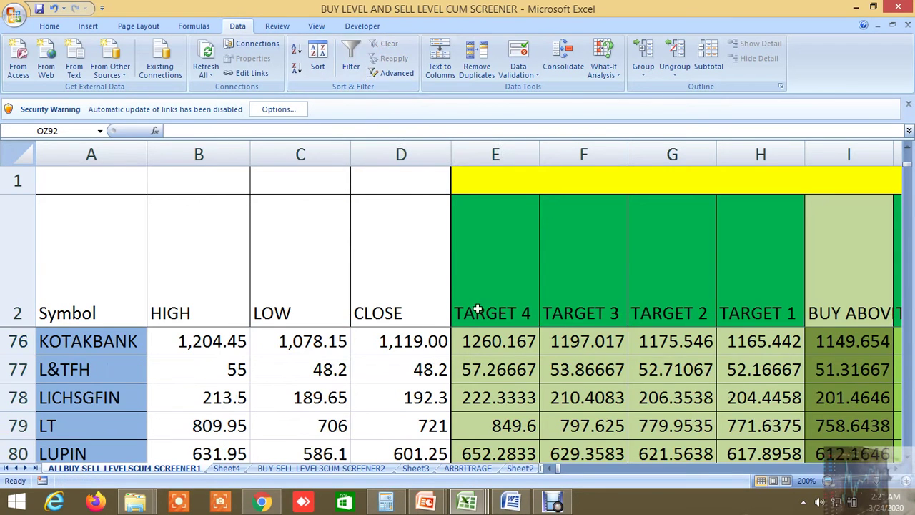
pyautogui.scroll(2, 563, 410)
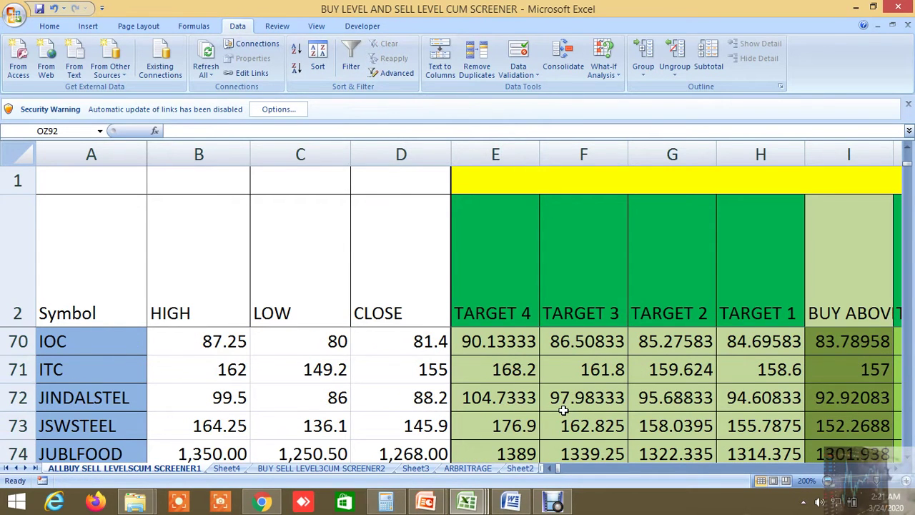
pyautogui.scroll(-20, 563, 410)
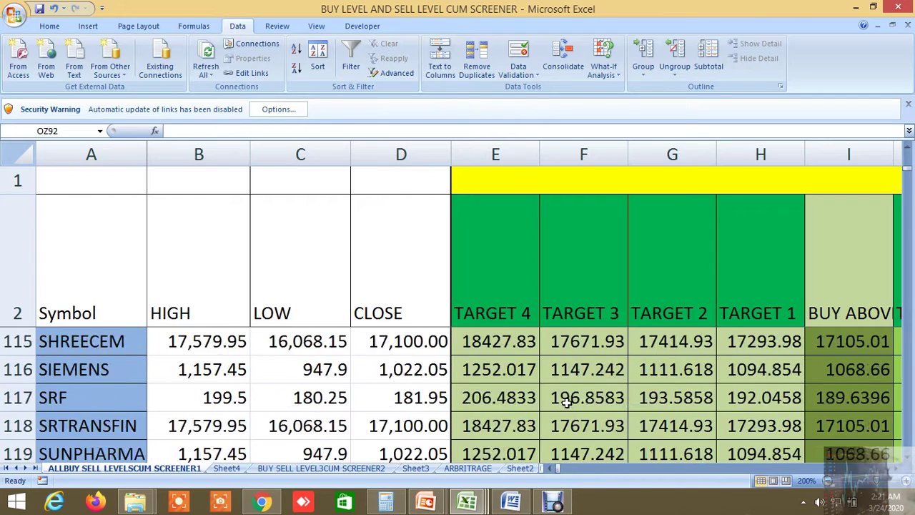
pyautogui.scroll(-3, 566, 401)
pyautogui.scroll(-4, 566, 402)
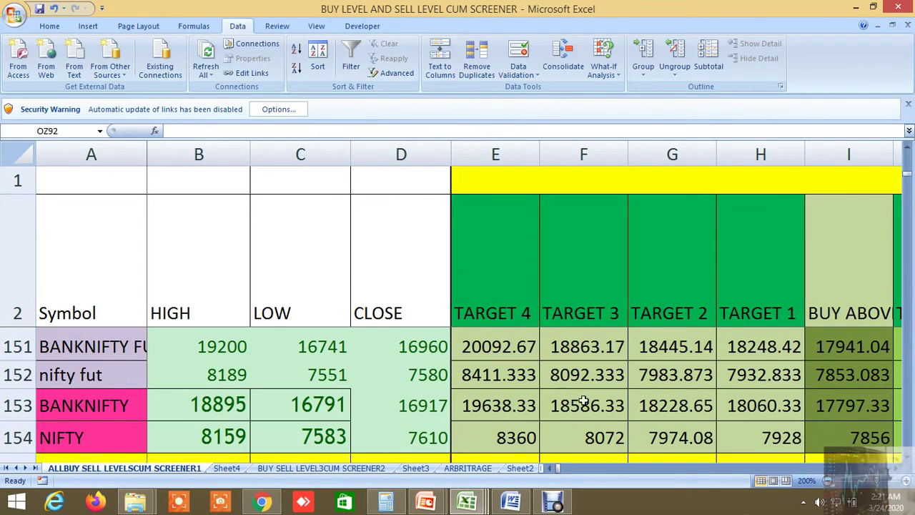
# Examine the index rows' columns from BUY LEVEL AND SELL LEVELS 1 through QUARTILE 30 and previous range break.
pyautogui.click(897, 468)
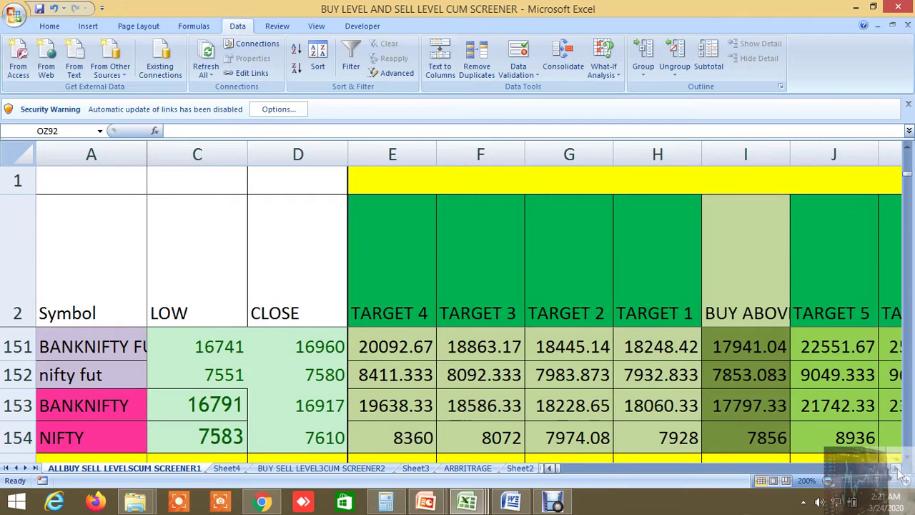
pyautogui.click(897, 468)
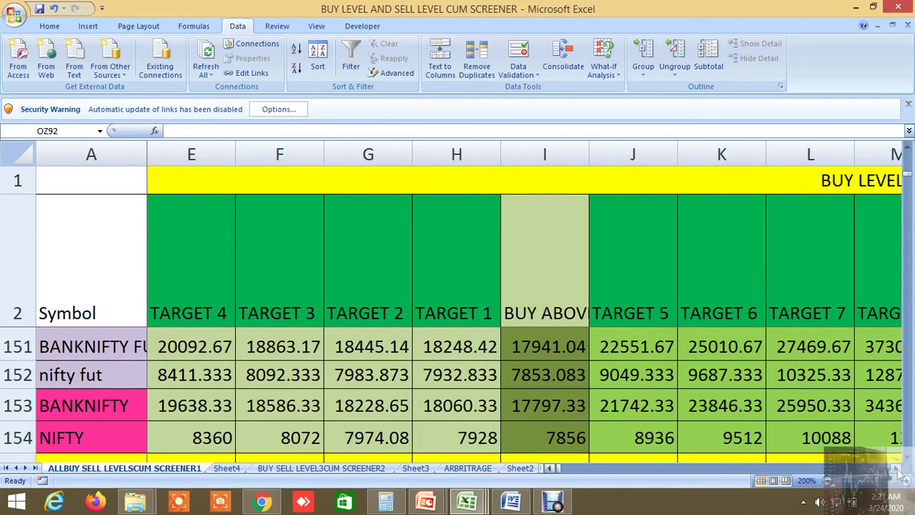
pyautogui.click(897, 468)
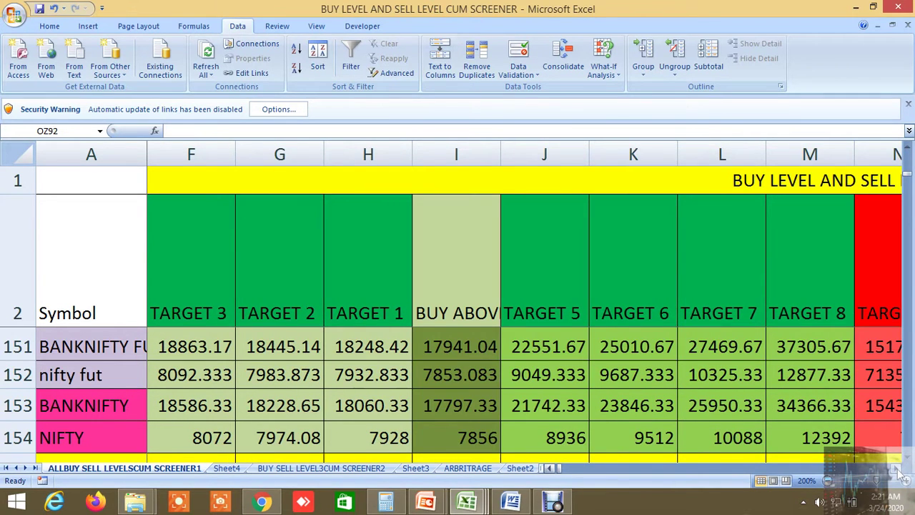
pyautogui.click(897, 468)
pyautogui.moveTo(899, 472); pyautogui.dragTo(898, 472)
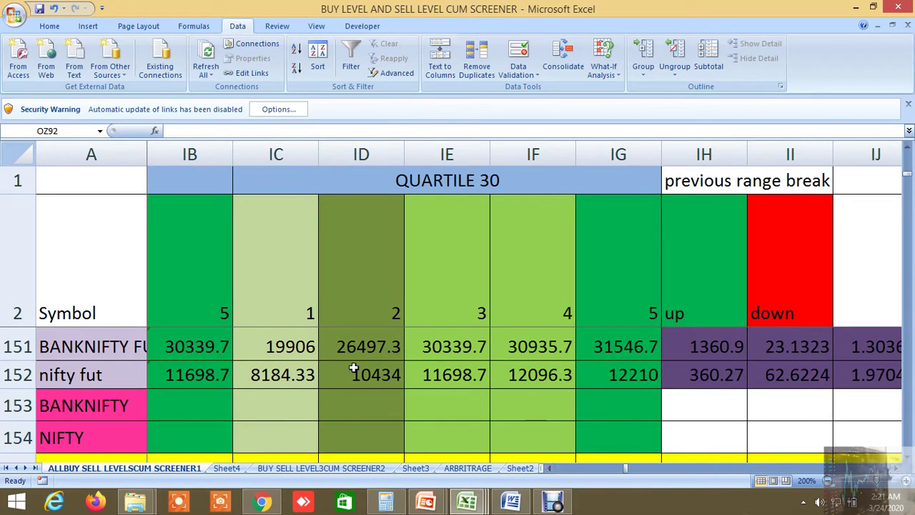
# Review the index rows' QUARTILE 1 and QUARTILE 5, previous range break, 12-26-9 EMA cross and Bollinger band squeeze columns.
pyautogui.moveTo(552, 468); pyautogui.dragTo(552, 468)
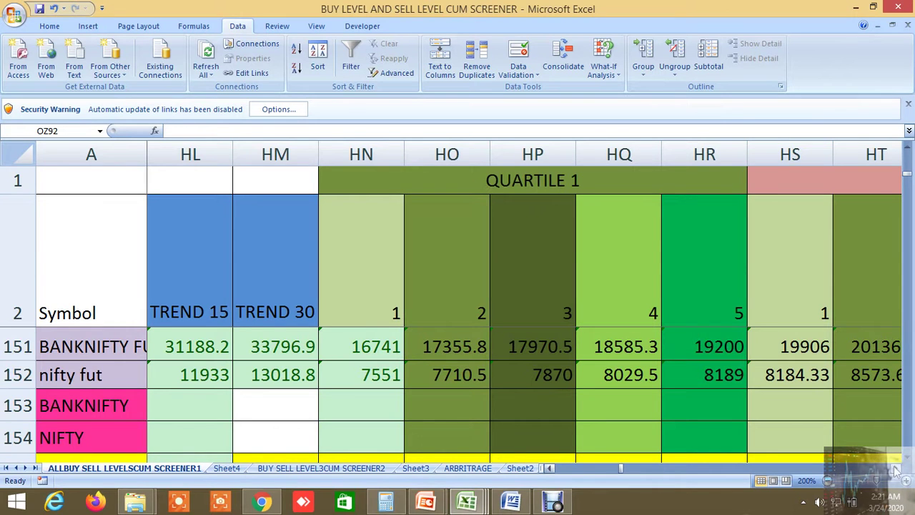
pyautogui.hscroll(10, 894, 467)
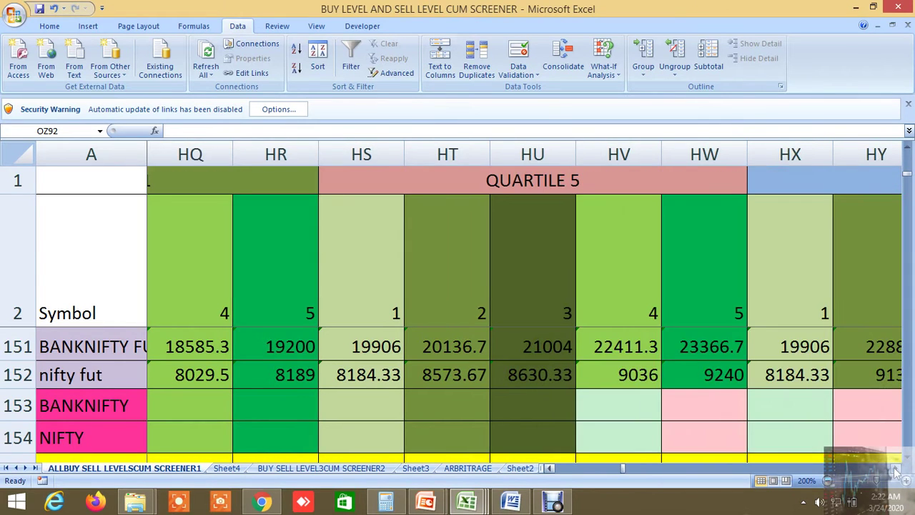
pyautogui.hscroll(13, 895, 470)
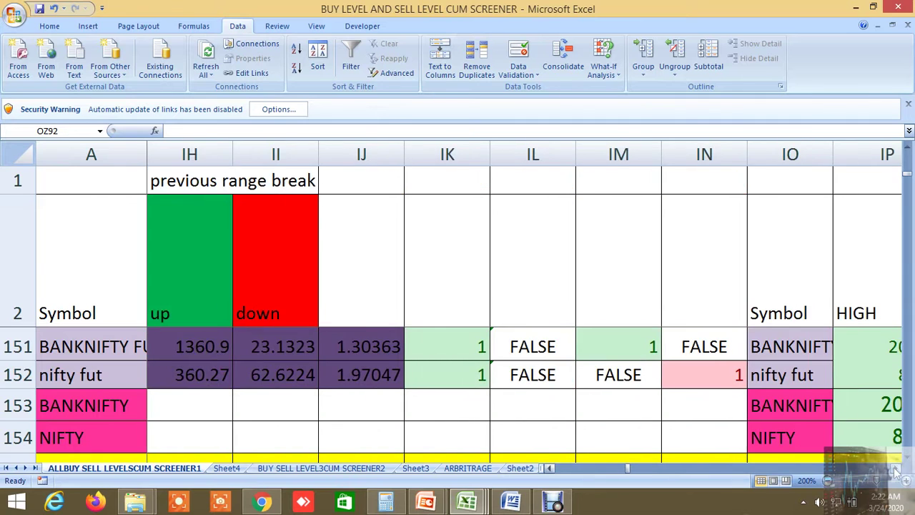
pyautogui.hscroll(20, 895, 470)
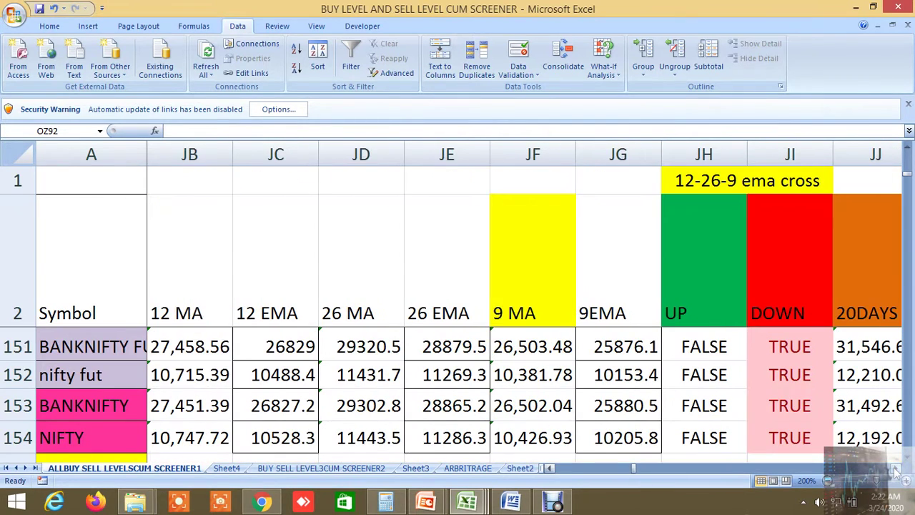
pyautogui.hscroll(19, 895, 470)
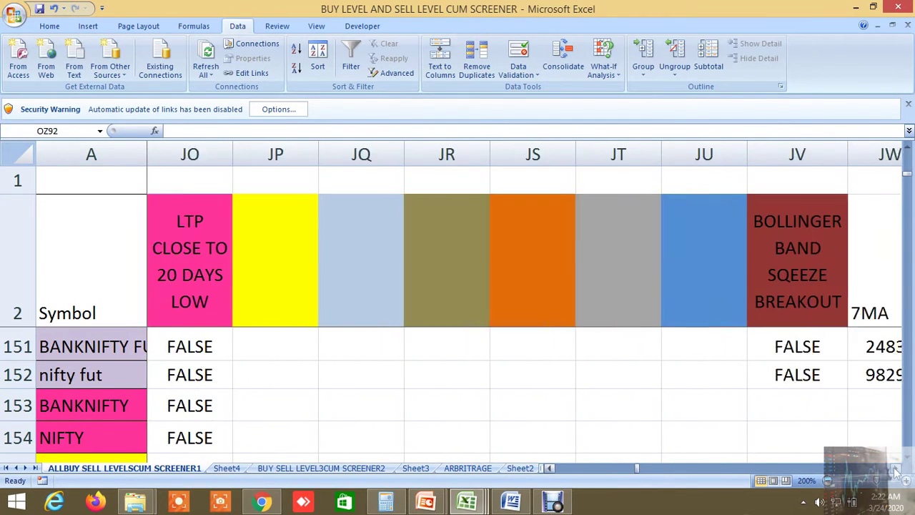
# Examine the GANN ANGLES resistance and support columns, from 12.5 to 360, for the index rows.
pyautogui.hscroll(6, 895, 470)
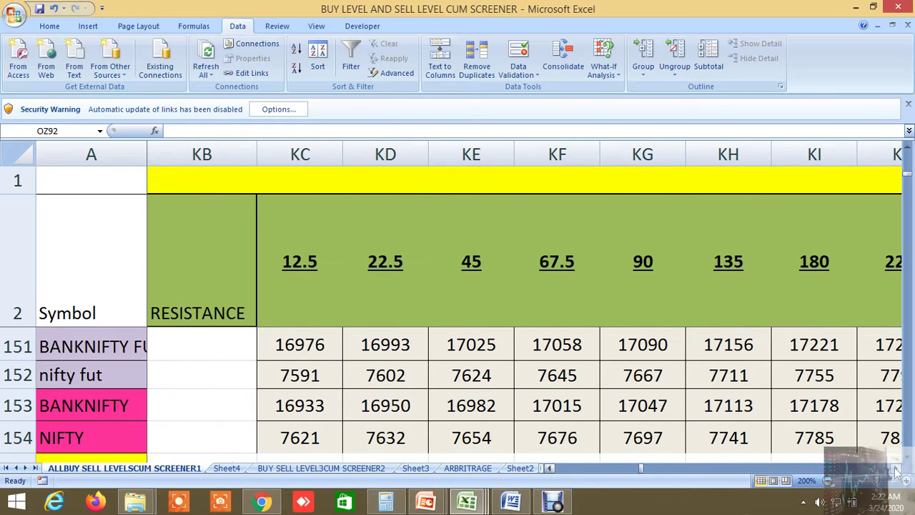
pyautogui.hscroll(1, 895, 470)
pyautogui.hscroll(1, 895, 471)
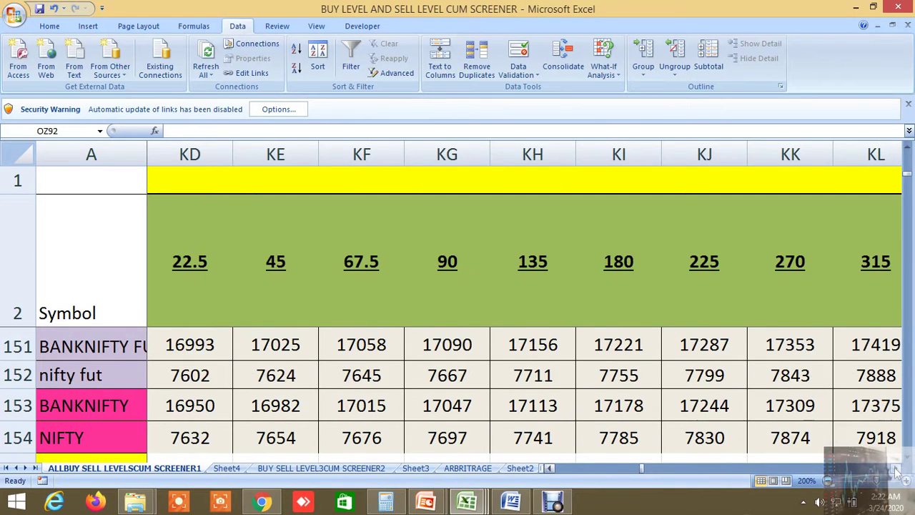
pyautogui.hscroll(10, 895, 470)
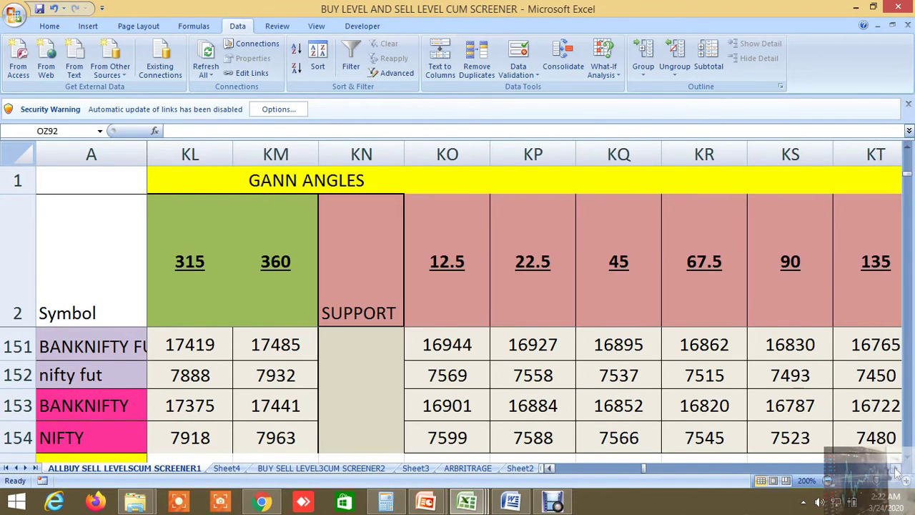
pyautogui.hscroll(11, 895, 470)
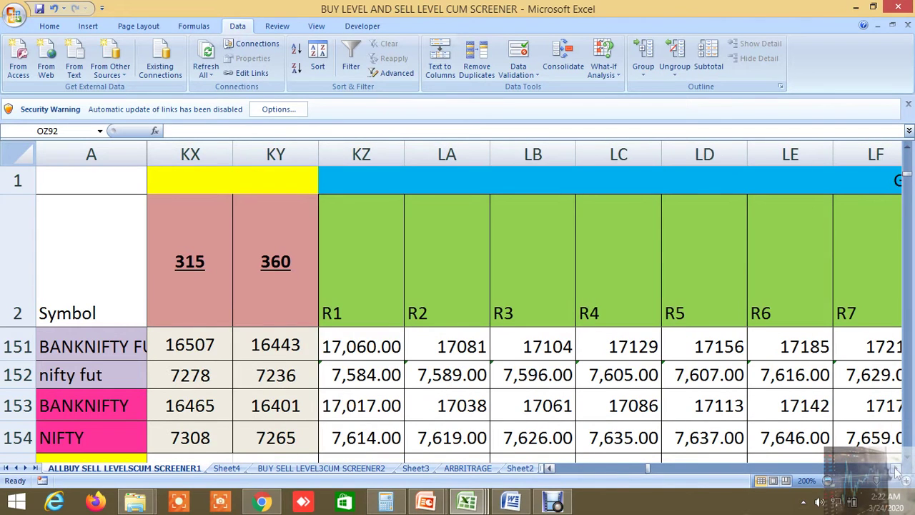
# Examine the index rows' GANN SQUARE OF 9 levels, from R2 through R9 and S1 through S8.
pyautogui.hscroll(1, 895, 470)
pyautogui.hscroll(7, 895, 471)
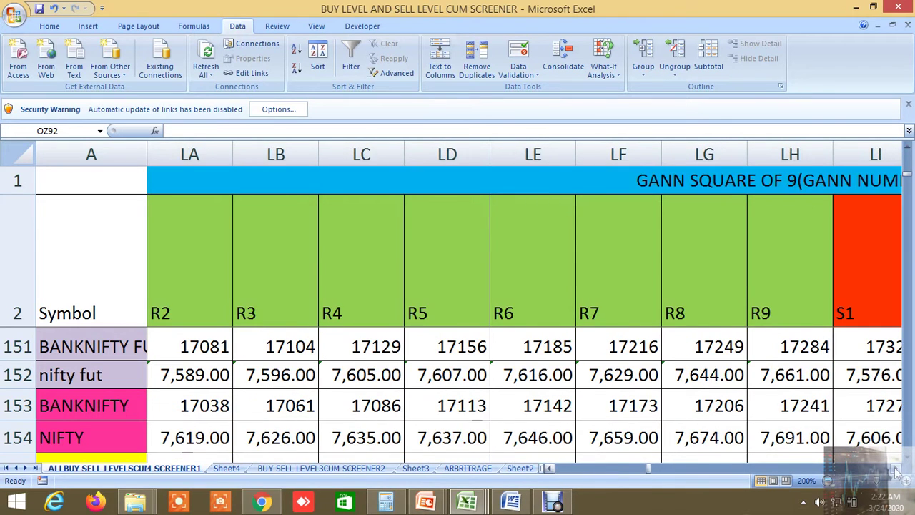
pyautogui.hscroll(10, 895, 470)
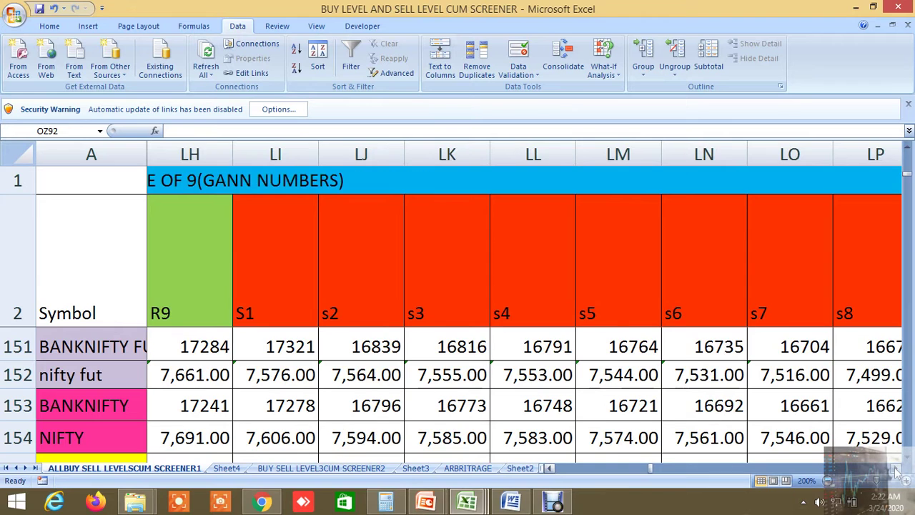
# Examine the index rows' Murrey's mathematical levels, from the highest resistance and lowest support through S18.
pyautogui.hscroll(7, 895, 470)
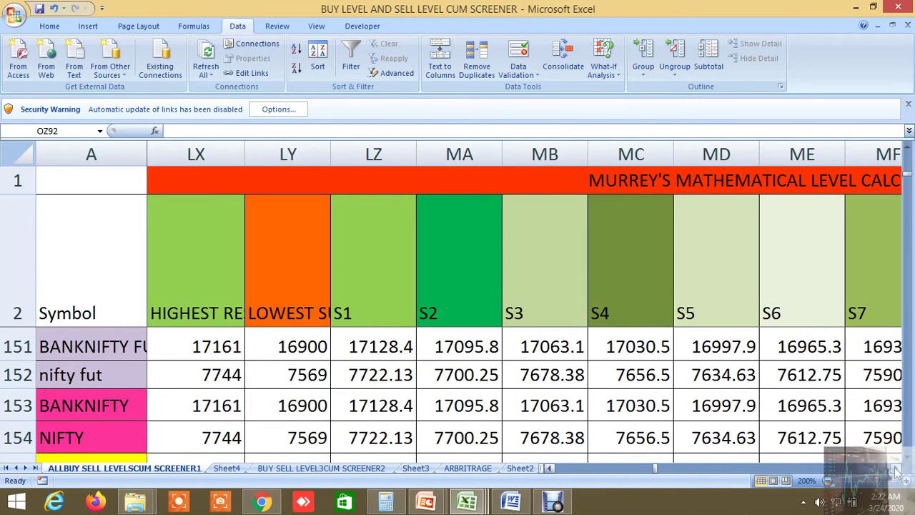
pyautogui.hscroll(5, 895, 470)
pyautogui.hscroll(18, 895, 470)
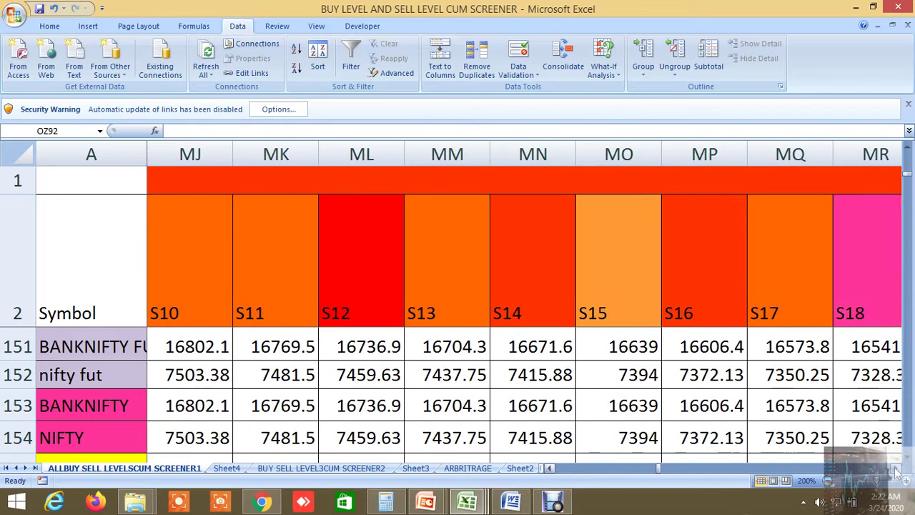
# Review the index rows' LTP position columns through the final Gann degree and time-to-reverse columns.
pyautogui.hscroll(20, 895, 471)
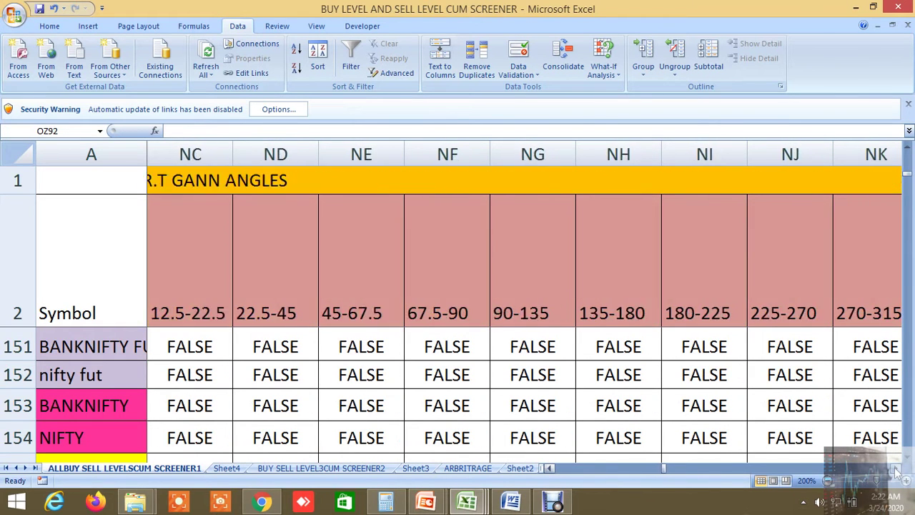
pyautogui.hscroll(20, 895, 470)
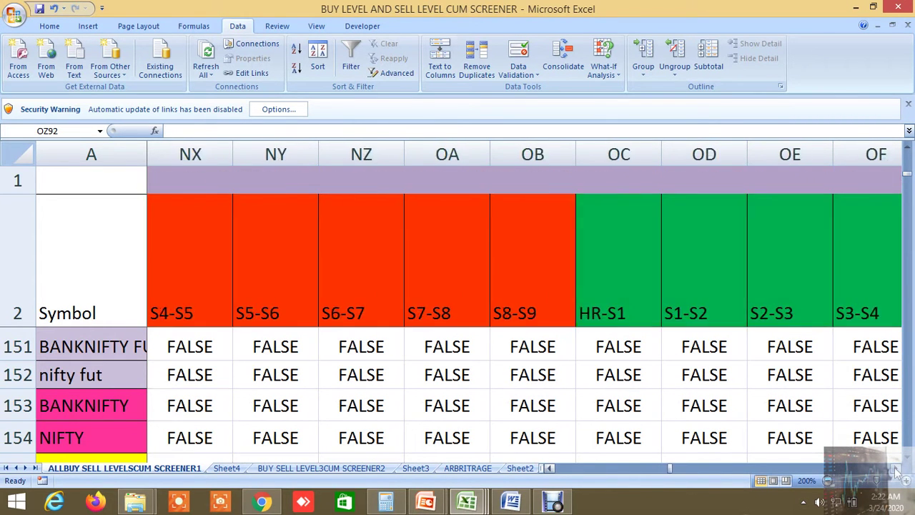
pyautogui.hscroll(10, 895, 470)
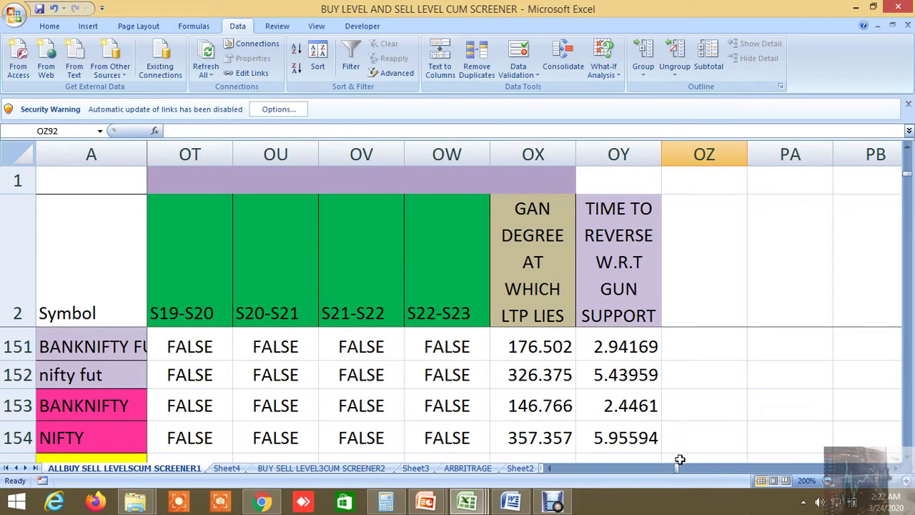
# Return to the first columns and go up to the COMMODITY section with the ALUMINIUM, COPPER and CRUDEOIL rows.
pyautogui.moveTo(677, 468); pyautogui.dragTo(676, 468)
pyautogui.moveTo(678, 471); pyautogui.dragTo(554, 486)
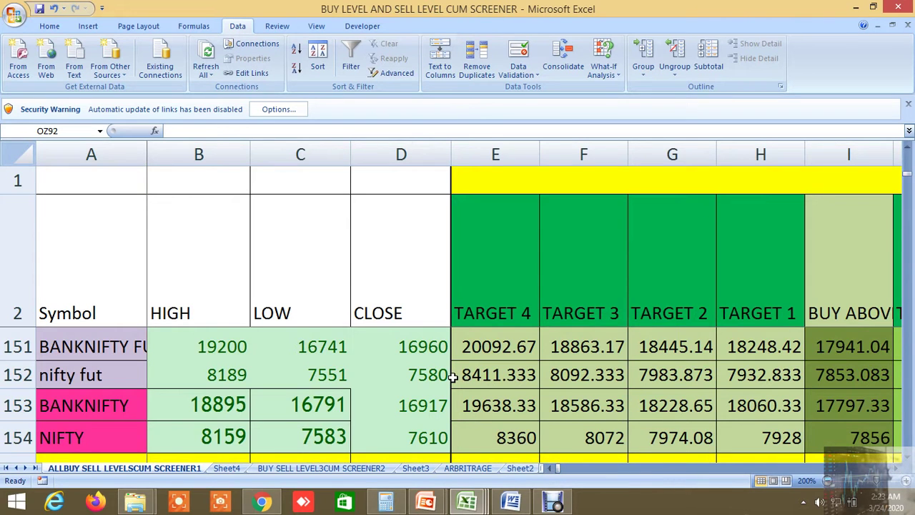
pyautogui.scroll(1, 453, 378)
pyautogui.scroll(1, 453, 377)
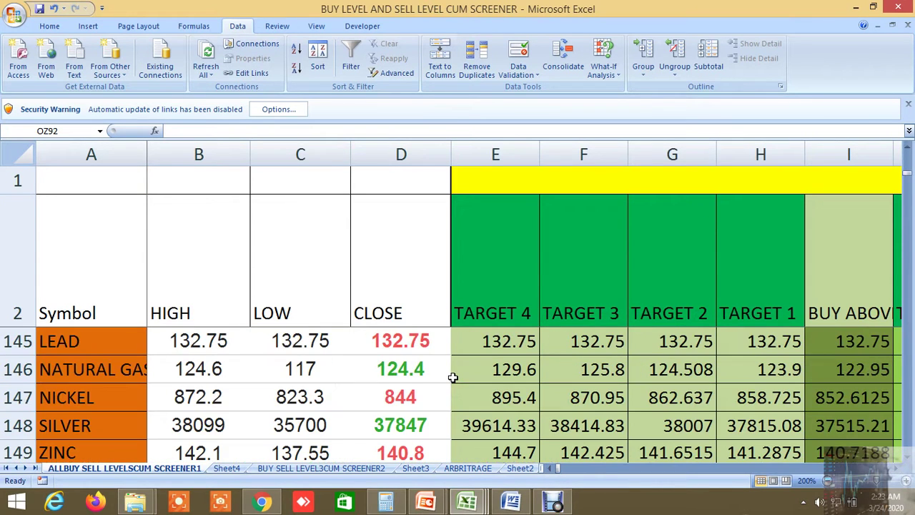
pyautogui.scroll(1, 452, 378)
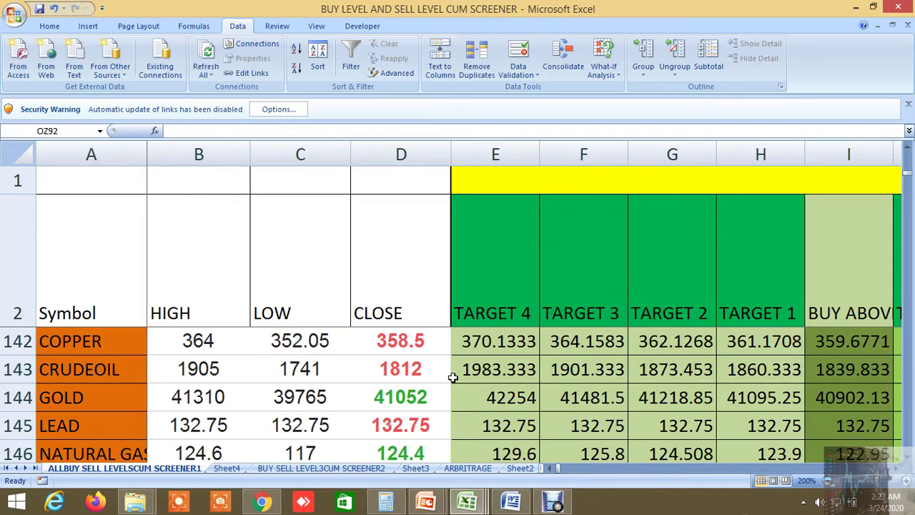
pyautogui.scroll(1, 452, 378)
pyautogui.scroll(-1, 452, 378)
pyautogui.scroll(1, 453, 378)
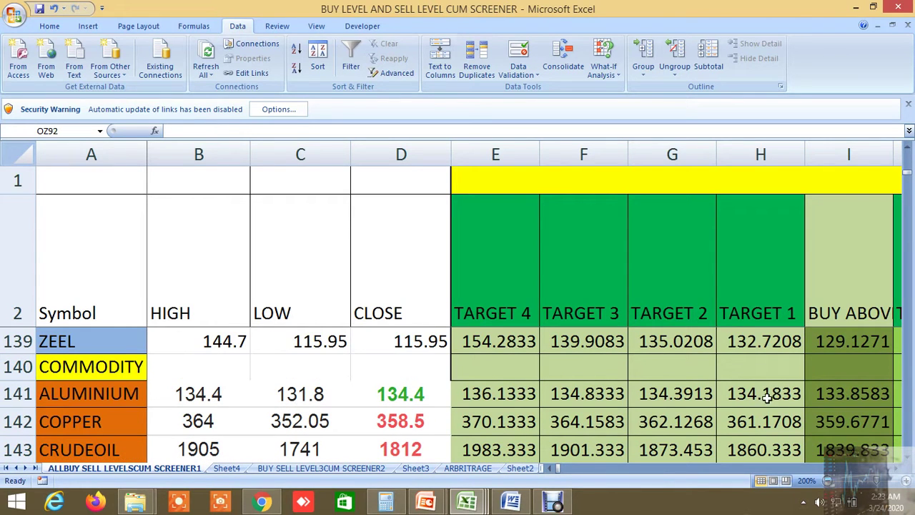
# Select COPPER's TARGET 1 cell H142 and bring the commodity rows from ALUMINIUM to LEAD into view.
pyautogui.click(906, 459)
pyautogui.rightClick(906, 461)
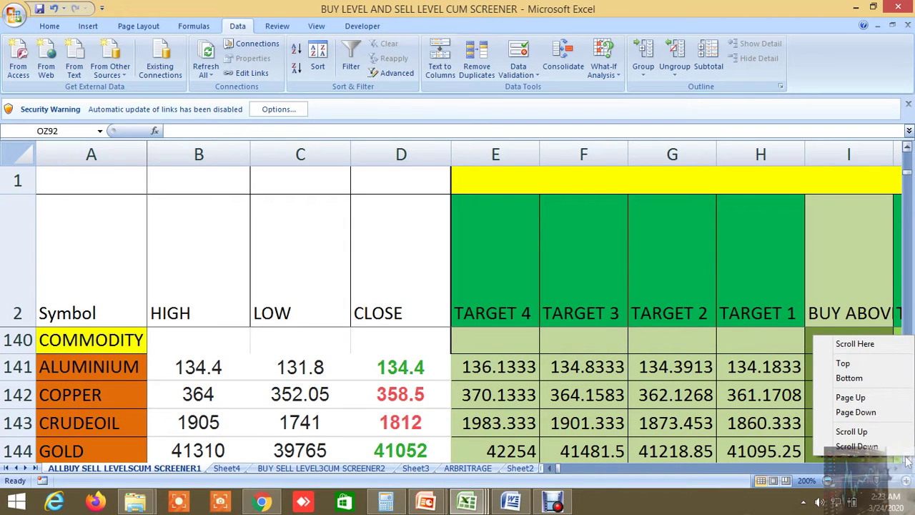
pyautogui.click(745, 402)
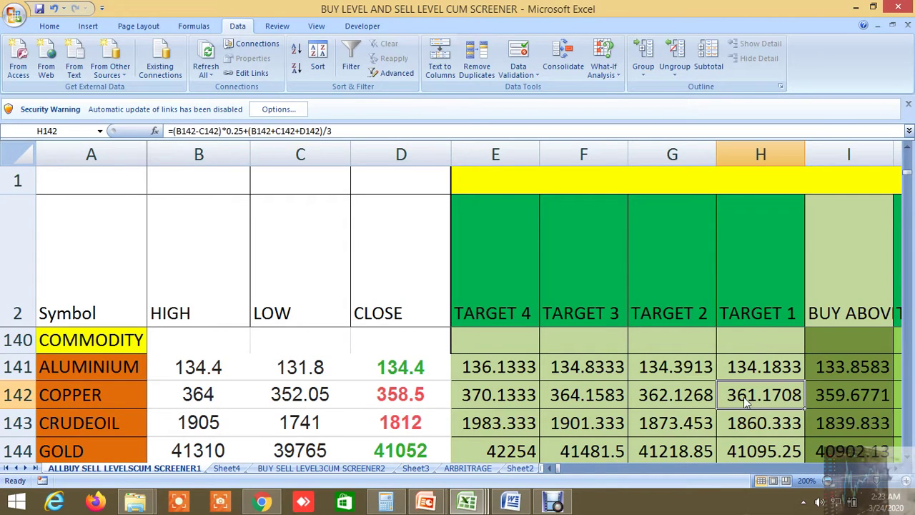
pyautogui.click(908, 463)
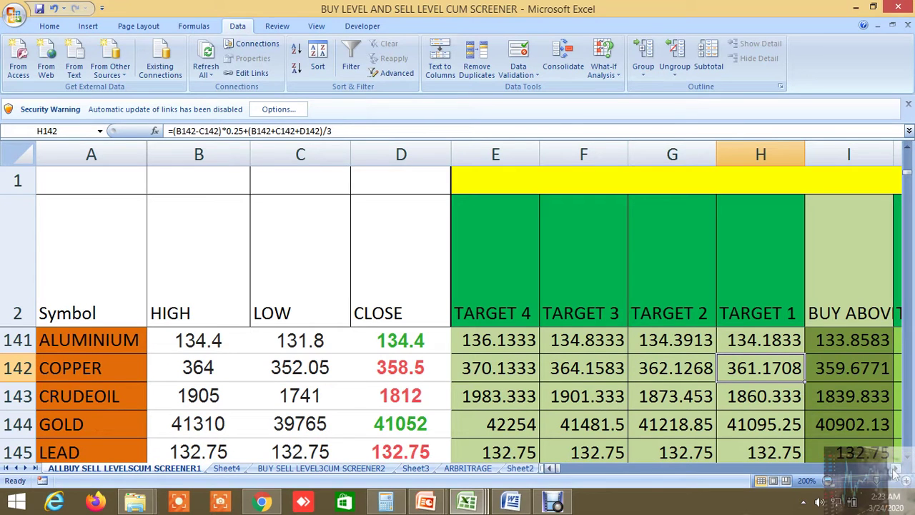
# Examine the commodity rows' BUY LEVEL AND SELL LEVELS 1 columns, from the buy targets through Sell below and Target 8.
pyautogui.click(893, 468)
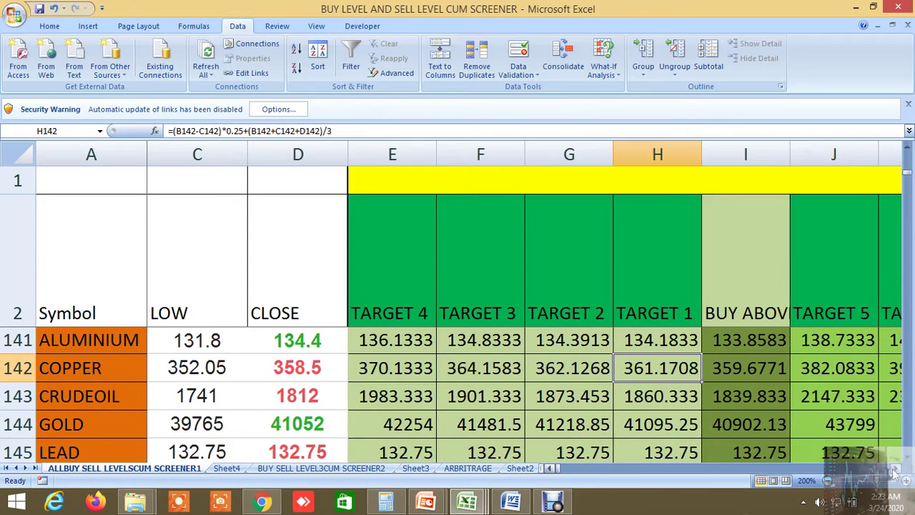
pyautogui.click(893, 469)
pyautogui.click(893, 468)
pyautogui.click(893, 468)
pyautogui.click(893, 469)
pyautogui.click(894, 469)
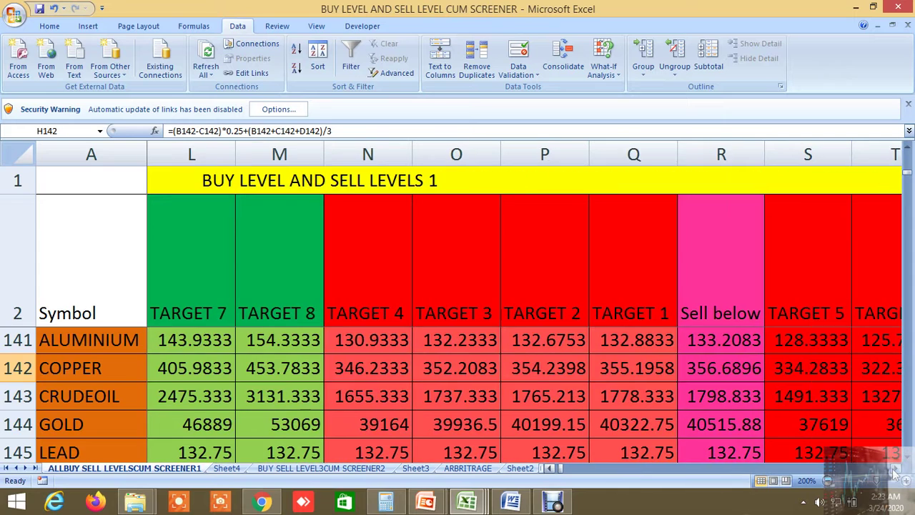
pyautogui.click(893, 469)
pyautogui.click(893, 469)
pyautogui.click(893, 469)
pyautogui.click(893, 469)
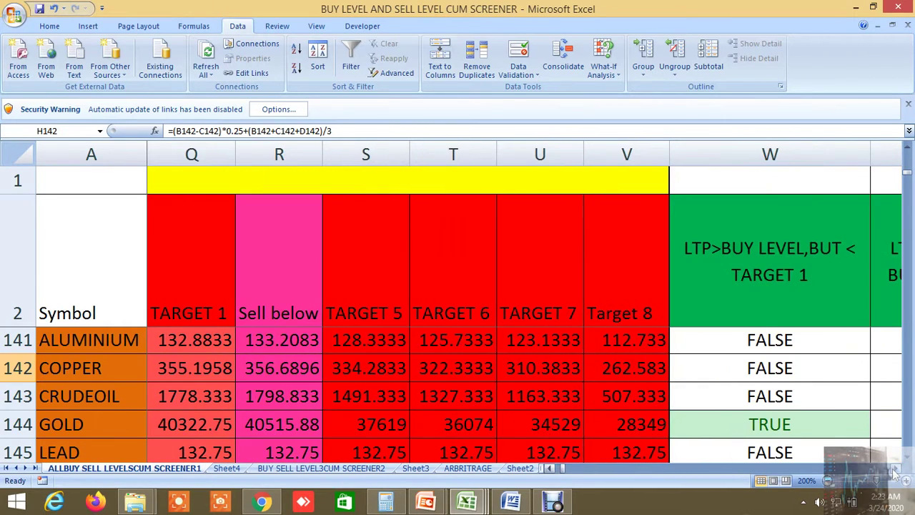
# Examine the commodity rows' columns comparing LTP with the buy level, sell level and each target, through LTP< TARGET 7, BUT>TARGET 8.
pyautogui.click(894, 469)
pyautogui.click(893, 469)
pyautogui.click(894, 469)
pyautogui.click(894, 469)
pyautogui.click(894, 469)
pyautogui.click(893, 469)
pyautogui.click(894, 469)
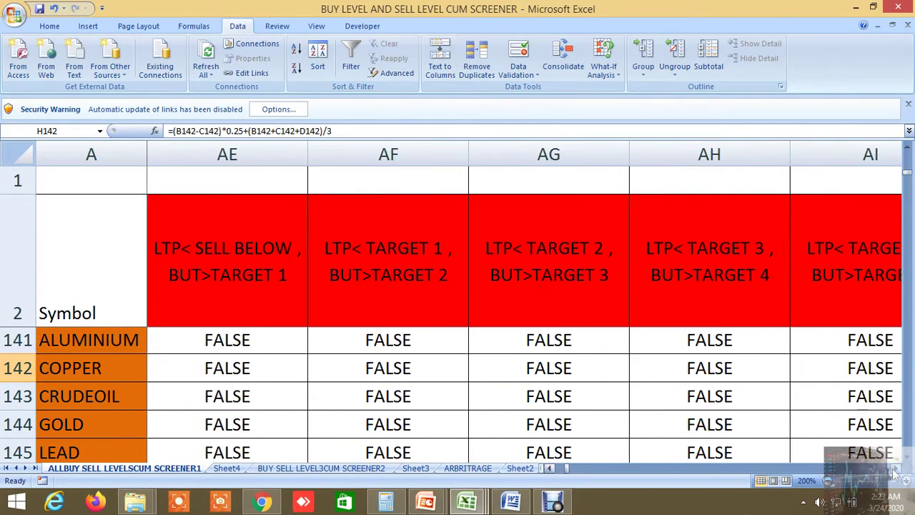
pyautogui.click(893, 468)
pyautogui.click(893, 469)
pyautogui.click(894, 469)
pyautogui.click(893, 469)
pyautogui.click(894, 469)
pyautogui.click(893, 469)
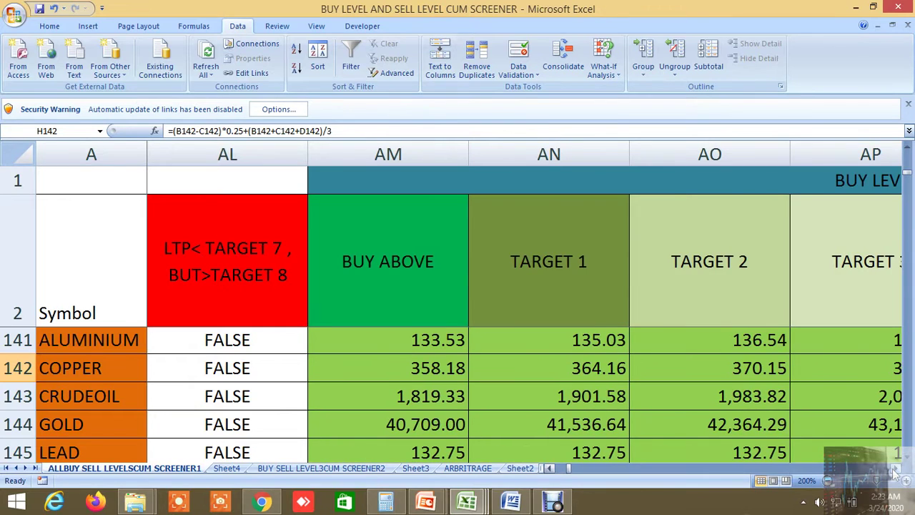
# Examine the commodity rows' BUY LEVEL AND SELL LEVELS 2 columns, followed by the advance, change in price and typical price columns.
pyautogui.click(894, 469)
pyautogui.click(894, 469)
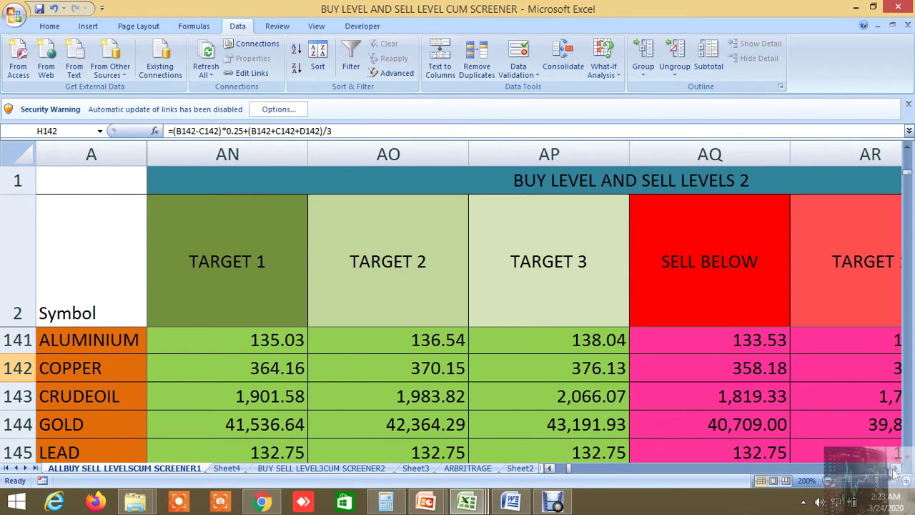
pyautogui.click(894, 469)
pyautogui.click(893, 469)
pyautogui.click(894, 469)
pyautogui.click(894, 469)
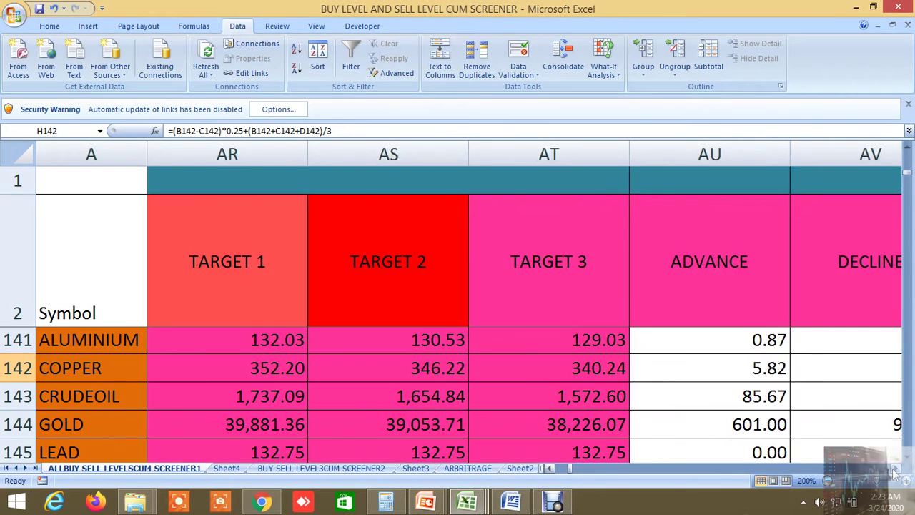
pyautogui.click(893, 469)
pyautogui.click(893, 469)
pyautogui.click(894, 469)
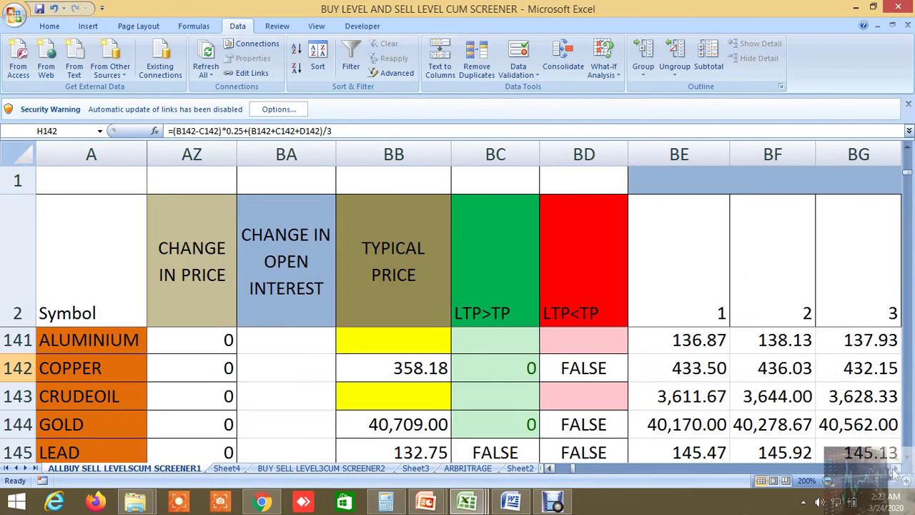
# Review the commodity rows' AVERAGE PRICES columns from 1 to 30.
pyautogui.click(894, 469)
pyautogui.click(893, 469)
pyautogui.click(893, 469)
pyautogui.click(894, 469)
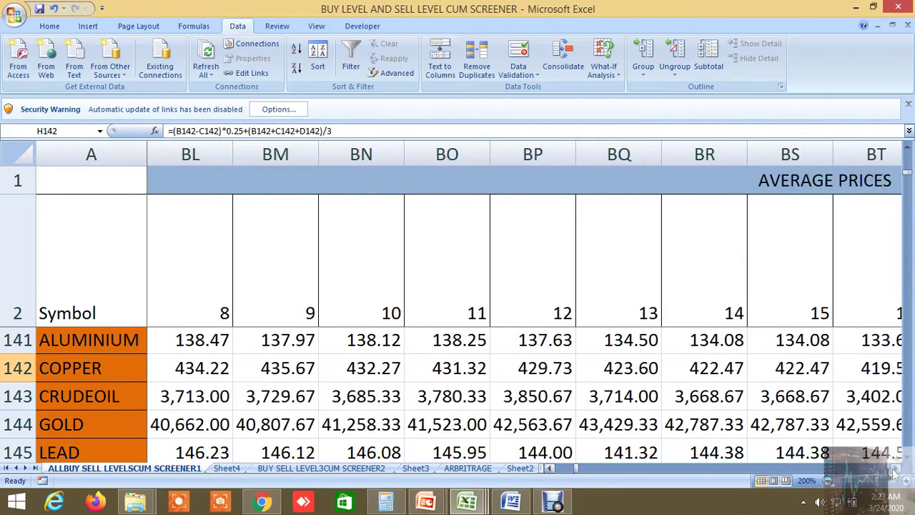
pyautogui.click(893, 469)
pyautogui.click(893, 469)
pyautogui.click(893, 469)
pyautogui.click(893, 469)
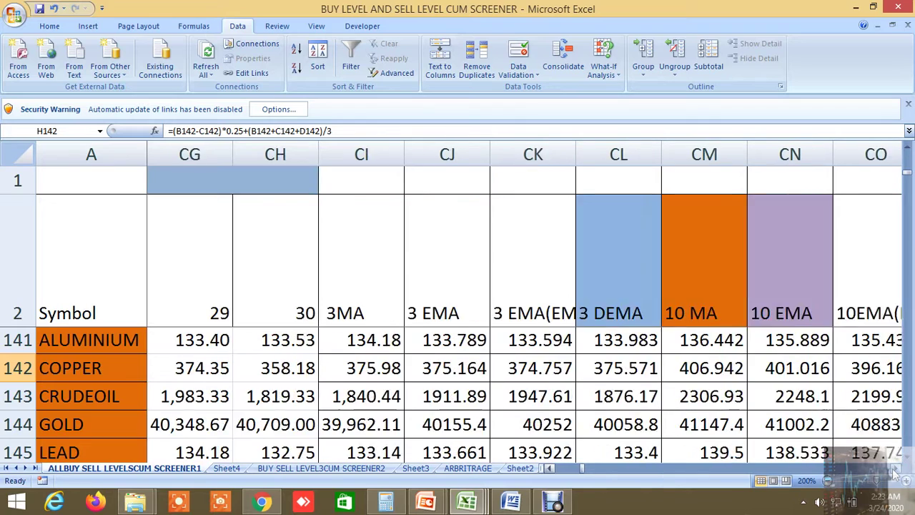
# Review the commodity rows' moving average, DEMA, stochastic and moving average crossover buy and sell columns.
pyautogui.click(894, 469)
pyautogui.click(894, 468)
pyautogui.click(894, 469)
pyautogui.click(894, 469)
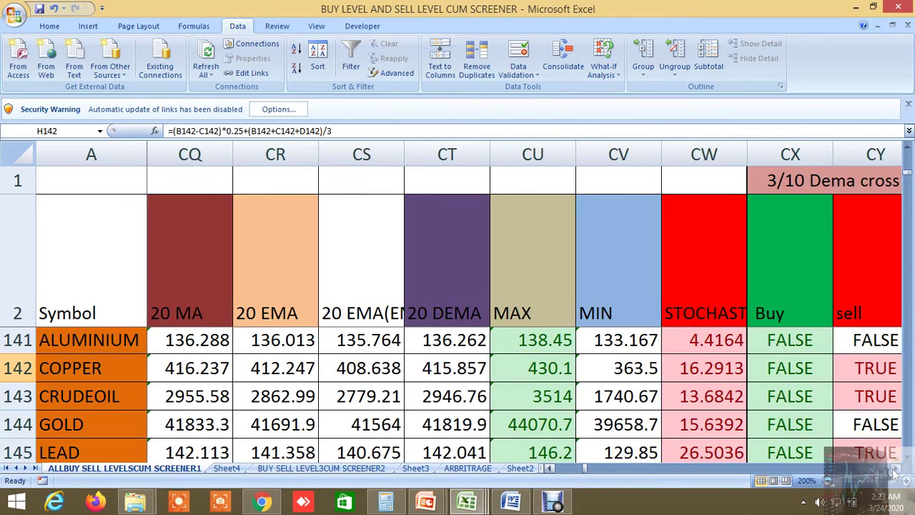
pyautogui.click(894, 469)
pyautogui.click(894, 468)
pyautogui.click(893, 469)
pyautogui.click(894, 468)
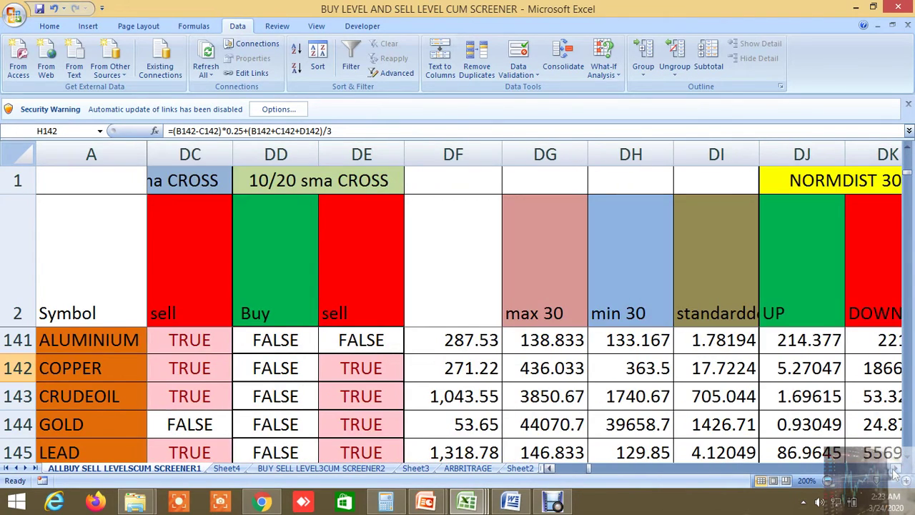
# Review the commodity rows' NORMDIST 30, 15 and 5 columns and go on to the 5, 8 and 13 moving averages.
pyautogui.click(894, 468)
pyautogui.click(893, 469)
pyautogui.click(893, 469)
pyautogui.click(893, 469)
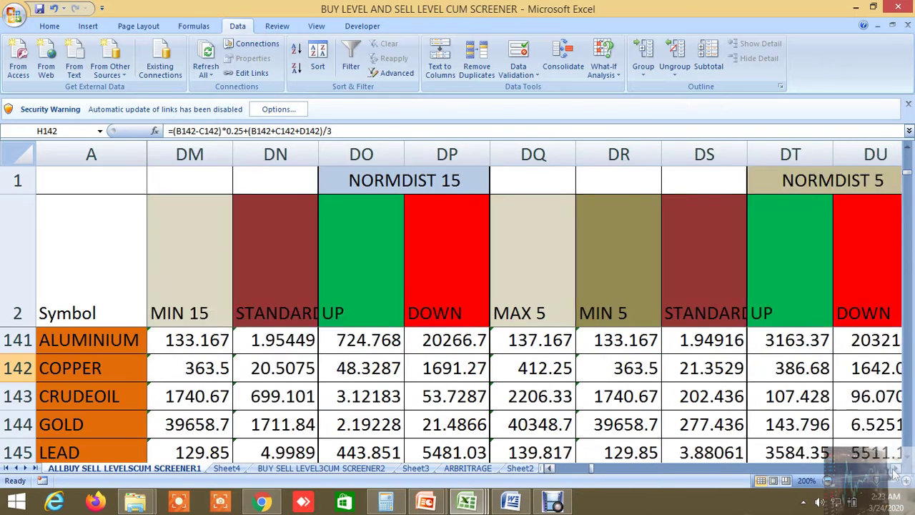
pyautogui.click(893, 469)
pyautogui.click(893, 468)
pyautogui.click(893, 468)
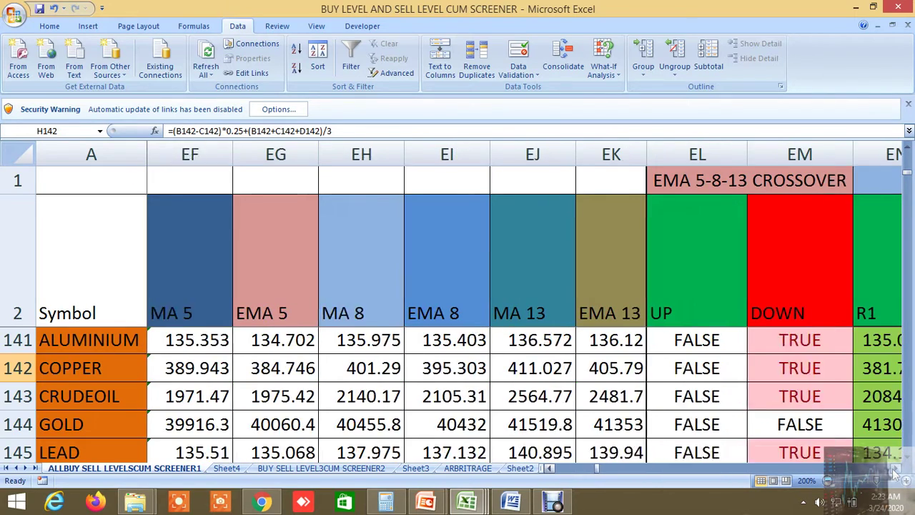
# Examine the commodity rows' EMA 5-8-13 CROSSOVER, BUY LEVEL AND SELL LEVELS 3 and LTP versus pivot point columns.
pyautogui.click(893, 469)
pyautogui.click(894, 469)
pyautogui.click(893, 469)
pyautogui.click(893, 468)
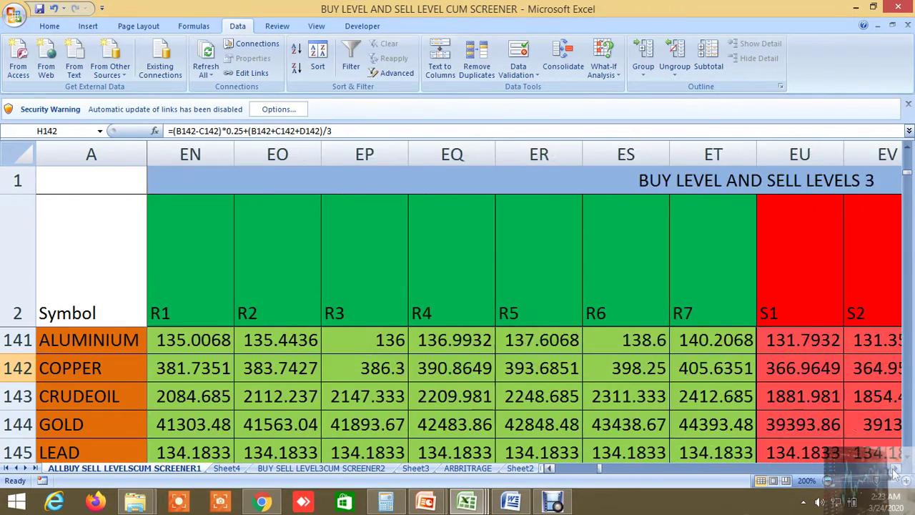
pyautogui.click(893, 468)
pyautogui.click(894, 469)
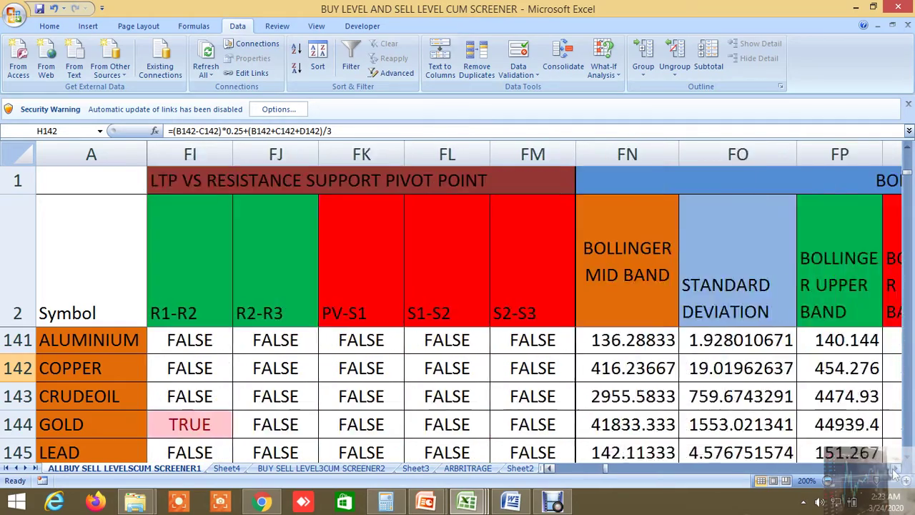
# Review the commodity rows' Bollinger band, cloud, Chikou span, 52-week, VWAP and QUARTILE 5 columns.
pyautogui.click(894, 469)
pyautogui.click(893, 469)
pyautogui.click(893, 469)
pyautogui.click(893, 469)
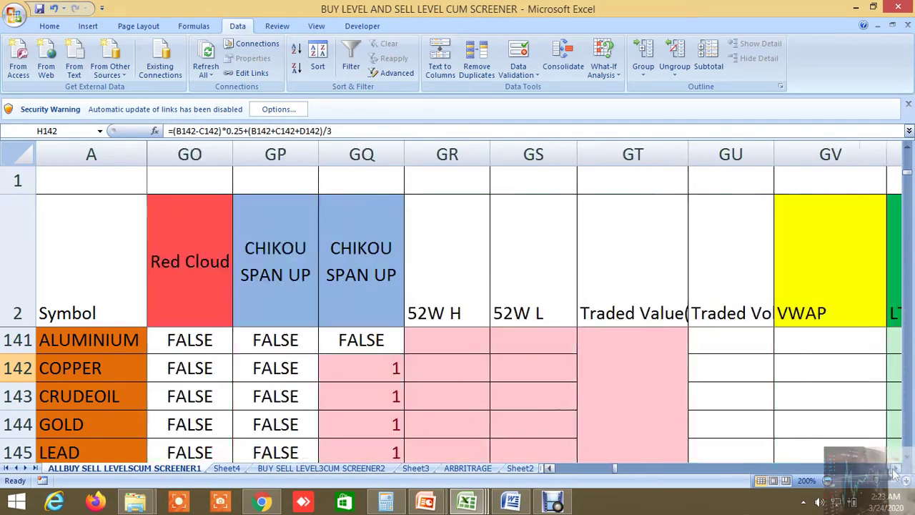
pyautogui.click(894, 469)
pyautogui.click(893, 469)
pyautogui.click(894, 469)
pyautogui.click(893, 469)
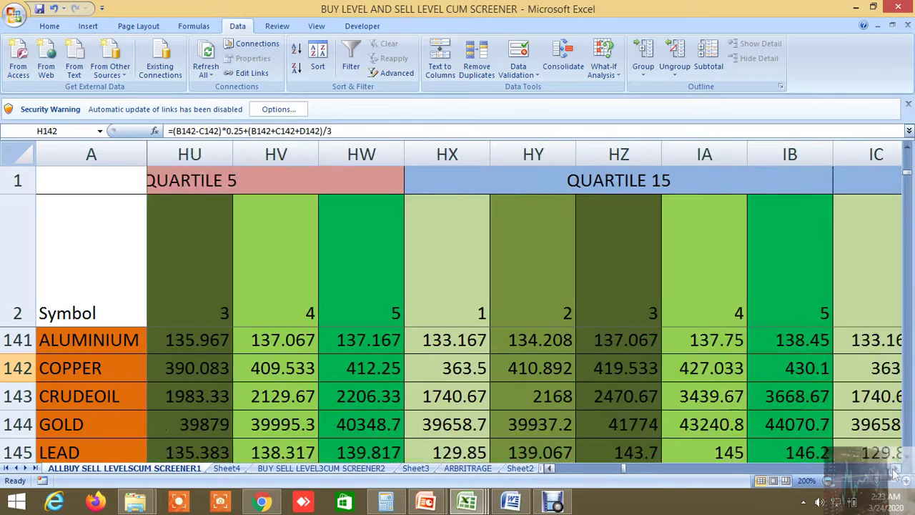
# Review the commodity rows' QUARTILE 15, high, low, close and 12-26-9 ema cross columns.
pyautogui.click(894, 469)
pyautogui.click(893, 469)
pyautogui.click(893, 469)
pyautogui.click(893, 468)
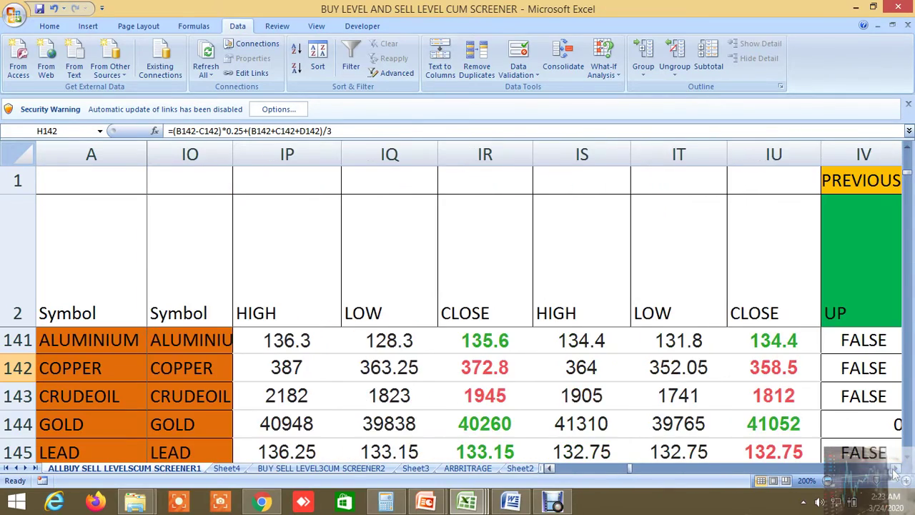
pyautogui.click(894, 469)
pyautogui.click(893, 469)
pyautogui.click(893, 469)
pyautogui.click(893, 469)
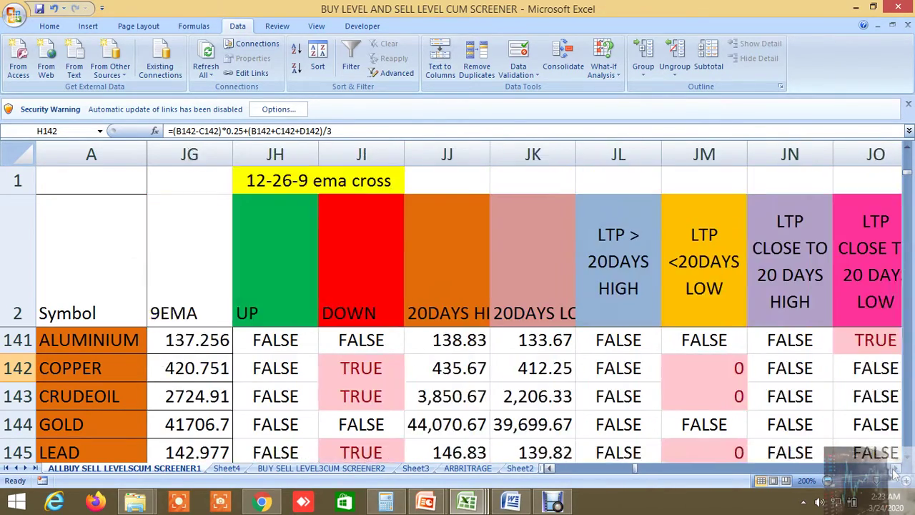
# Examine the commodity rows' 20-day high and low comparisons and the upper GANN ANGLES columns from 12.5 to 360.
pyautogui.click(893, 469)
pyautogui.click(893, 469)
pyautogui.click(893, 469)
pyautogui.click(894, 469)
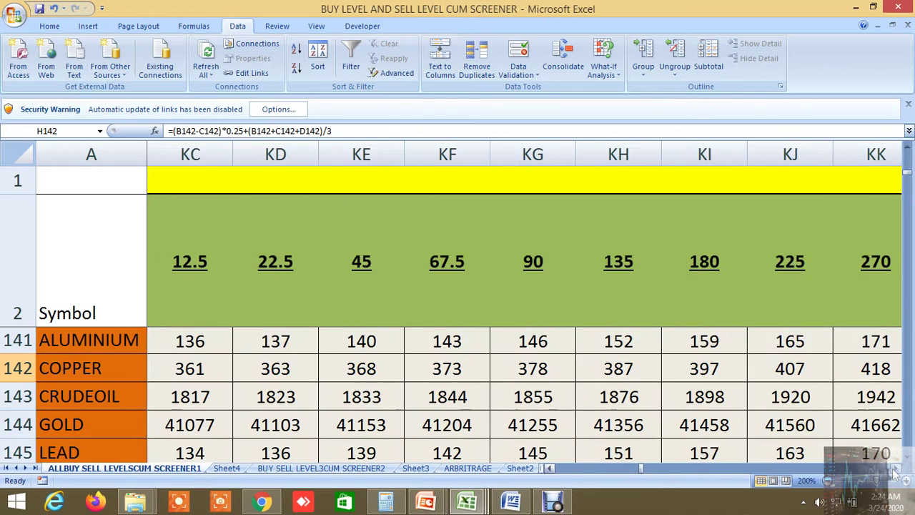
pyautogui.click(893, 469)
pyautogui.click(894, 469)
pyautogui.click(893, 470)
pyautogui.click(893, 469)
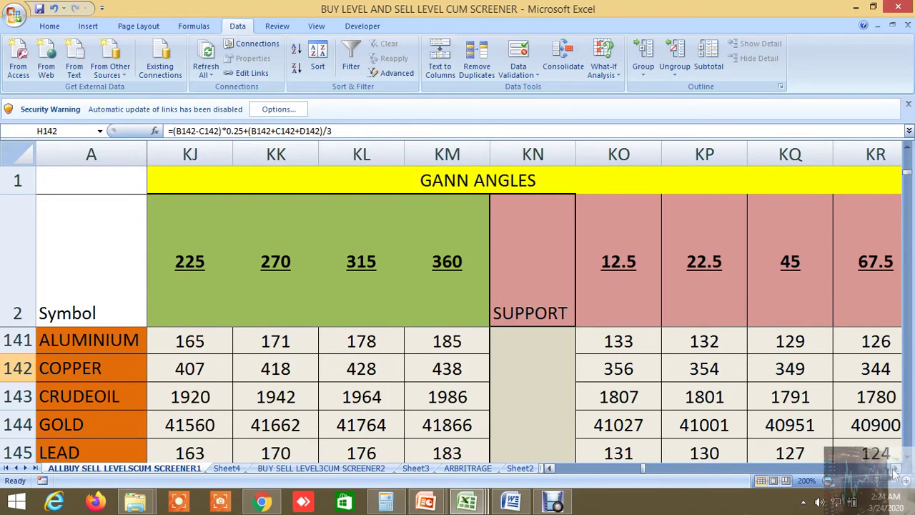
# Examine the commodity rows' GANN ANGLES support columns and the Gann Square of 9 resistance and support columns.
pyautogui.click(894, 469)
pyautogui.click(894, 469)
pyautogui.click(894, 470)
pyautogui.click(893, 470)
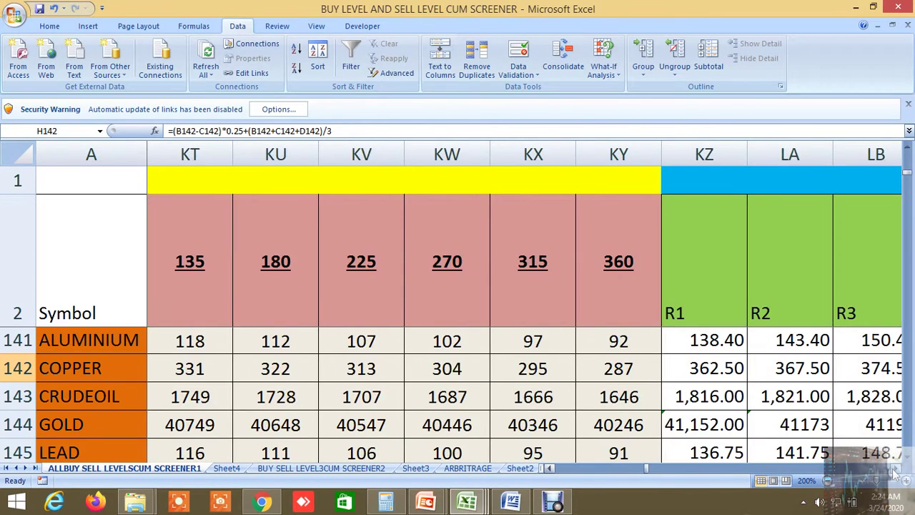
pyautogui.click(894, 470)
pyautogui.click(893, 470)
pyautogui.click(893, 470)
pyautogui.click(893, 470)
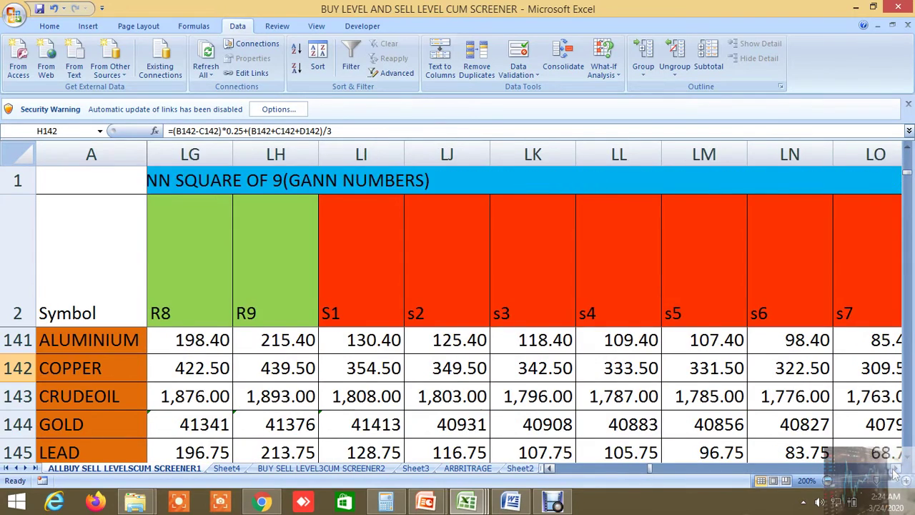
# Examine the commodity rows' Murrey level columns from HR+3 and the highest resistance through S18.
pyautogui.click(893, 470)
pyautogui.click(893, 470)
pyautogui.click(894, 471)
pyautogui.click(893, 470)
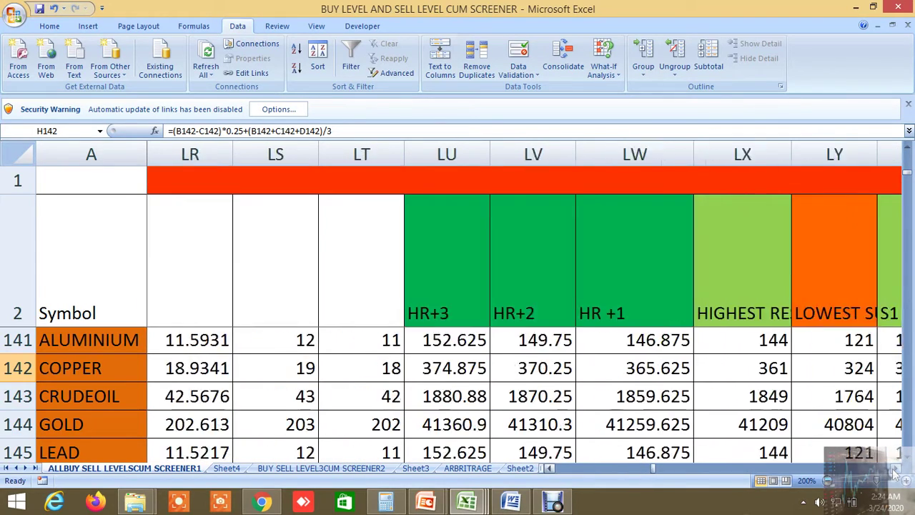
pyautogui.click(894, 471)
pyautogui.click(894, 471)
pyautogui.click(893, 470)
pyautogui.click(893, 471)
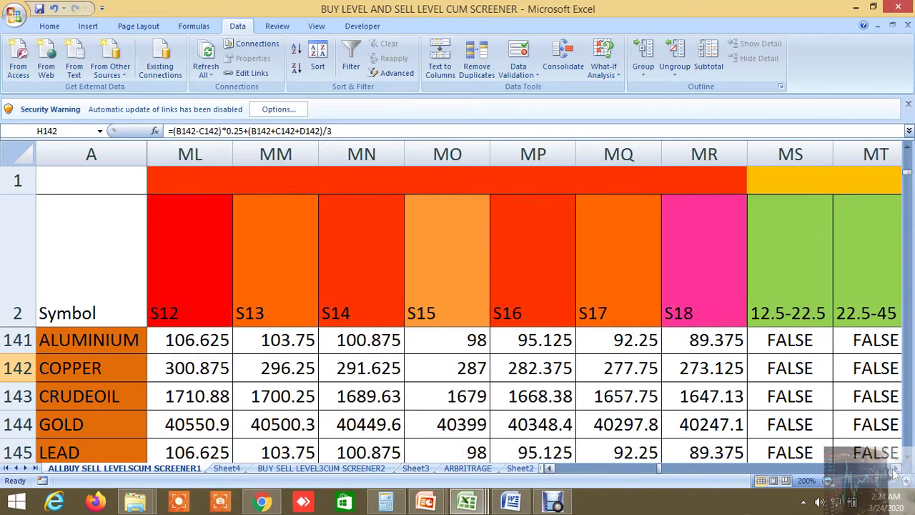
# Examine the commodity rows' LTP position columns for the Gann angles and Gann Square 9 numbers.
pyautogui.click(894, 470)
pyautogui.click(894, 470)
pyautogui.click(894, 470)
pyautogui.click(893, 470)
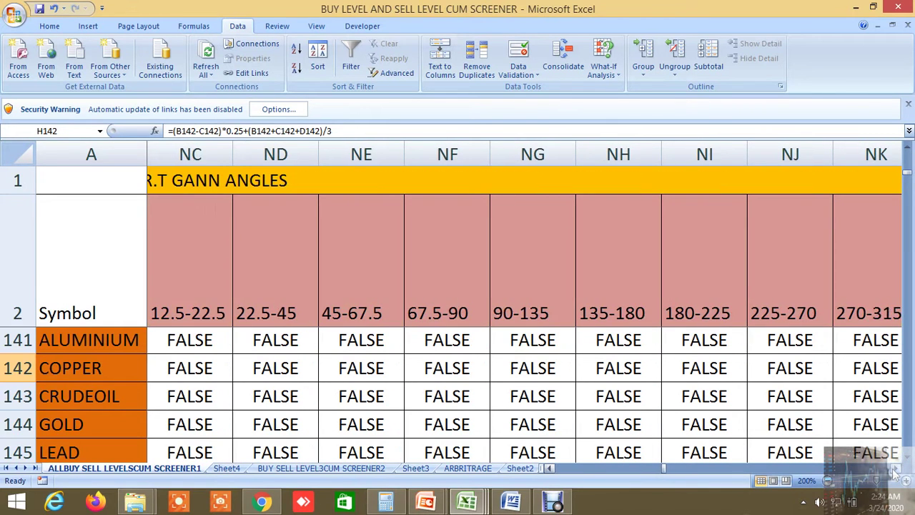
pyautogui.click(894, 470)
pyautogui.click(893, 470)
pyautogui.click(893, 471)
pyautogui.click(894, 471)
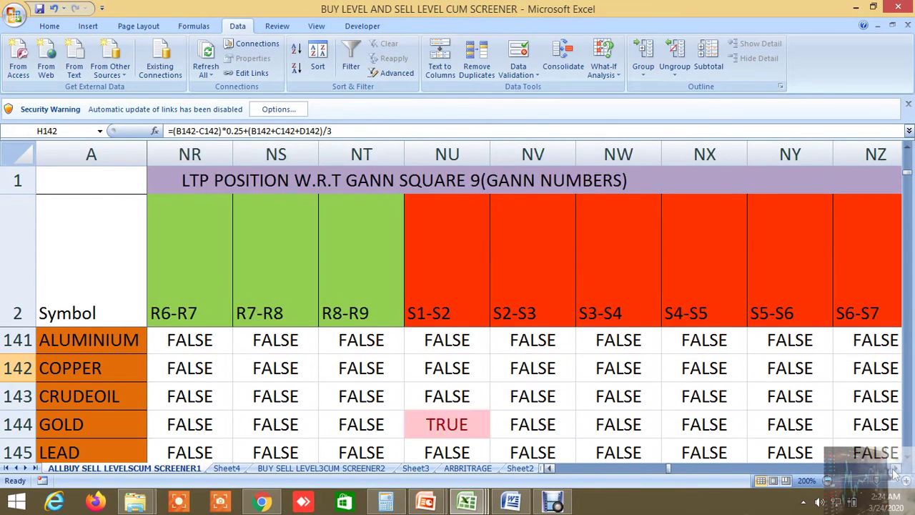
# Review the commodity rows' LTP position columns for Murrey's levels, through the Gann degree and time-to-reverse columns.
pyautogui.click(894, 470)
pyautogui.click(894, 470)
pyautogui.click(893, 470)
pyautogui.click(893, 470)
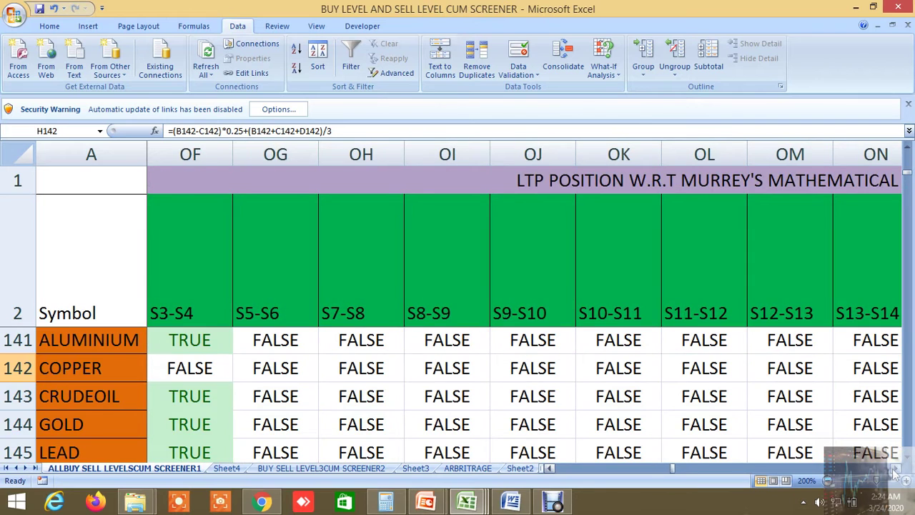
pyautogui.click(893, 470)
pyautogui.click(894, 470)
pyautogui.click(894, 471)
pyautogui.click(893, 470)
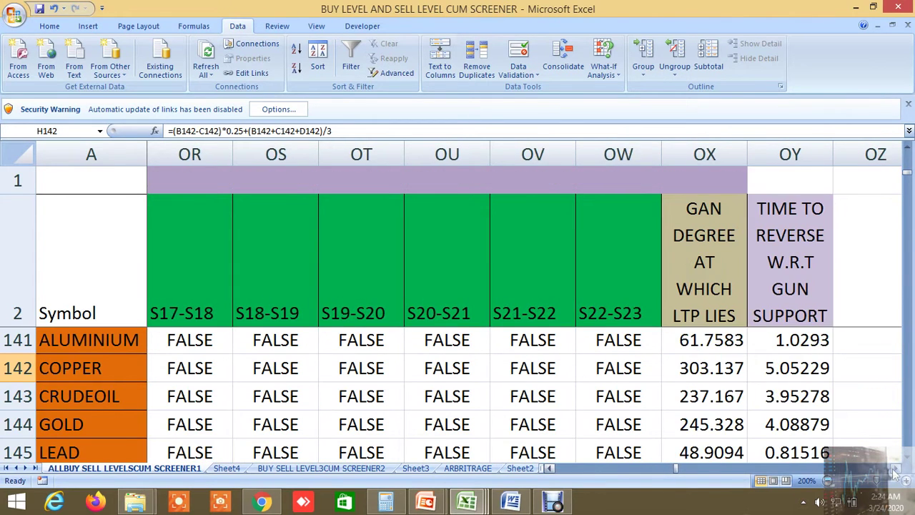
pyautogui.click(894, 471)
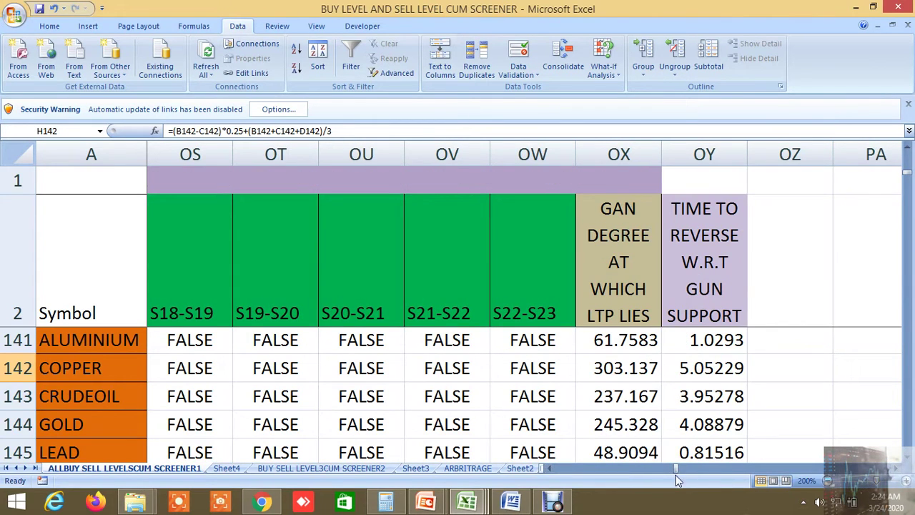
# Return to the first columns and review the rows from COPPER to NATURAL GAS through the final time-to-reverse column.
pyautogui.moveTo(676, 471); pyautogui.dragTo(563, 474)
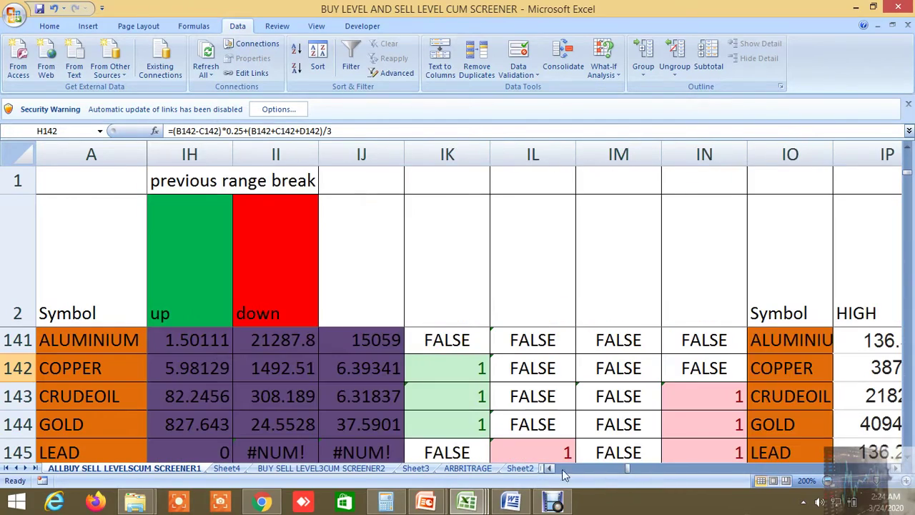
pyautogui.moveTo(627, 471); pyautogui.dragTo(599, 472)
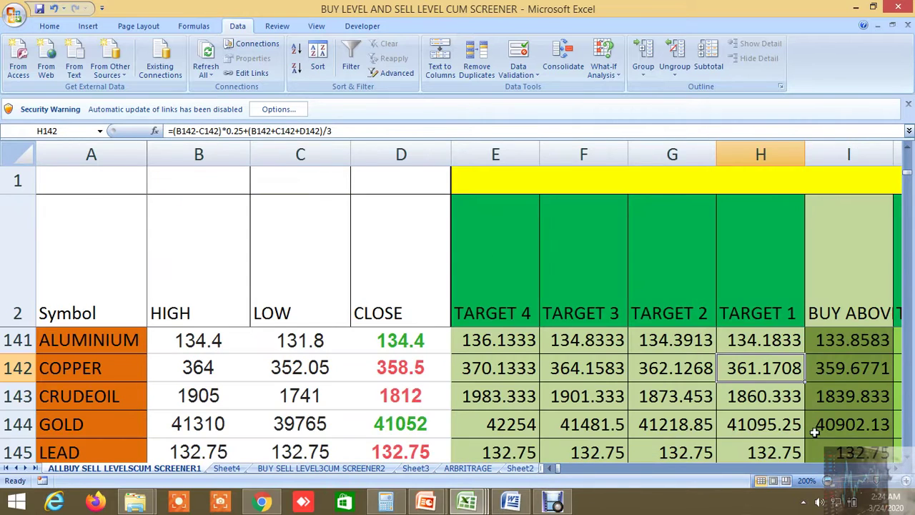
pyautogui.click(906, 461)
pyautogui.moveTo(898, 469); pyautogui.dragTo(900, 470)
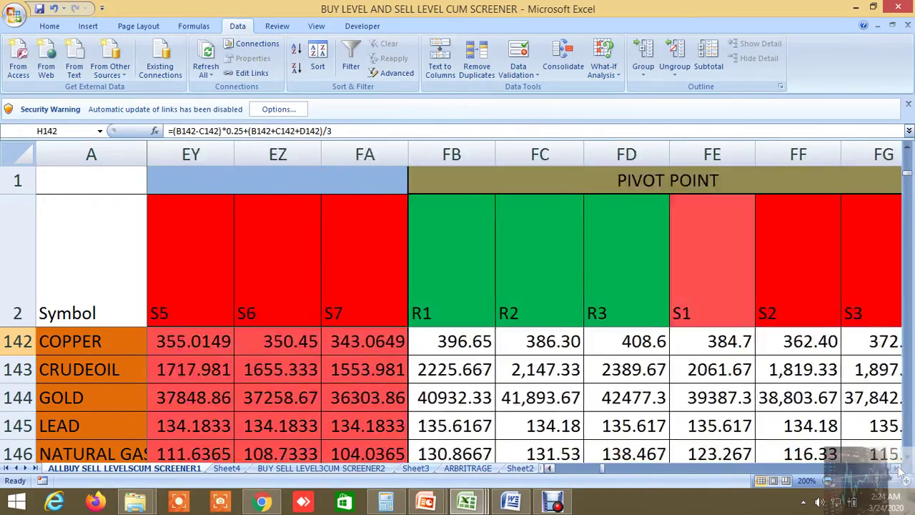
pyautogui.moveTo(901, 471); pyautogui.dragTo(901, 470)
pyautogui.click(671, 466)
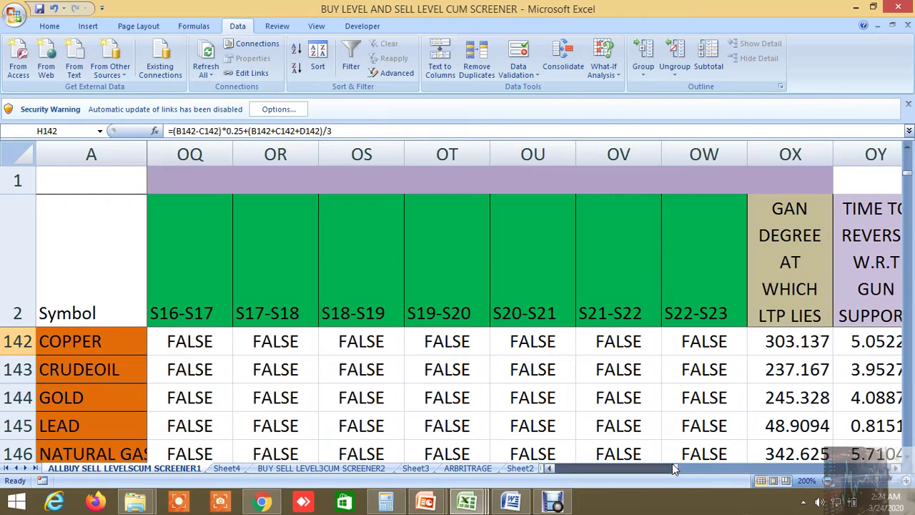
pyautogui.click(678, 467)
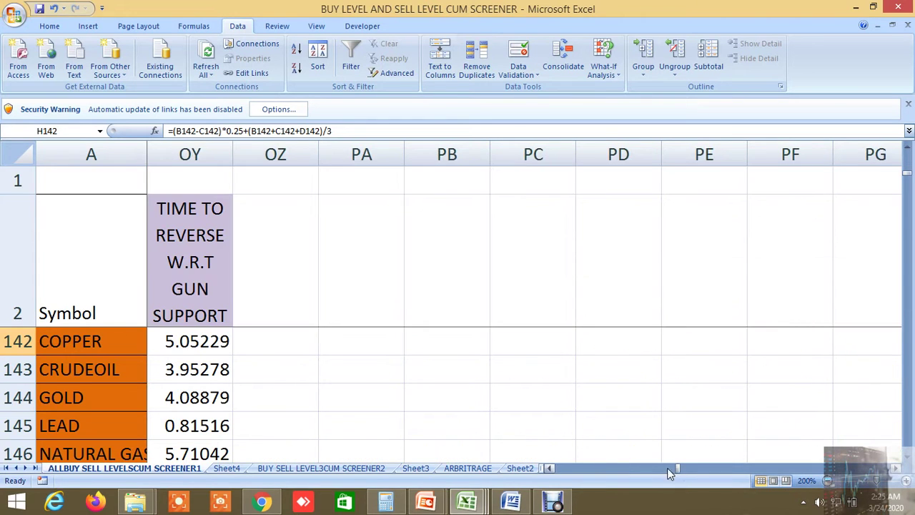
# Go back toward the first columns and open the BUY SELL LEVEL3CUM SCREENER2 sheet.
pyautogui.moveTo(673, 466); pyautogui.dragTo(577, 483)
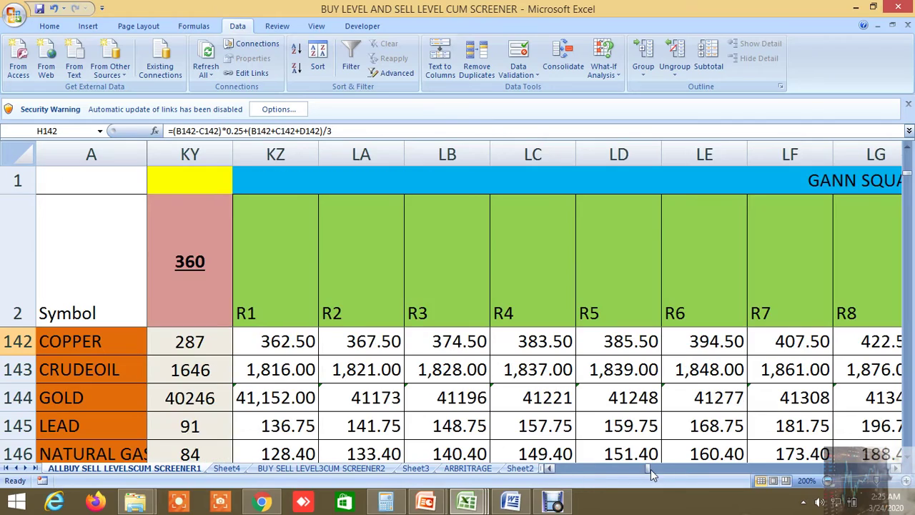
pyautogui.moveTo(649, 473); pyautogui.dragTo(557, 473)
pyautogui.click(369, 468)
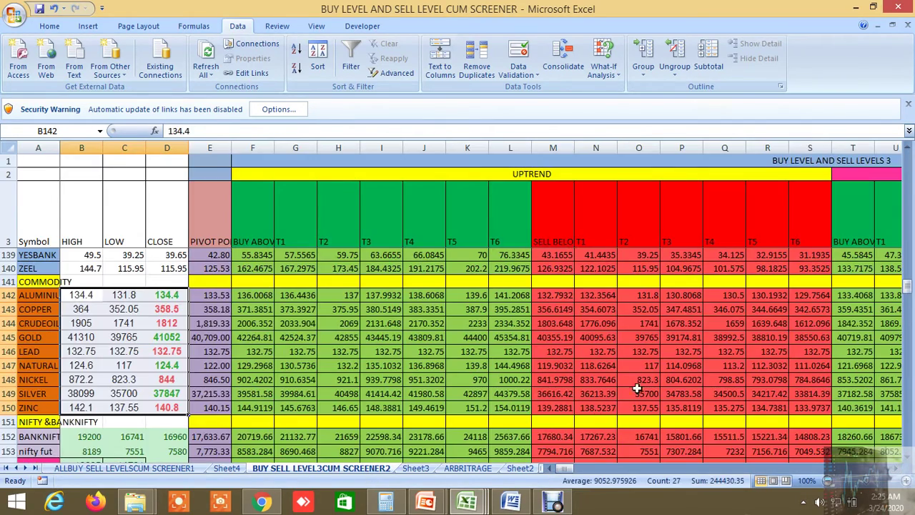
# Go to the 100 MA and 100 EMA columns from the first stock rows and inspect DIVISLAB's 100 MA signal in column FT.
pyautogui.scroll(20, 637, 389)
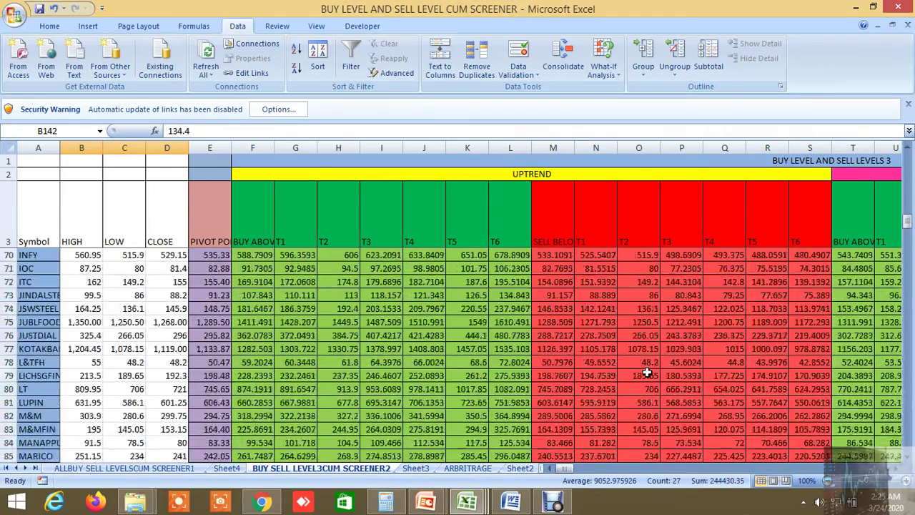
pyautogui.scroll(20, 647, 372)
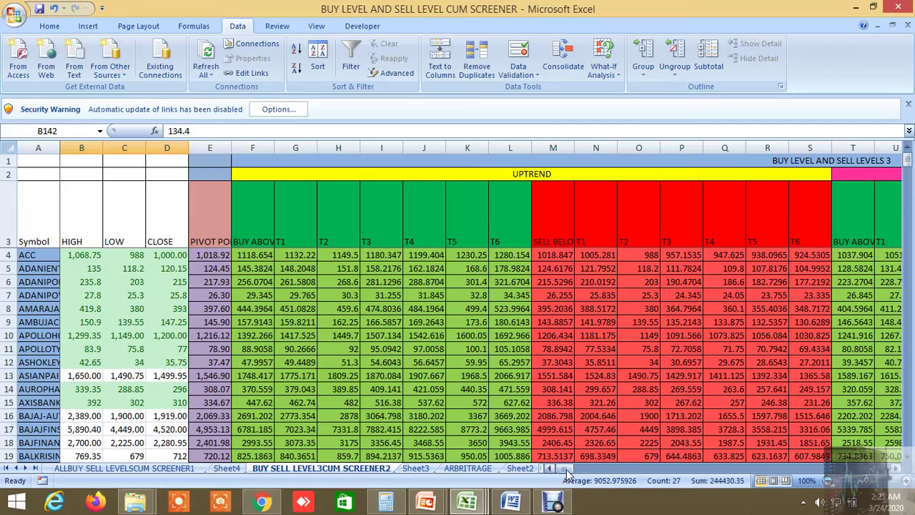
pyautogui.moveTo(564, 469); pyautogui.dragTo(730, 472)
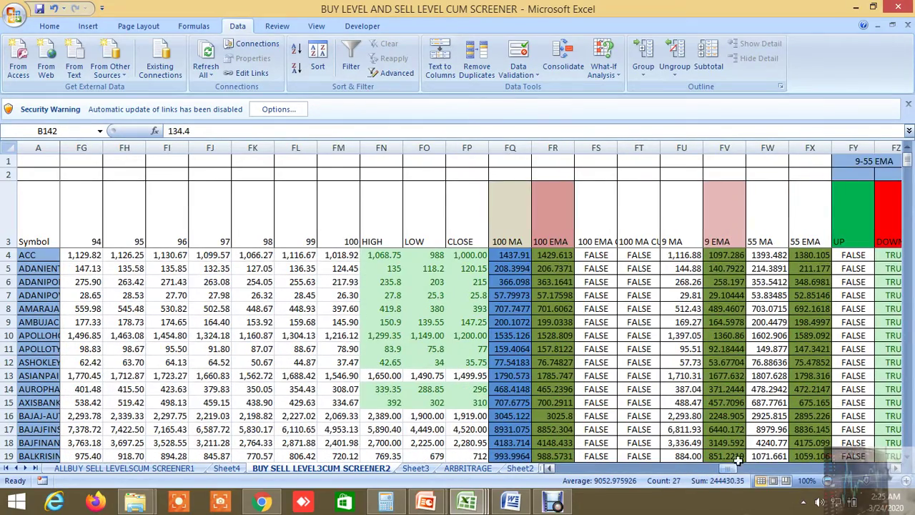
pyautogui.scroll(-8, 623, 301)
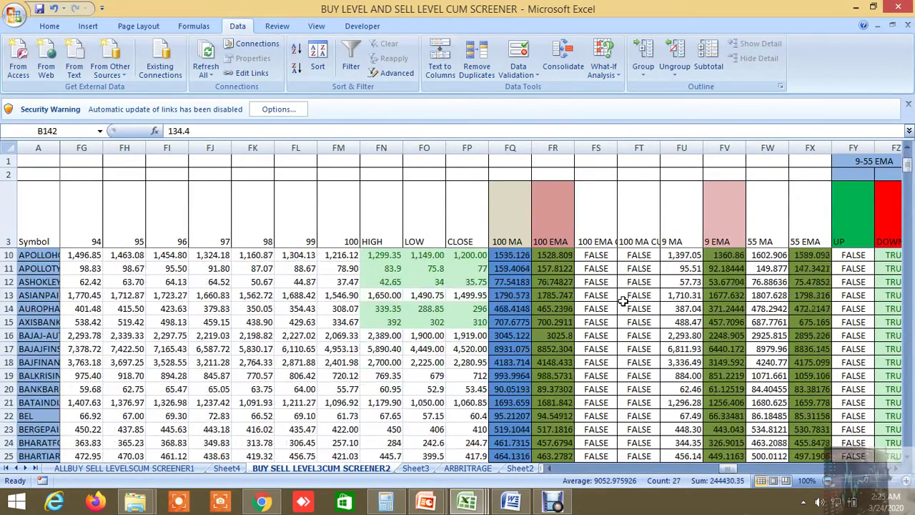
pyautogui.scroll(-3, 623, 301)
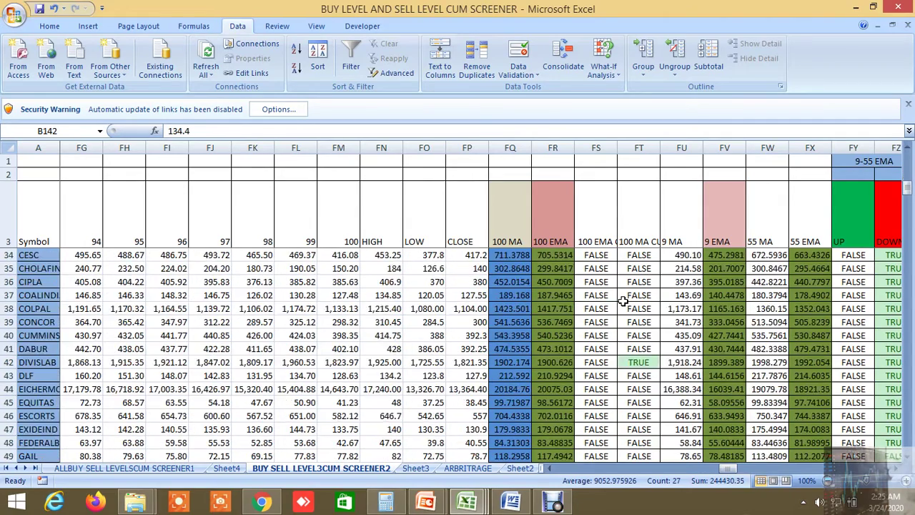
pyautogui.click(641, 322)
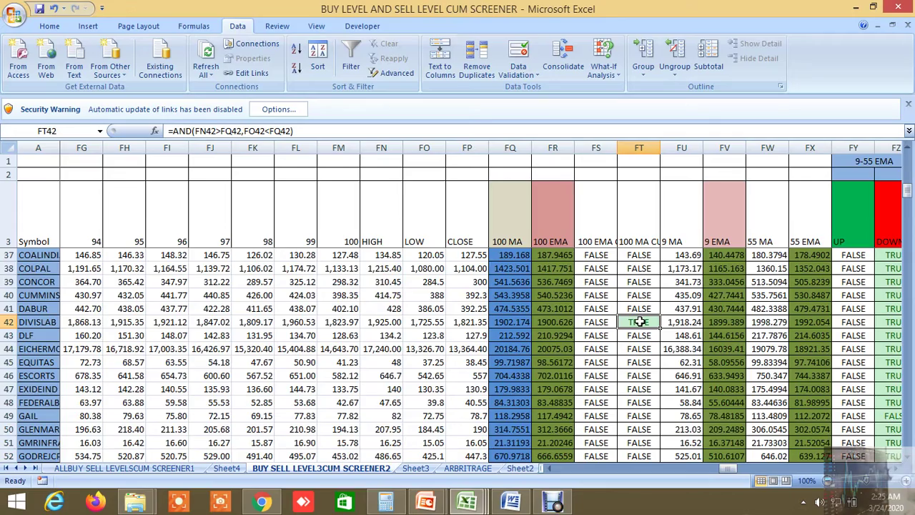
# Check the 100 MA signal formulas in column FT for the PIDILITIND and YESBANK rows.
pyautogui.scroll(-15, 641, 322)
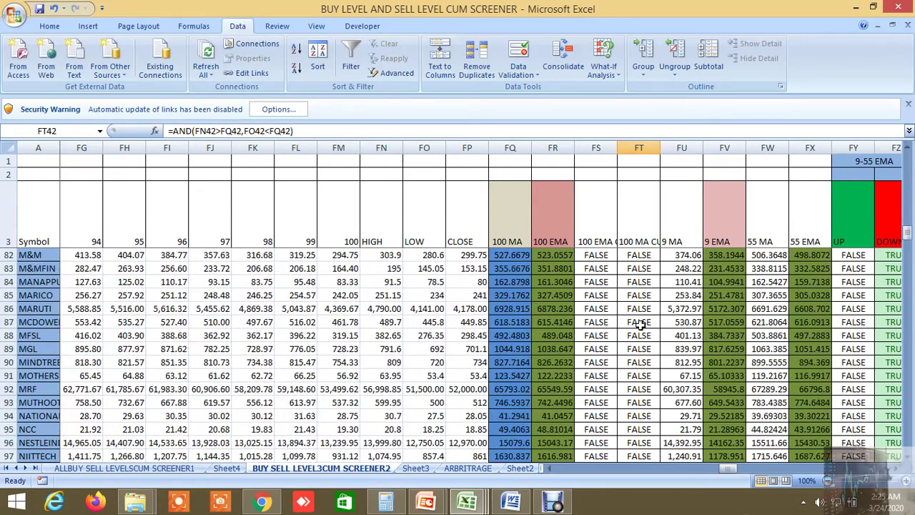
pyautogui.scroll(-5, 641, 323)
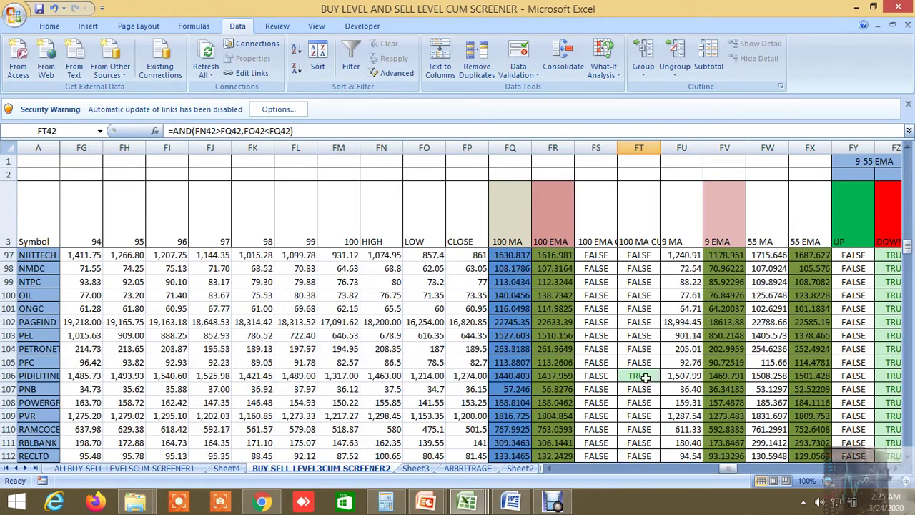
pyautogui.click(645, 377)
pyautogui.scroll(-10, 646, 392)
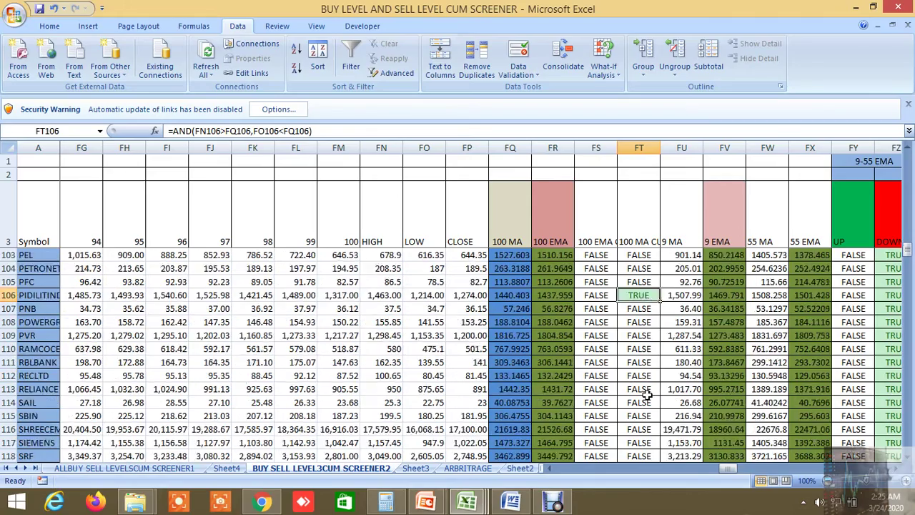
pyautogui.scroll(-1, 648, 392)
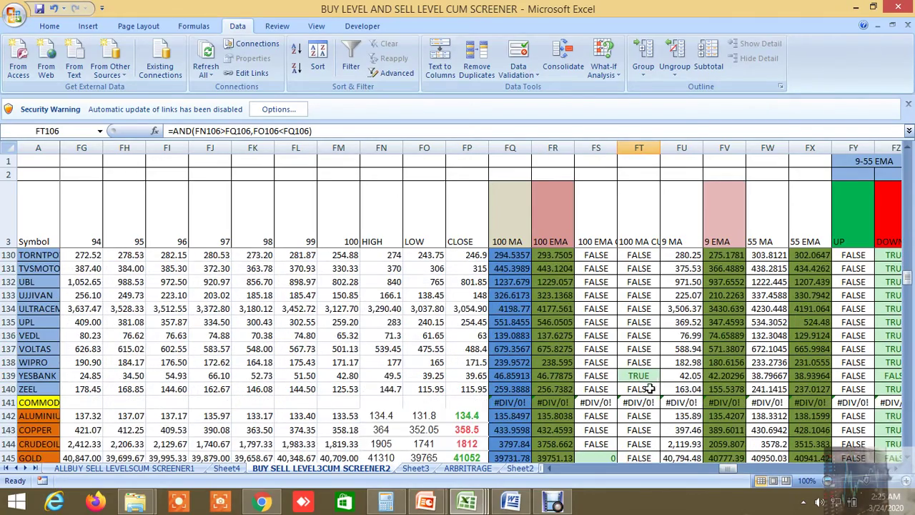
pyautogui.click(646, 377)
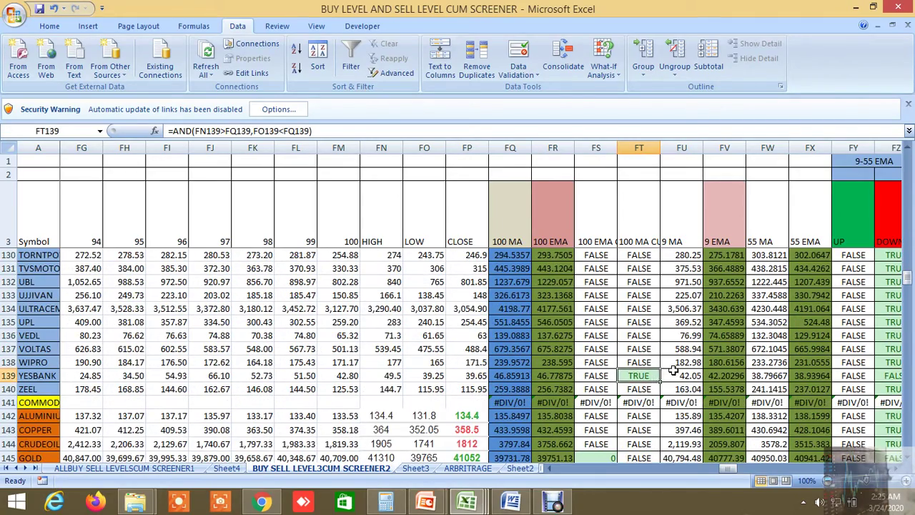
# Glance at the ARBRITRAGE sheet, and return to the first stock rows of the BUY SELL LEVEL3CUM SCREENER2 sheet.
pyautogui.click(488, 469)
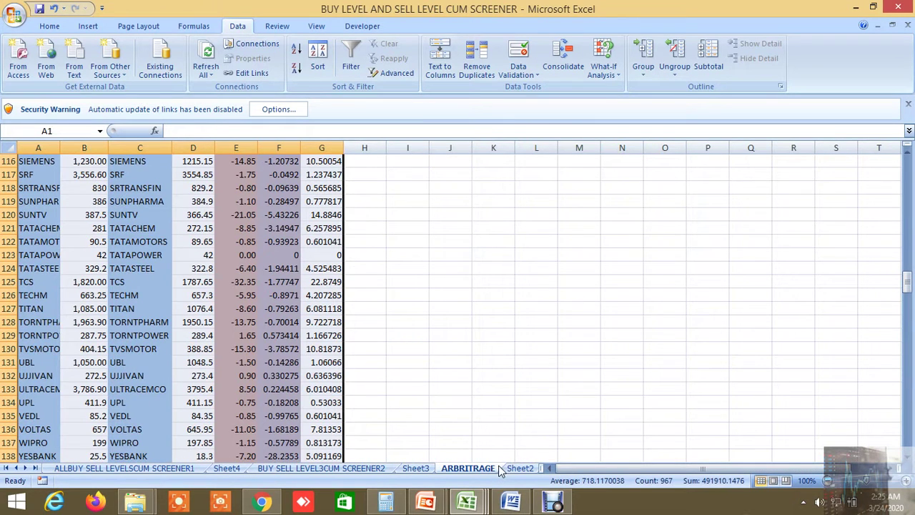
pyautogui.click(321, 468)
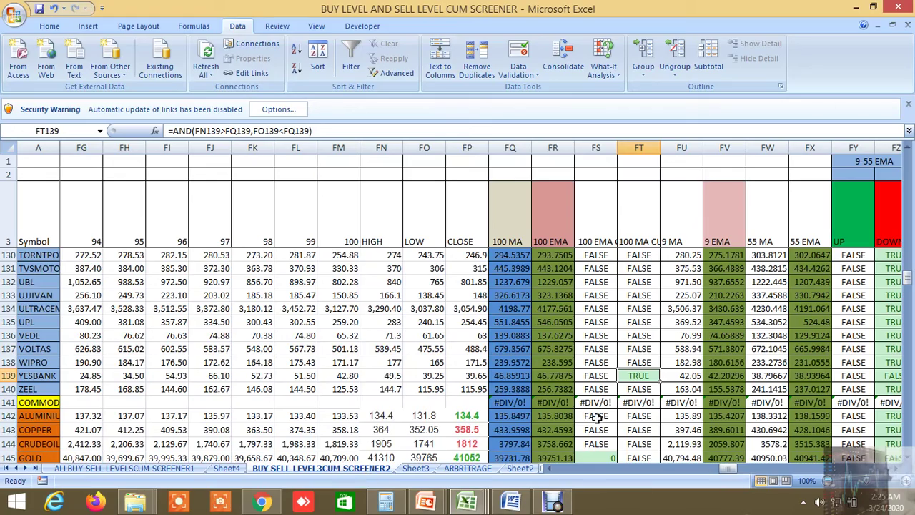
pyautogui.scroll(1, 611, 416)
pyautogui.scroll(20, 611, 416)
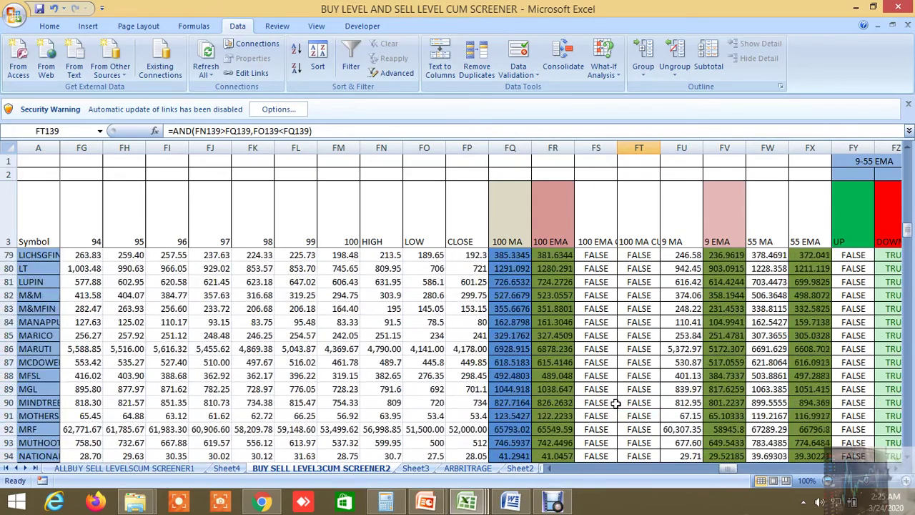
pyautogui.scroll(15, 616, 403)
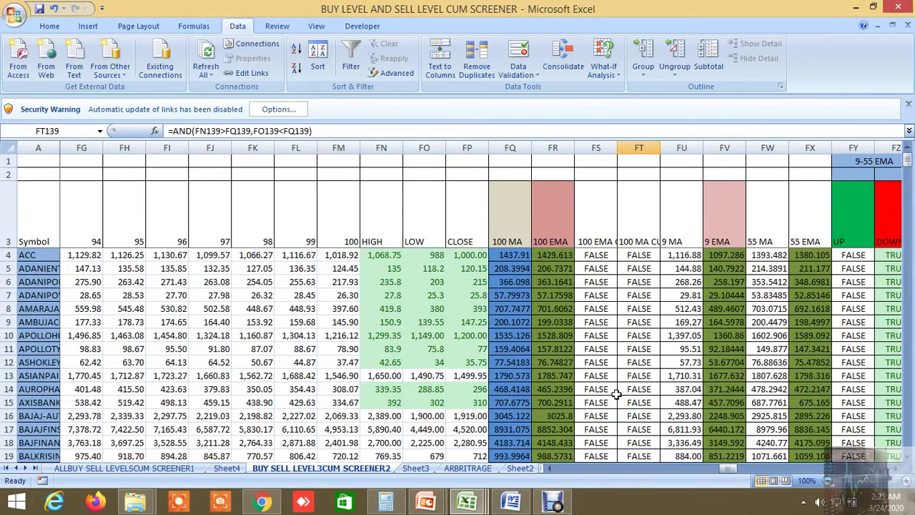
# Review the SHORT TERM EMA'S and LONG TERM EMA'S column groups through the average trend, strong trend and pull back columns.
pyautogui.moveTo(732, 468); pyautogui.dragTo(785, 485)
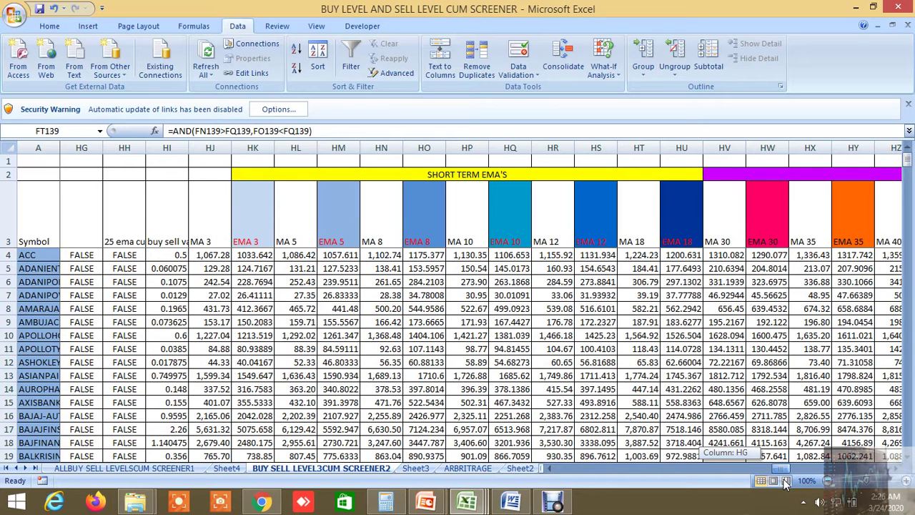
pyautogui.moveTo(785, 484); pyautogui.dragTo(787, 485)
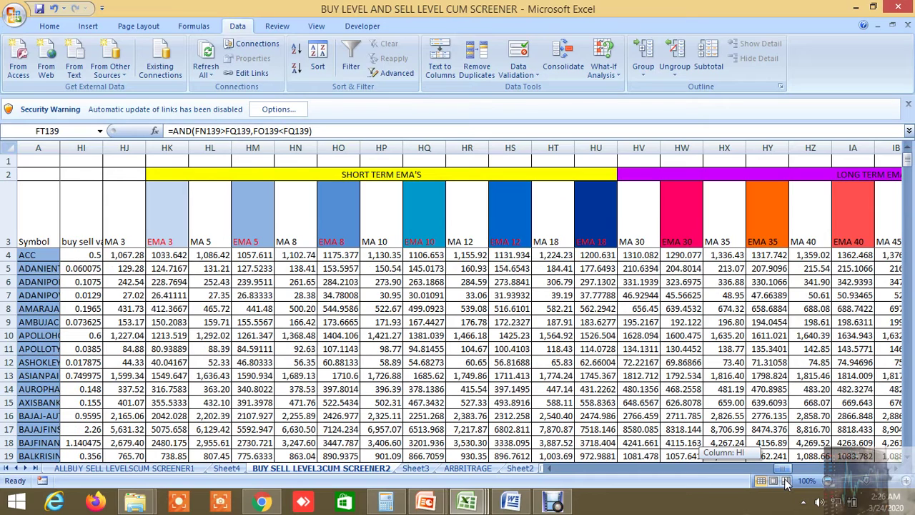
pyautogui.moveTo(786, 484); pyautogui.dragTo(786, 484)
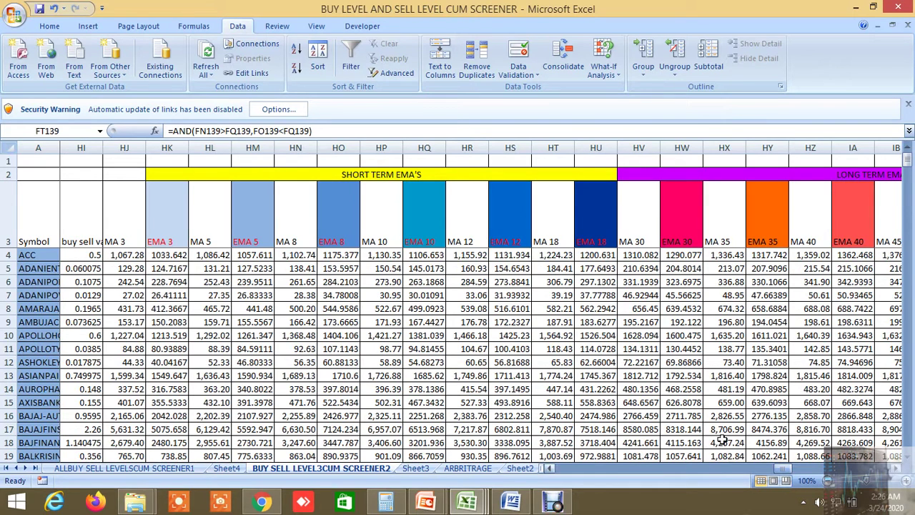
pyautogui.click(438, 178)
pyautogui.click(659, 175)
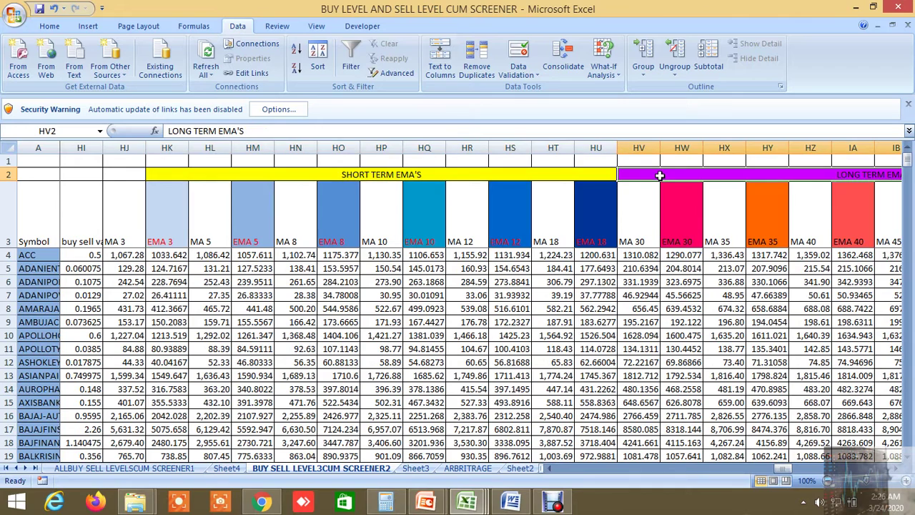
pyautogui.click(898, 469)
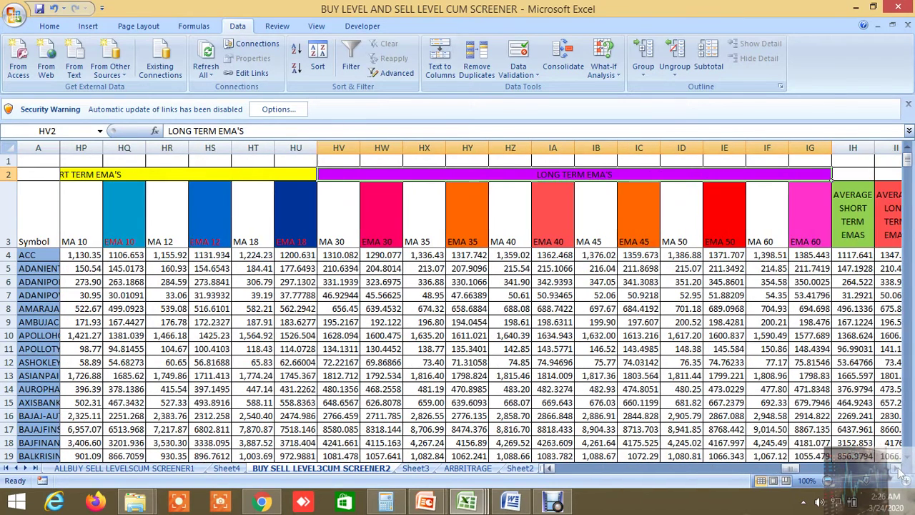
pyautogui.click(899, 469)
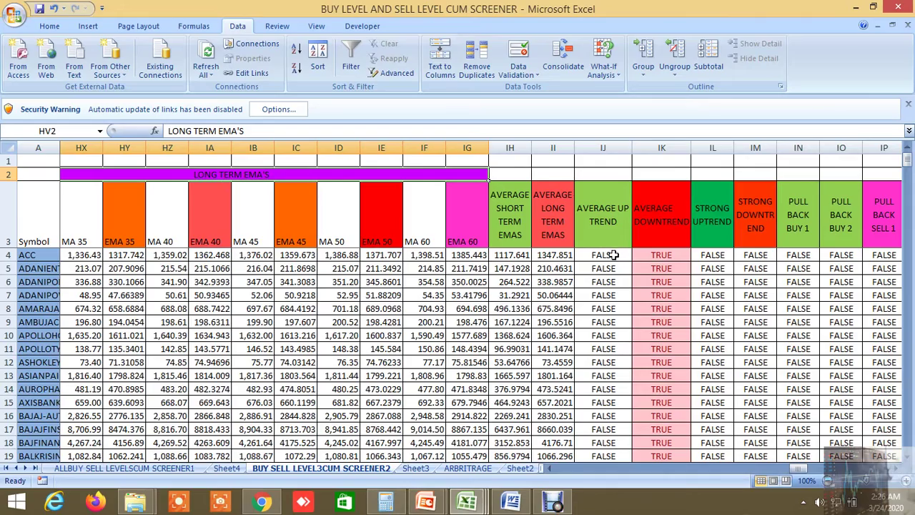
# Scan the average uptrend and average downtrend columns from the stock rows to the commodity rows.
pyautogui.scroll(-6, 615, 272)
pyautogui.scroll(-8, 613, 286)
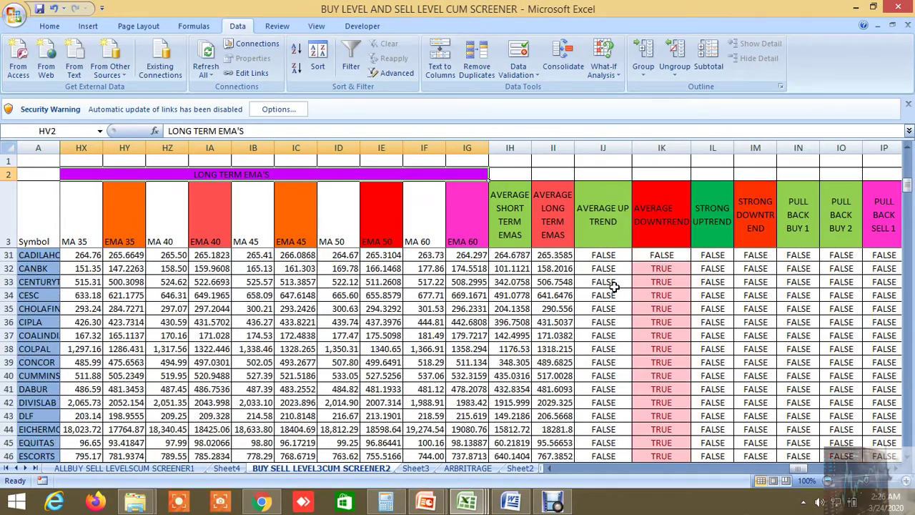
pyautogui.scroll(-13, 615, 292)
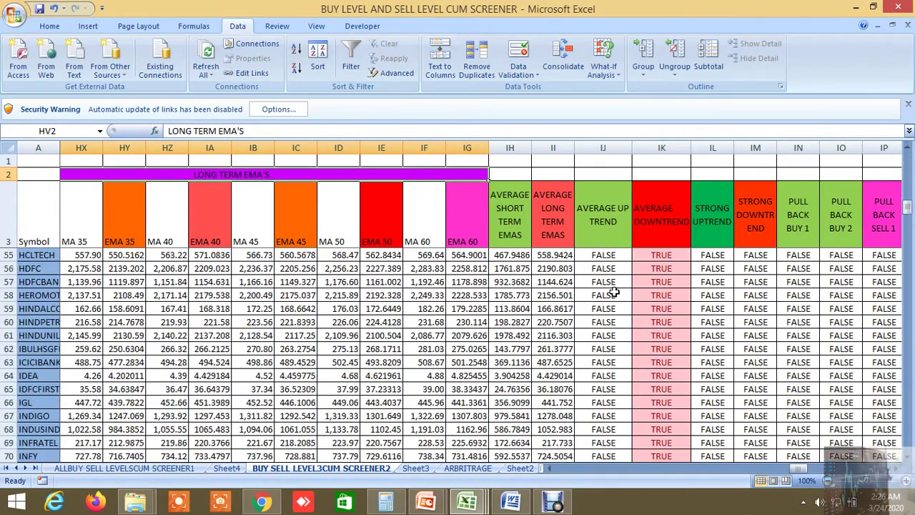
pyautogui.scroll(-16, 616, 304)
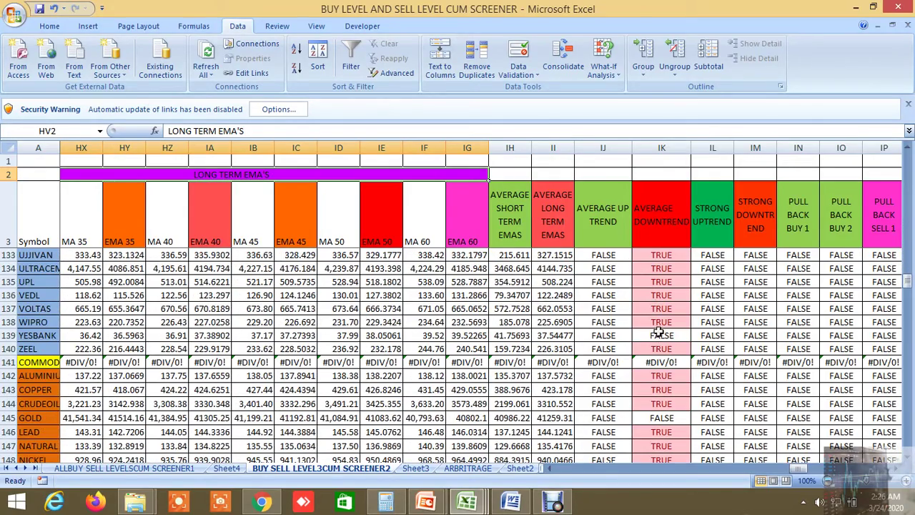
pyautogui.scroll(-1, 662, 300)
pyautogui.scroll(16, 661, 300)
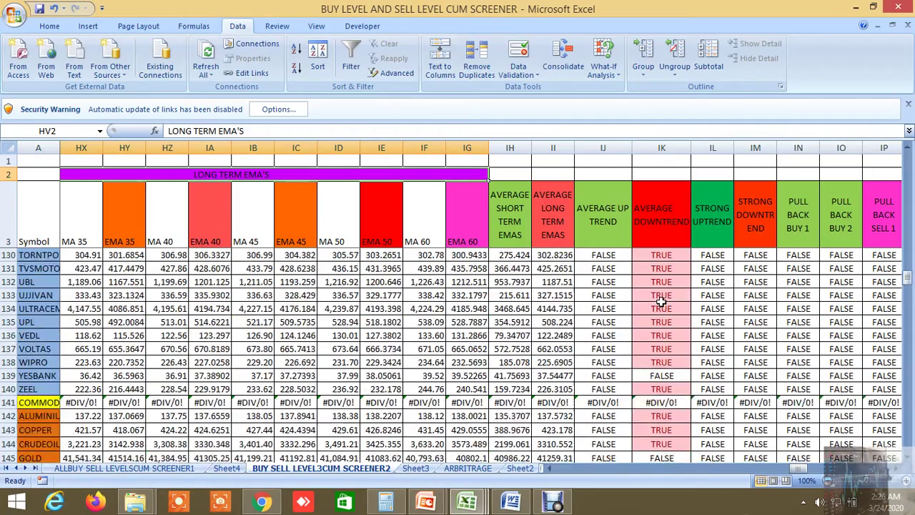
pyautogui.scroll(3, 659, 302)
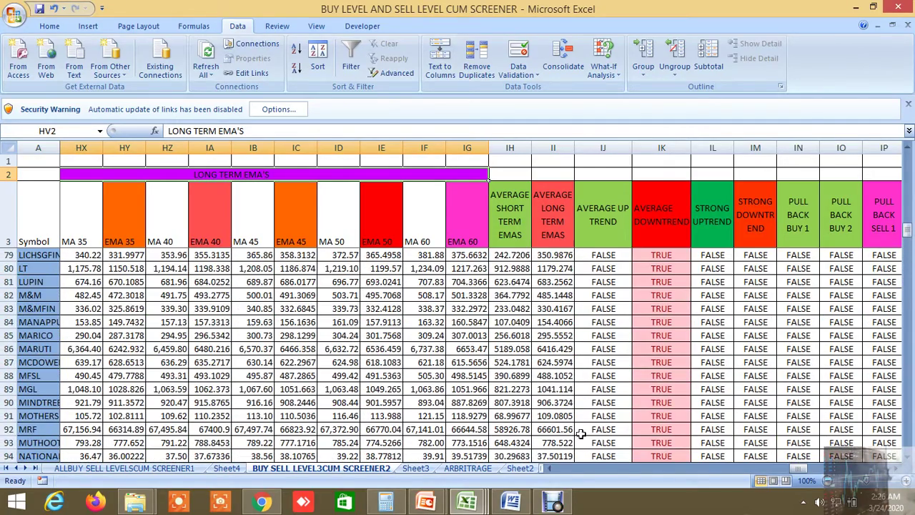
# Open the INSIDE THE BAR WITH NR7 sheet and go to its first stock rows.
pyautogui.click(519, 468)
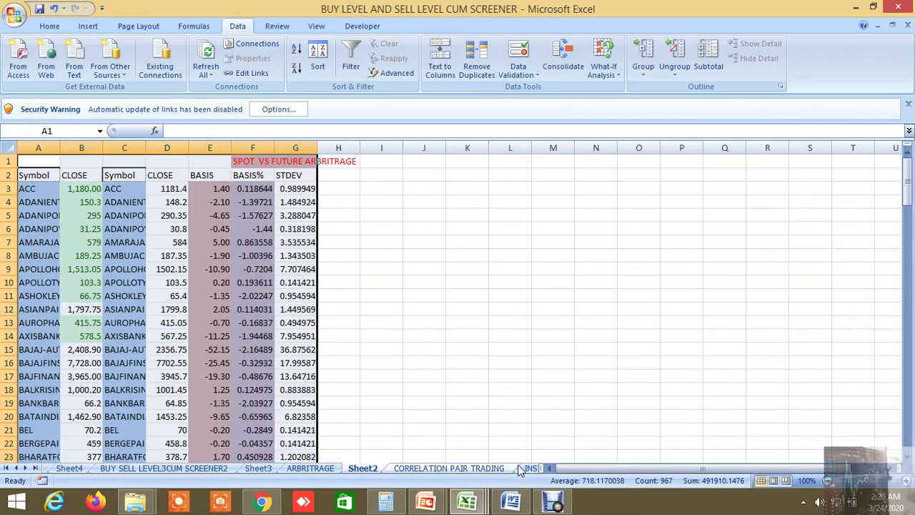
pyautogui.click(525, 468)
pyautogui.scroll(7, 567, 415)
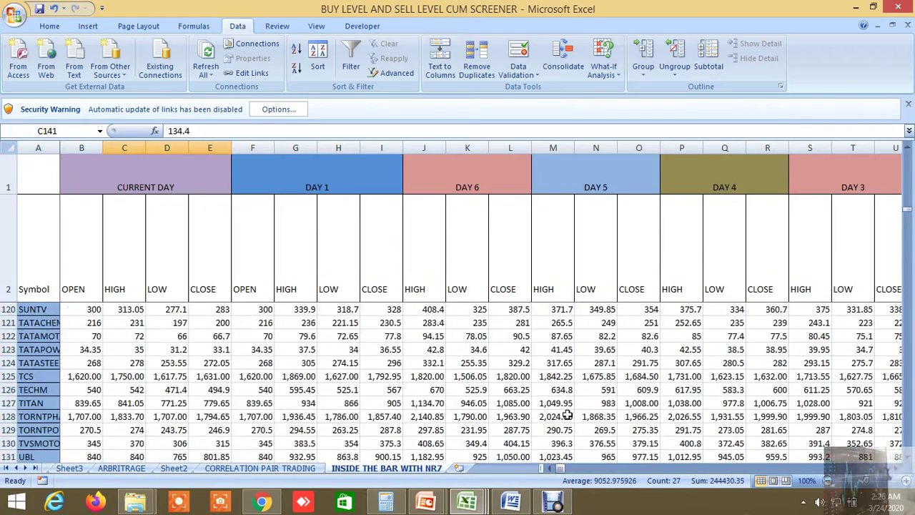
pyautogui.scroll(20, 567, 415)
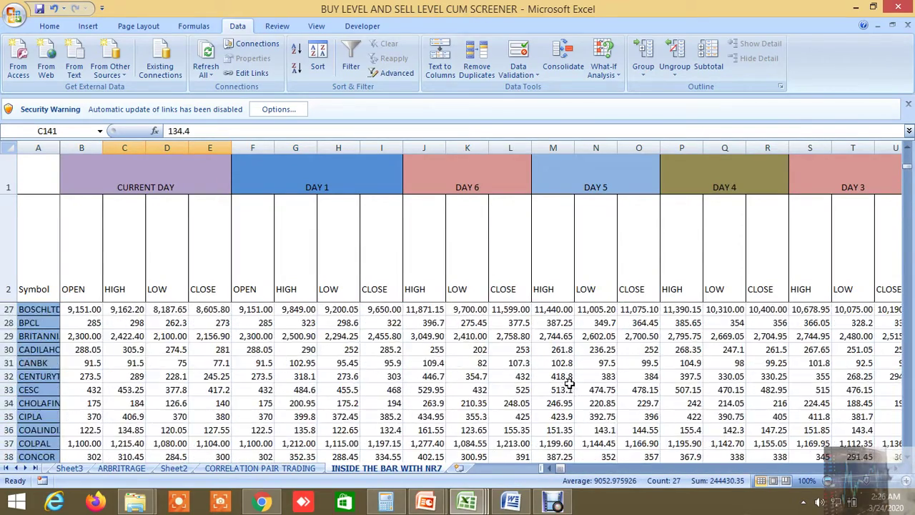
pyautogui.scroll(8, 569, 384)
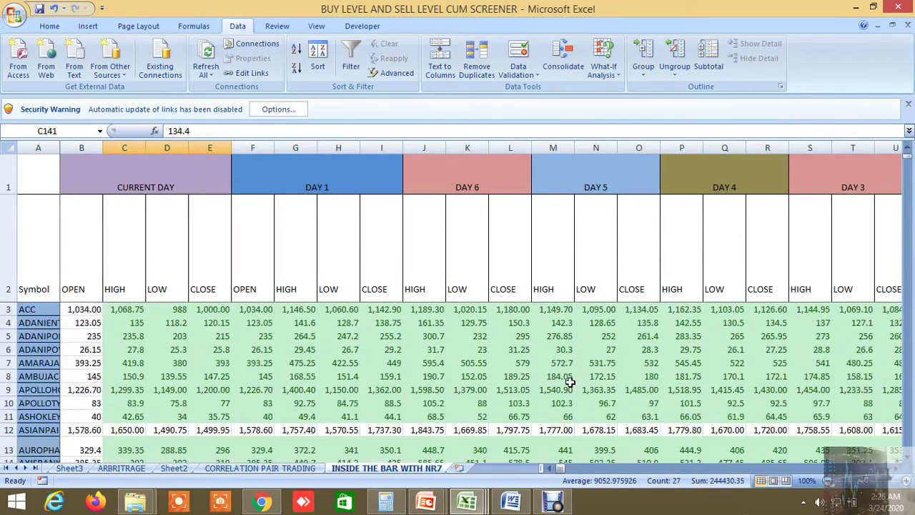
# Examine the INSIDE THE BAR columns for 1 DAY, 2 DAY, NR7 and NR4, including the NR7 formula in cell AA8.
pyautogui.click(894, 469)
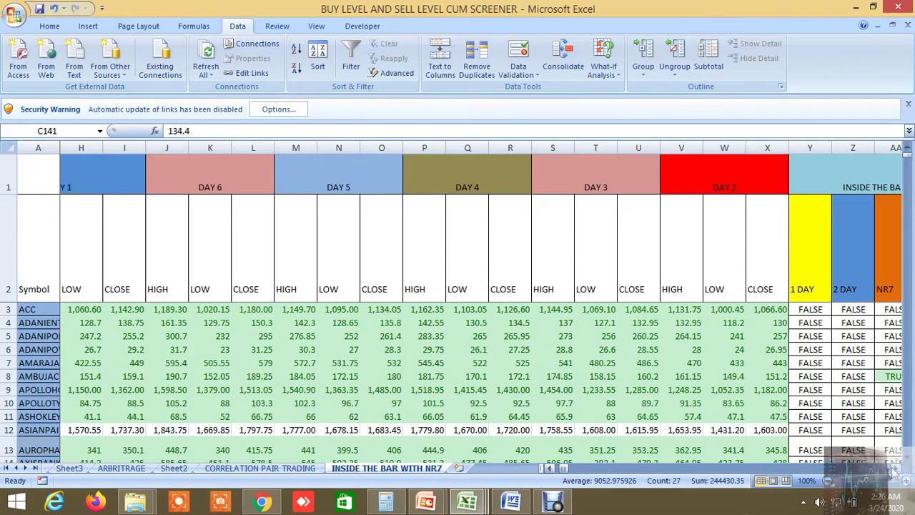
pyautogui.click(894, 469)
pyautogui.rightClick(894, 470)
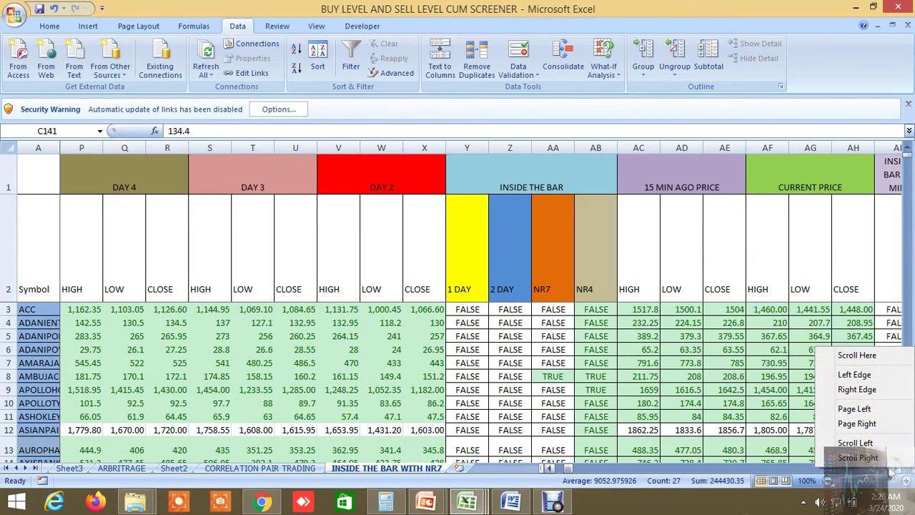
pyautogui.click(730, 417)
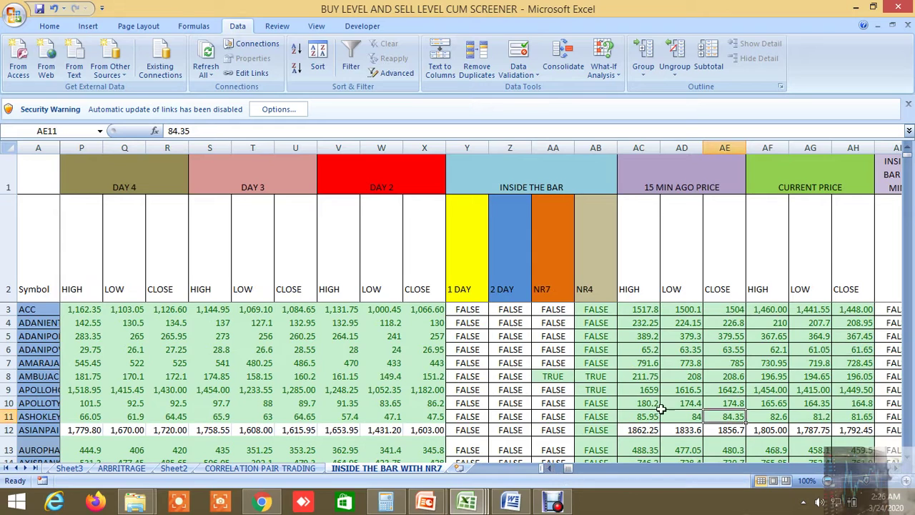
pyautogui.click(558, 376)
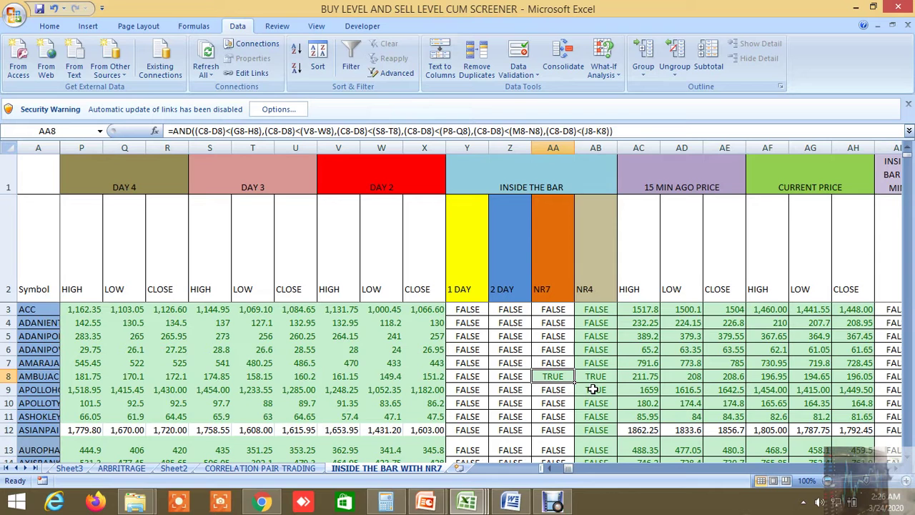
pyautogui.scroll(-2, 592, 389)
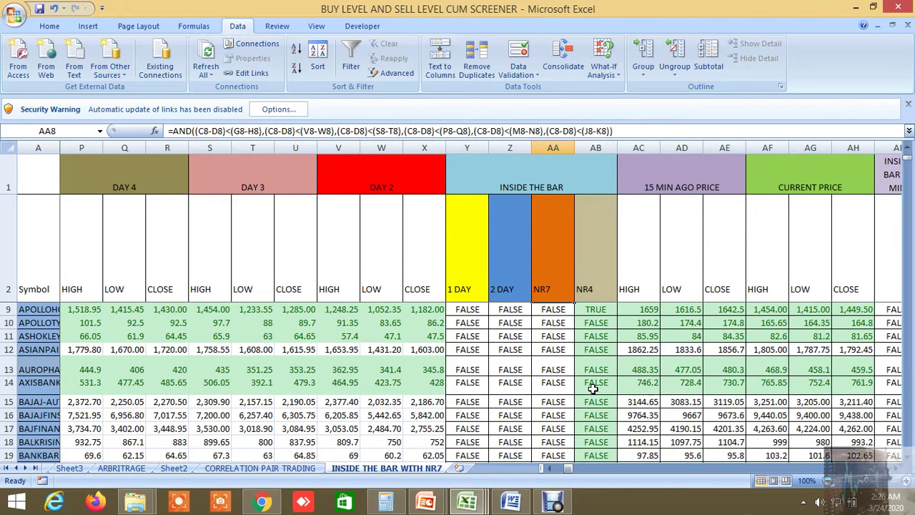
# Inspect the TRUE results and their formulas in the 1 DAY and NR7 columns, from cell Y22 through AA25, AA38, Y42 and Y48.
pyautogui.scroll(-2, 592, 388)
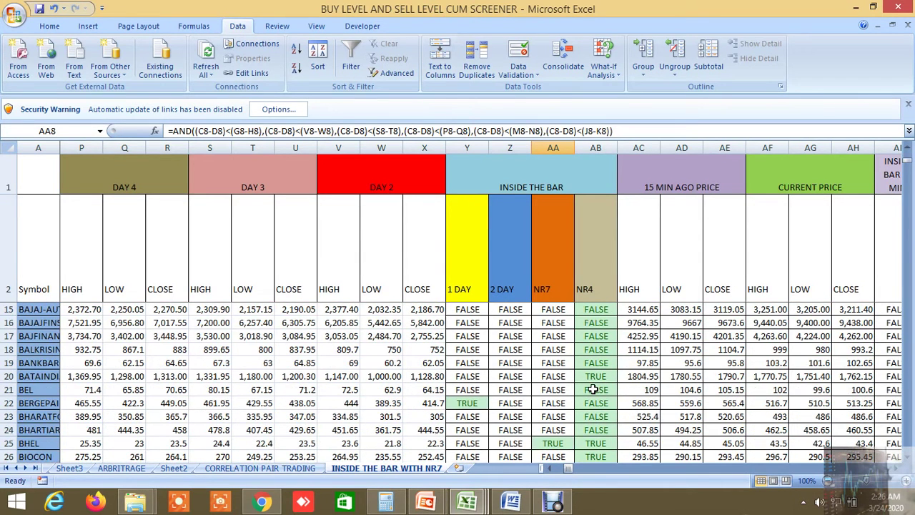
pyautogui.click(465, 403)
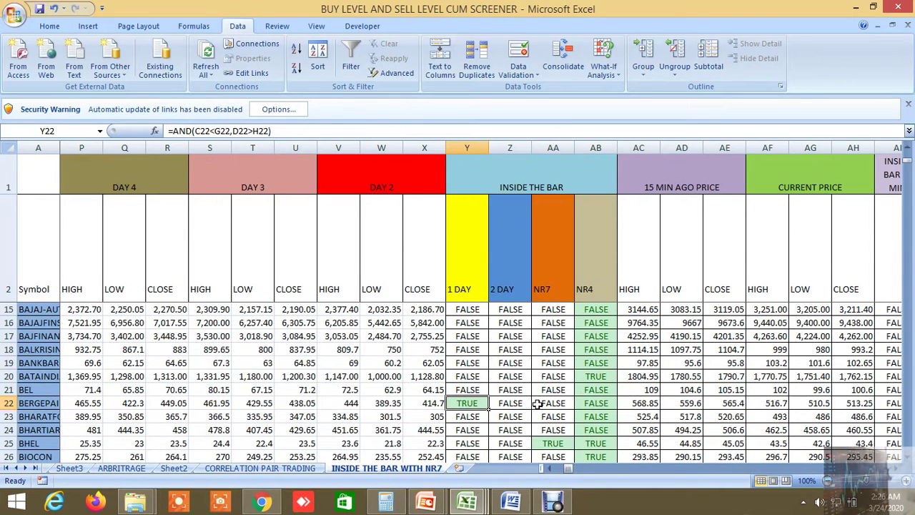
pyautogui.scroll(-2, 537, 404)
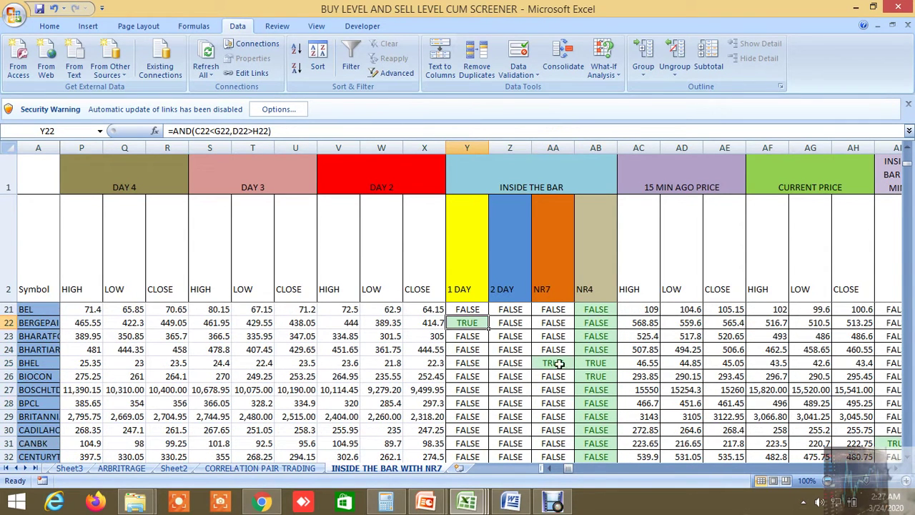
pyautogui.click(557, 363)
pyautogui.scroll(-3, 590, 366)
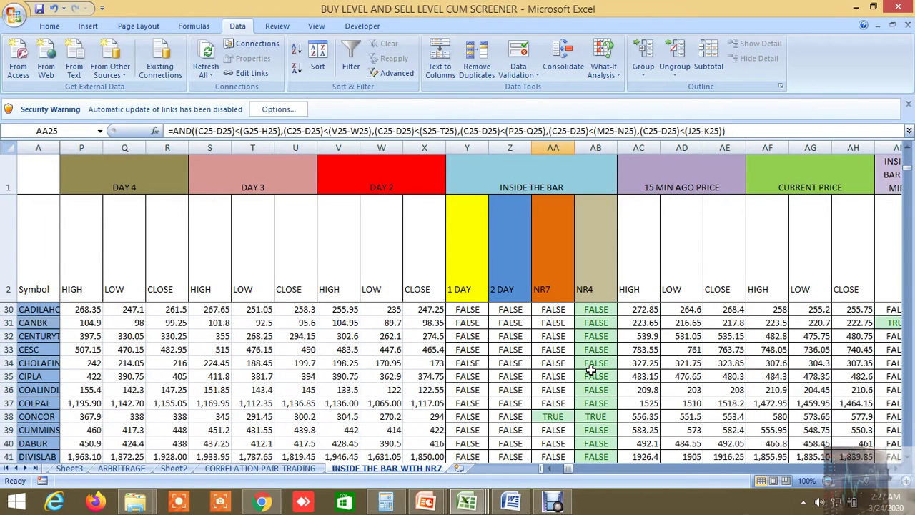
pyautogui.click(563, 417)
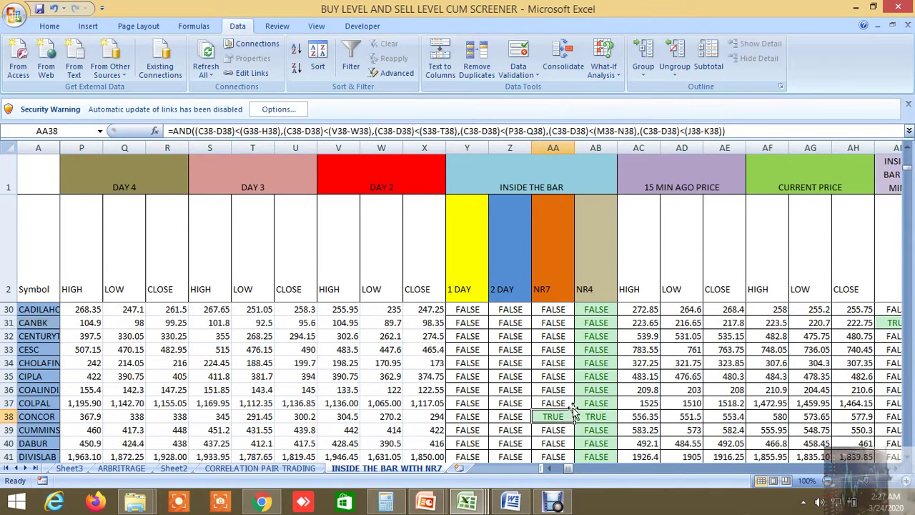
pyautogui.scroll(-3, 590, 406)
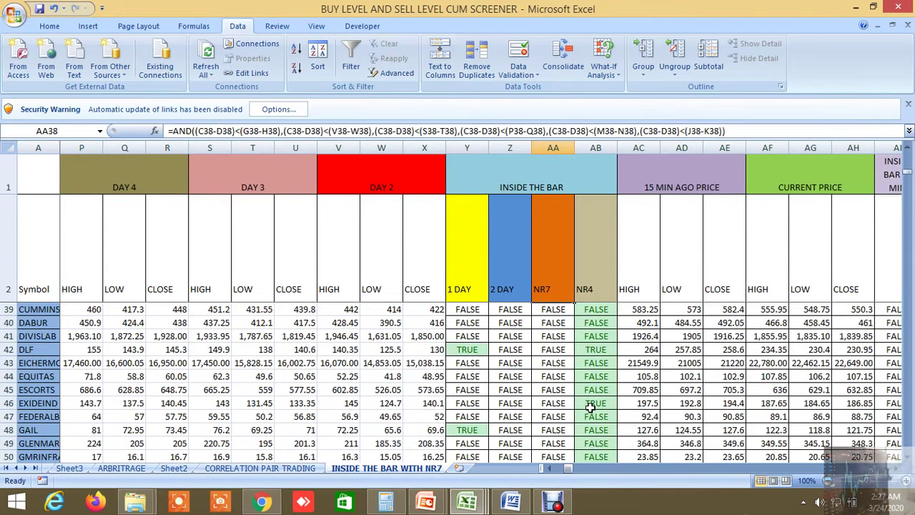
pyautogui.click(478, 352)
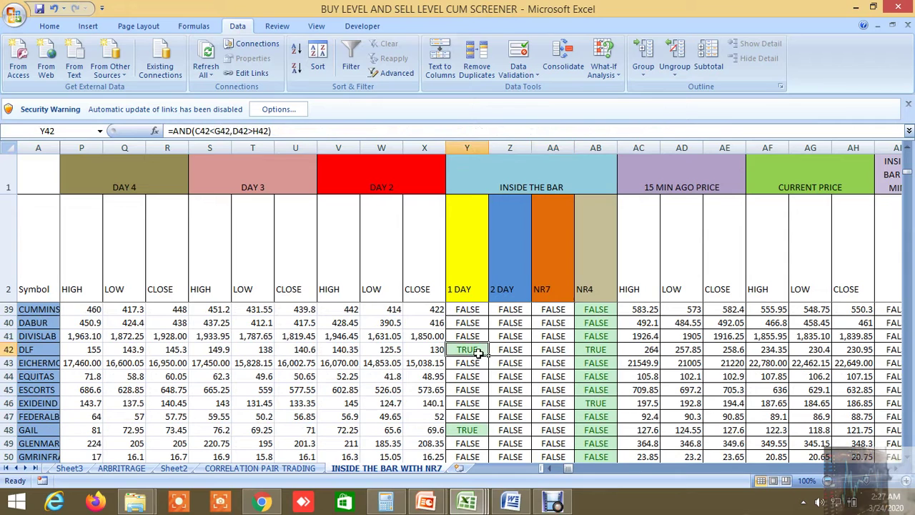
pyautogui.click(466, 428)
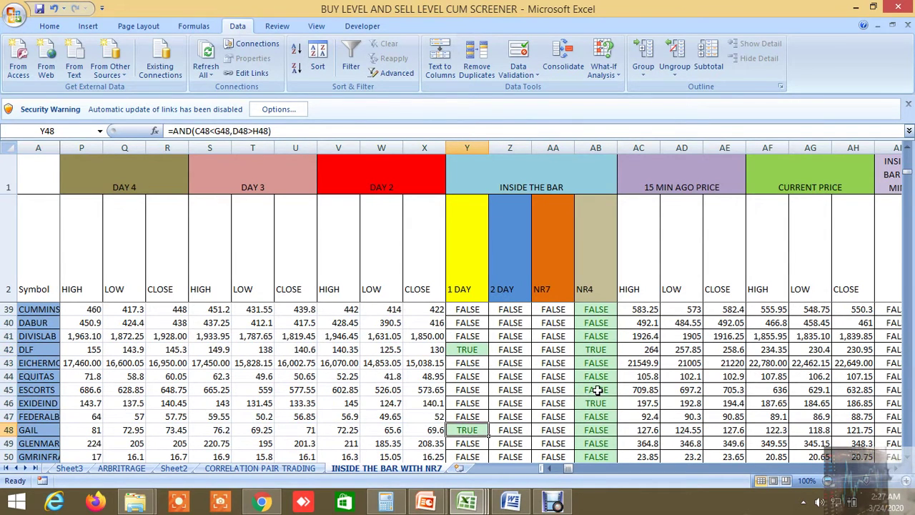
# Examine the three black crows column through its TRUE cells AK11, AK14, AK23 and AK27, including their formulas.
pyautogui.scroll(12, 597, 390)
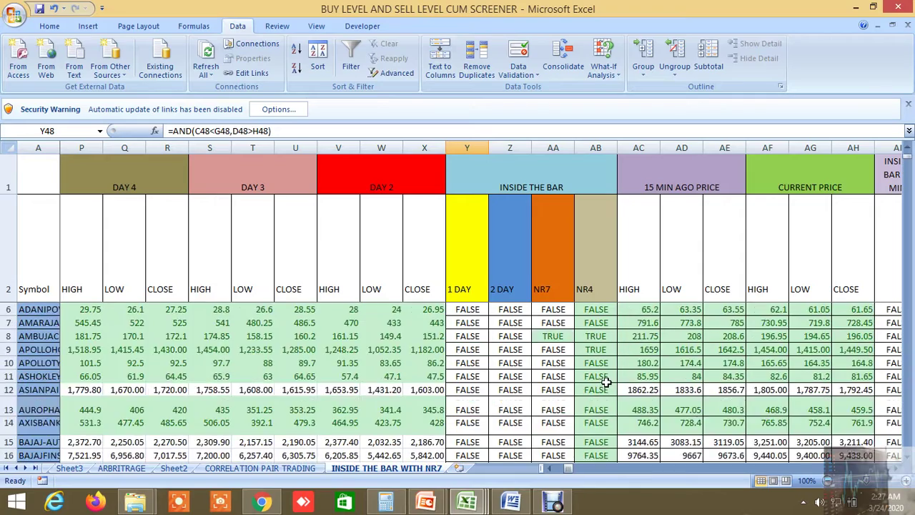
pyautogui.click(895, 468)
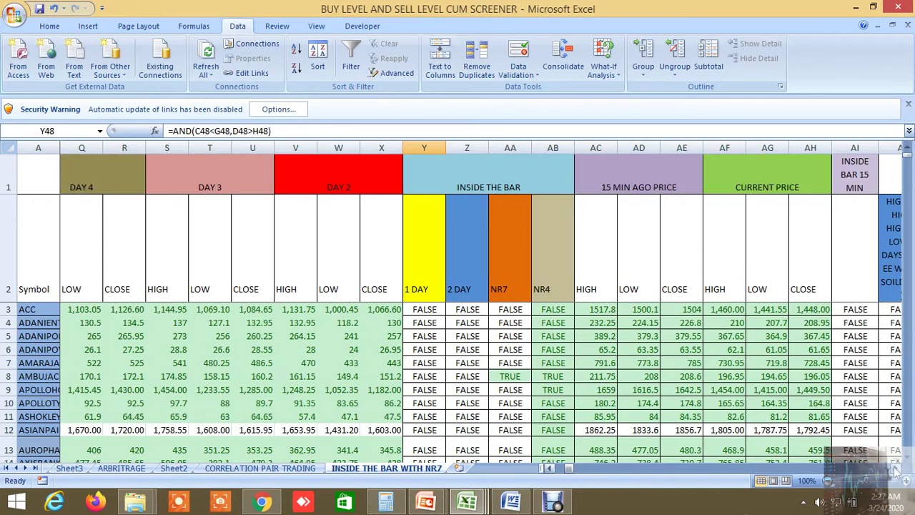
pyautogui.click(896, 469)
pyautogui.click(895, 469)
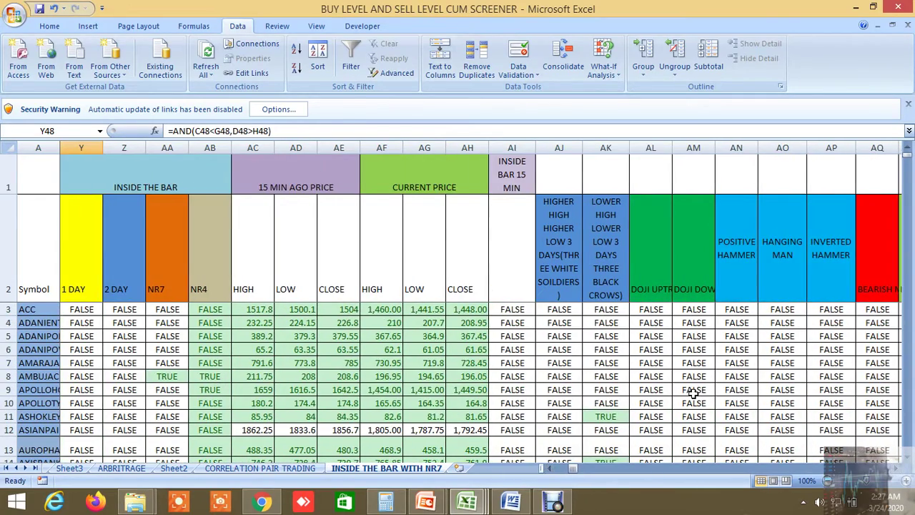
pyautogui.scroll(-1, 692, 391)
pyautogui.scroll(1, 692, 392)
pyautogui.scroll(-2, 691, 386)
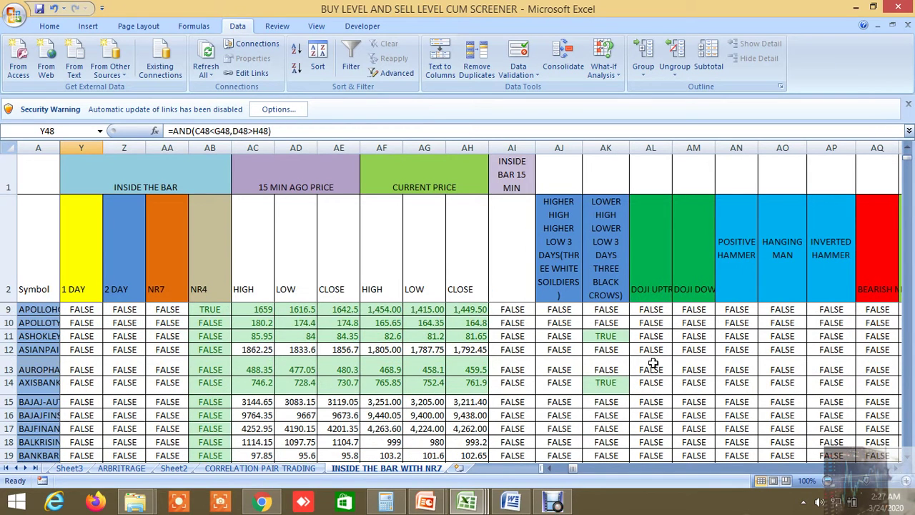
pyautogui.click(613, 336)
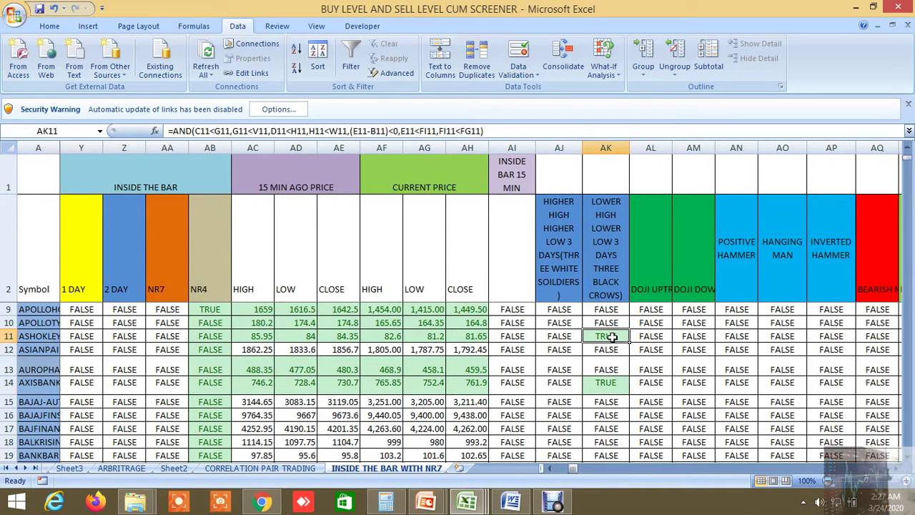
pyautogui.click(613, 384)
pyautogui.scroll(-3, 616, 384)
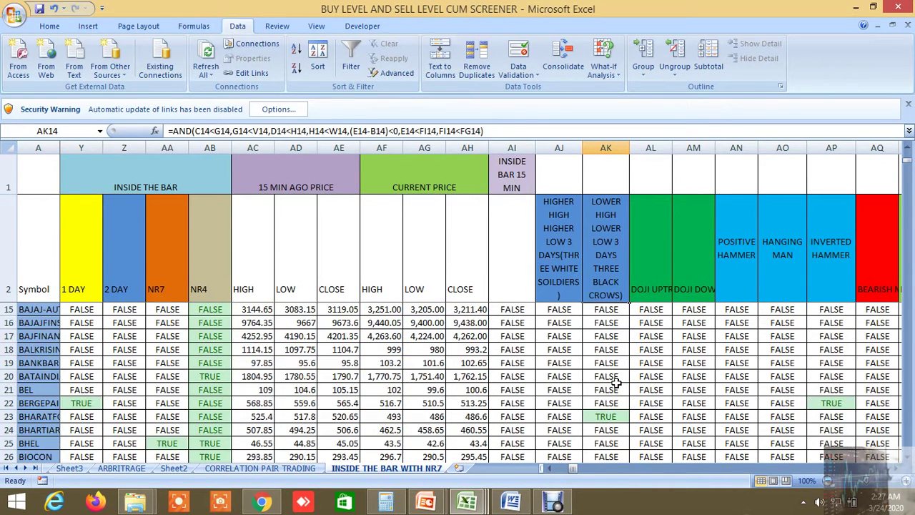
pyautogui.click(619, 378)
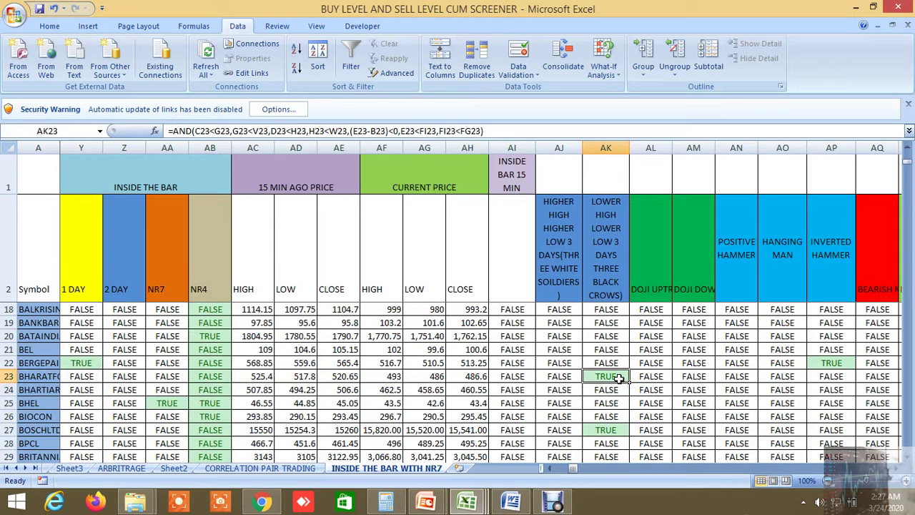
pyautogui.scroll(-1, 619, 377)
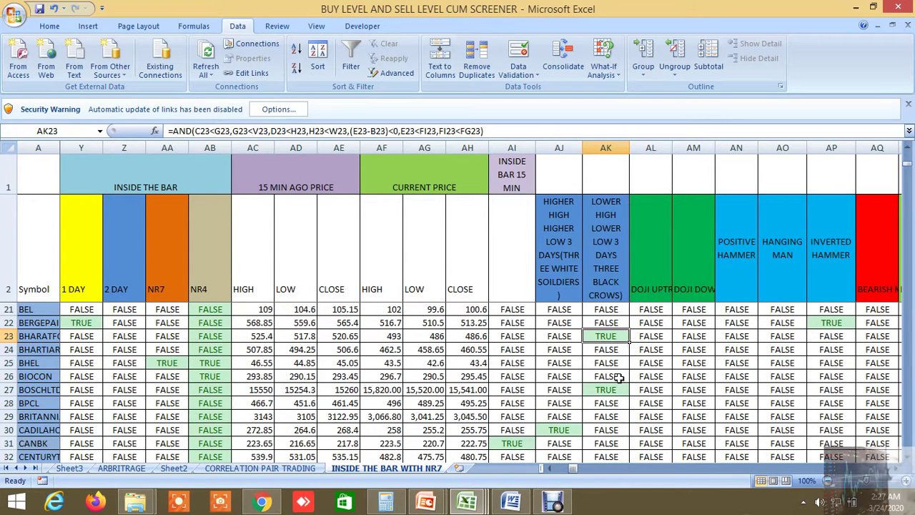
pyautogui.click(612, 391)
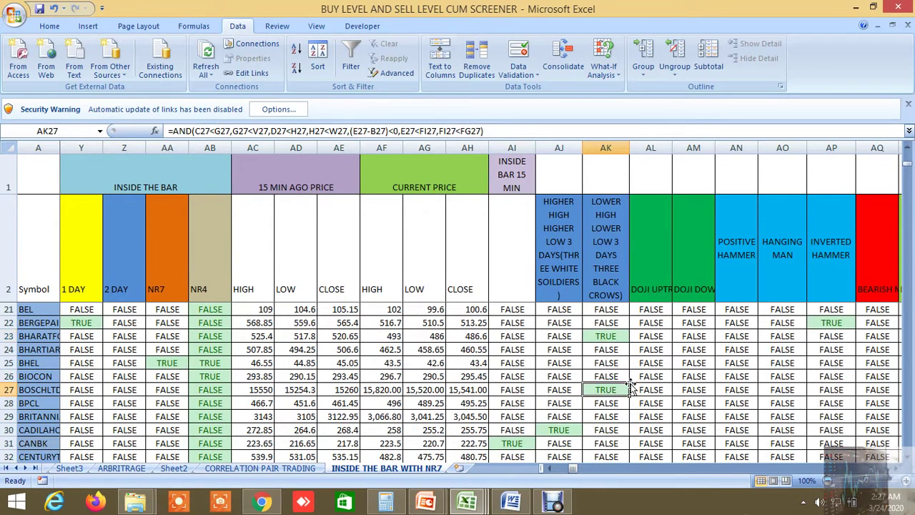
pyautogui.scroll(-2, 658, 383)
# Review the candlestick pattern columns from the first stock rows and inspect the INVERTED HAMMER formula in cell AP22.
pyautogui.scroll(8, 657, 382)
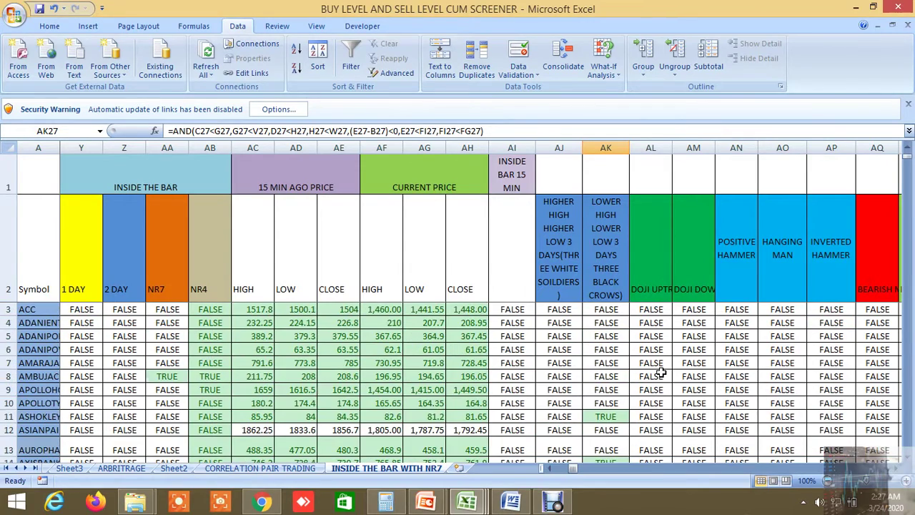
pyautogui.scroll(-1, 679, 373)
pyautogui.scroll(1, 701, 374)
pyautogui.scroll(-1, 844, 366)
pyautogui.scroll(-5, 863, 365)
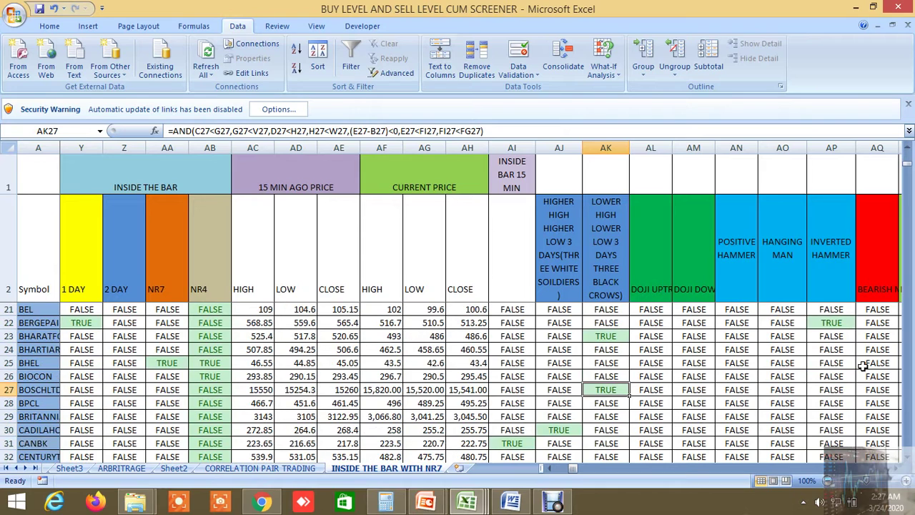
pyautogui.click(833, 324)
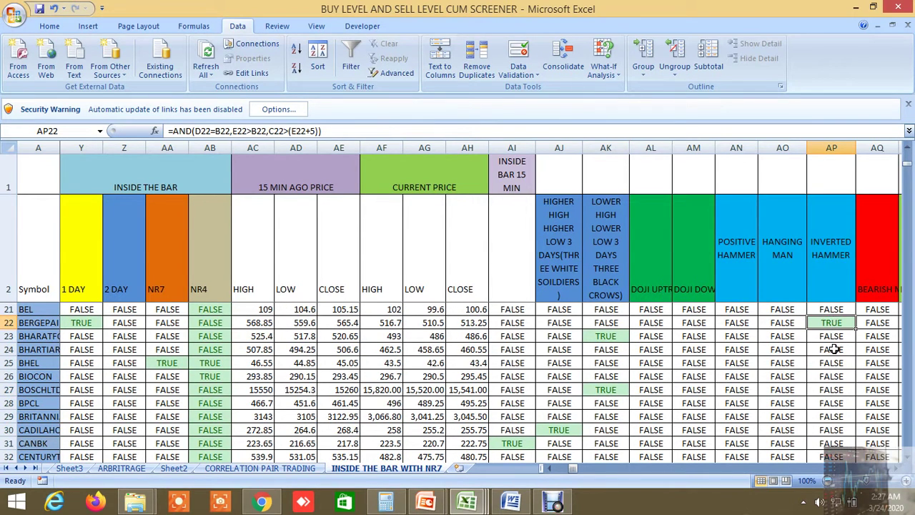
# Switch to the TradingView chart in Chrome and add the NSE stock BERGEPAINT to the watchlist.
pyautogui.click(275, 503)
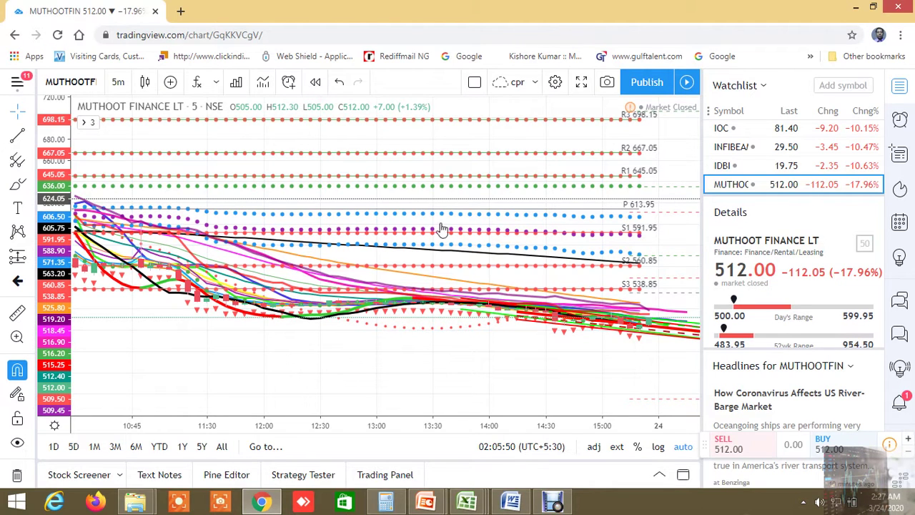
pyautogui.click(845, 86)
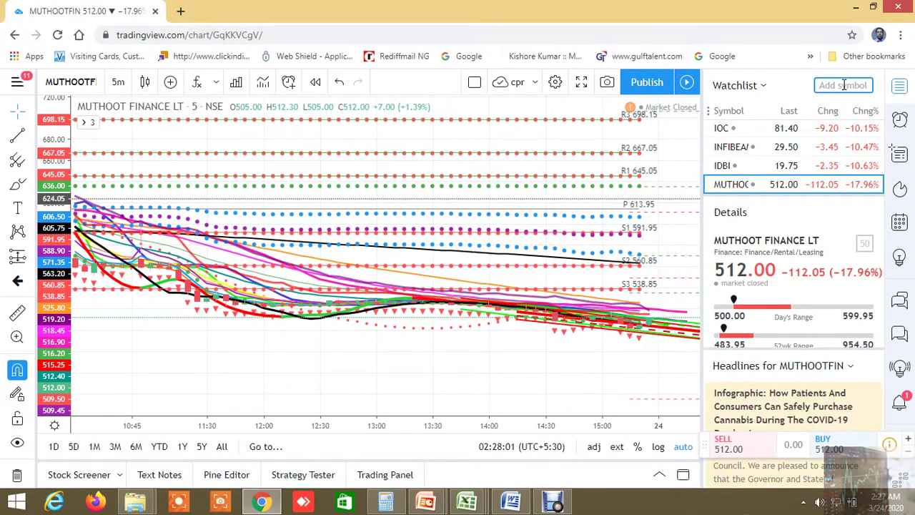
pyautogui.write('BERGERP')
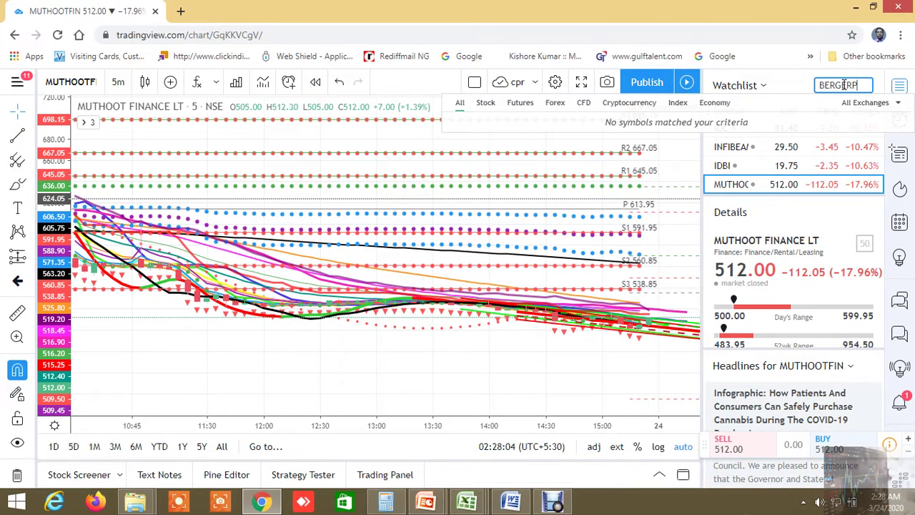
pyautogui.press('BackSpace')
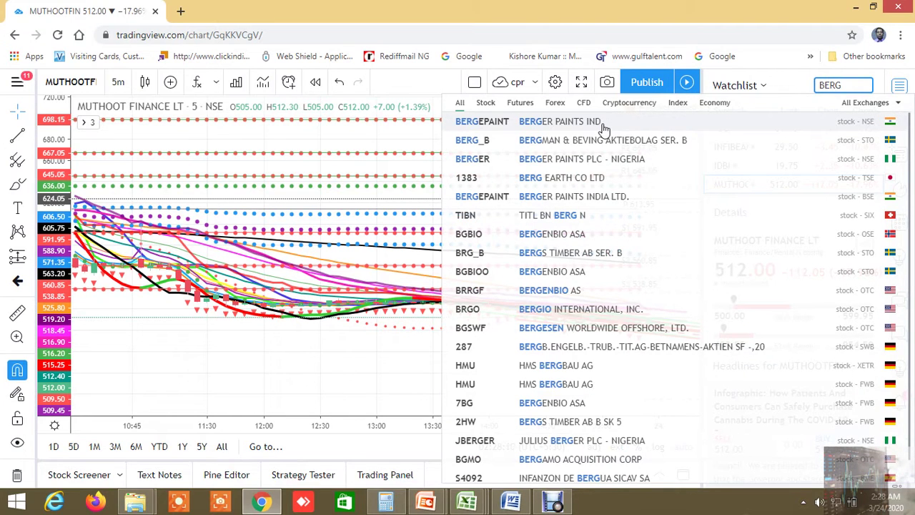
pyautogui.click(603, 126)
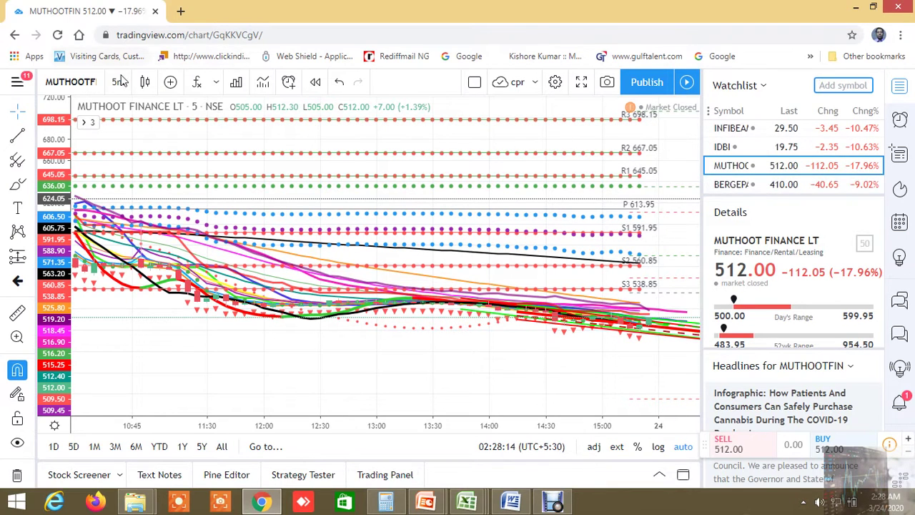
# Set the MUTHOOTFIN chart's interval to 1 day.
pyautogui.click(119, 84)
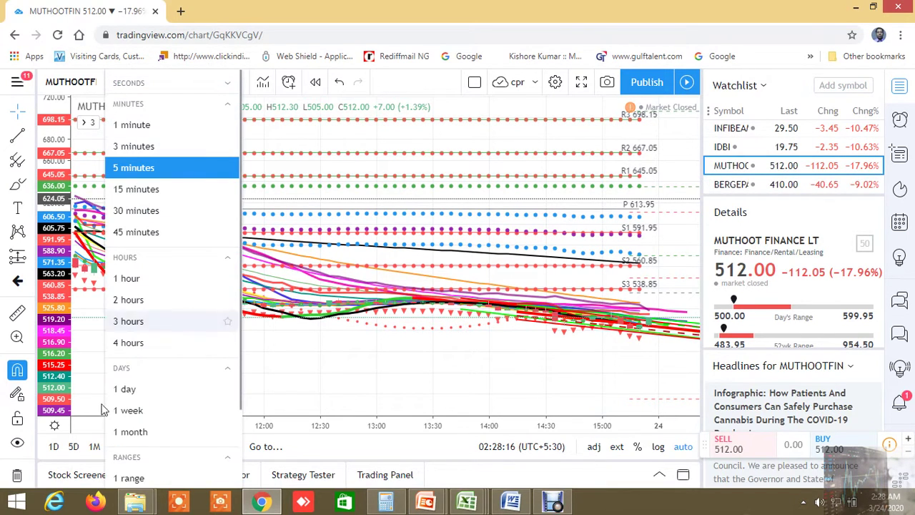
pyautogui.click(133, 392)
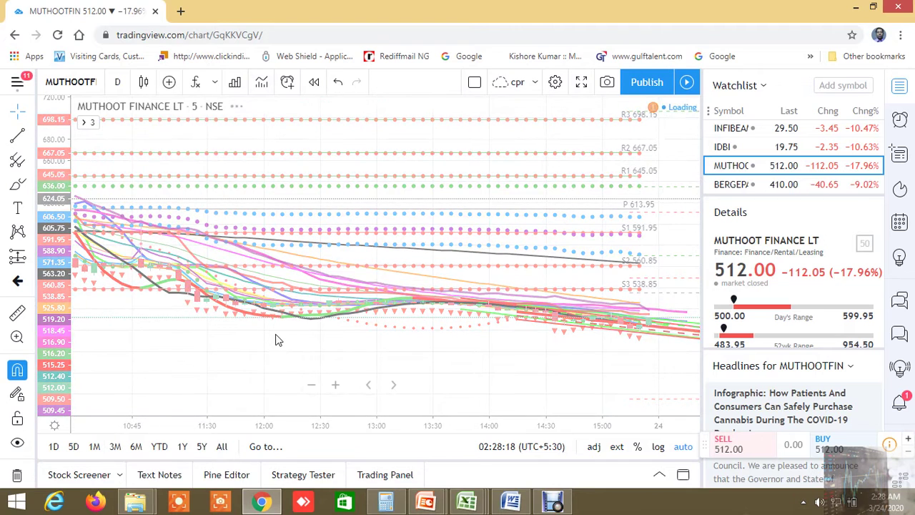
pyautogui.click(117, 81)
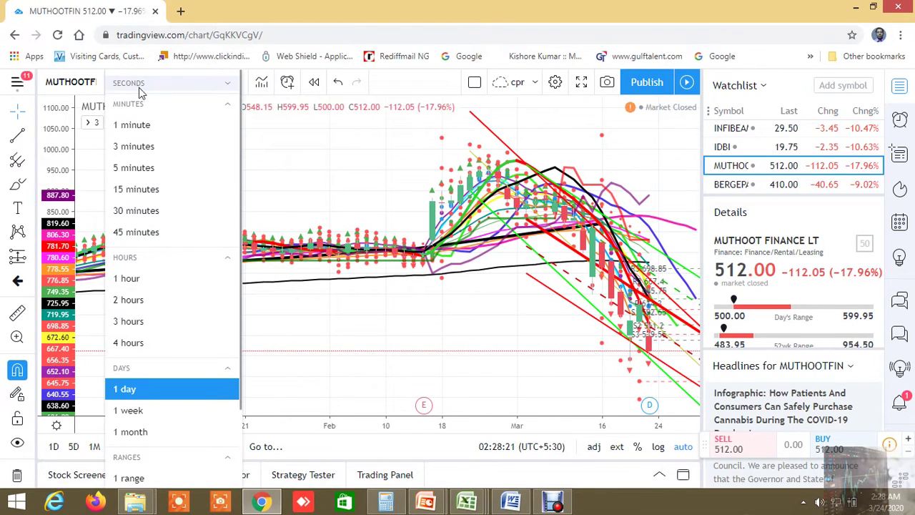
pyautogui.click(315, 153)
pyautogui.click(144, 82)
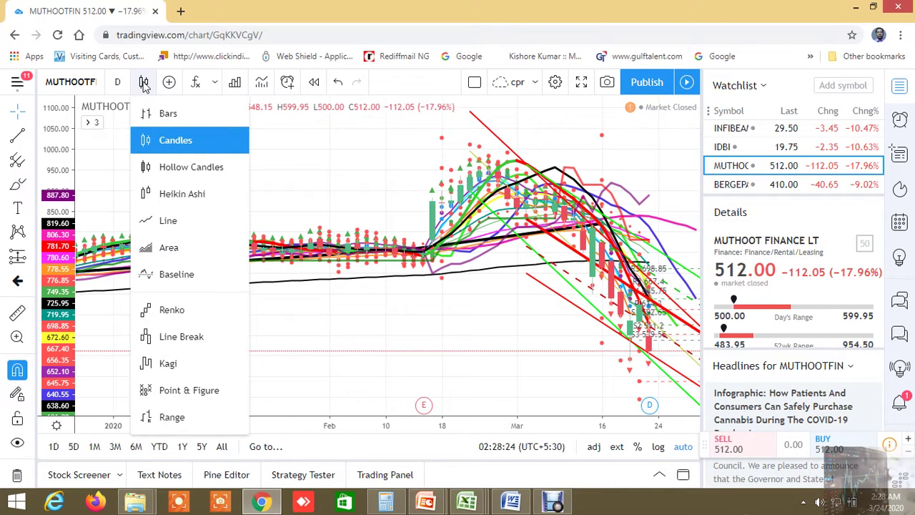
pyautogui.click(446, 302)
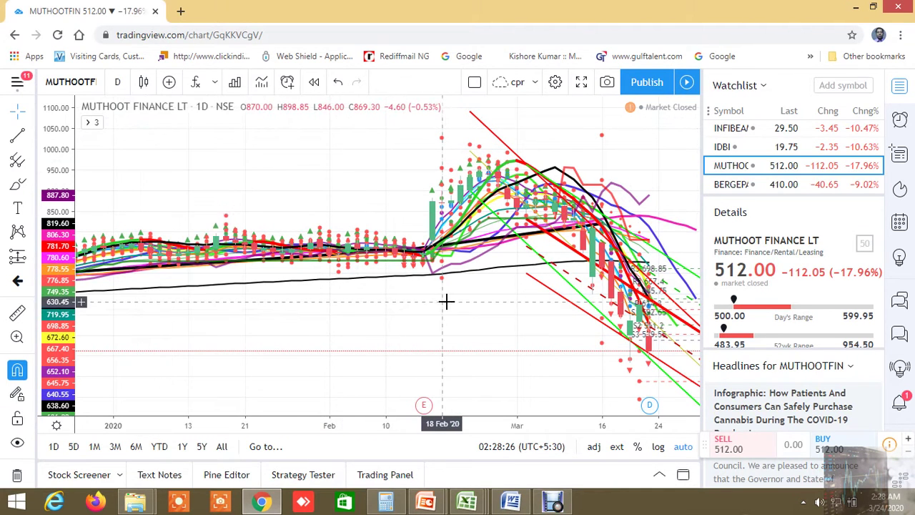
# Examine the latest March candles on the daily TradingView chart, checking back against the inverted hammer row in the BUY LEVEL AND SELL LEVEL CUM SCREENER workbook.
pyautogui.scroll(5, 429, 292)
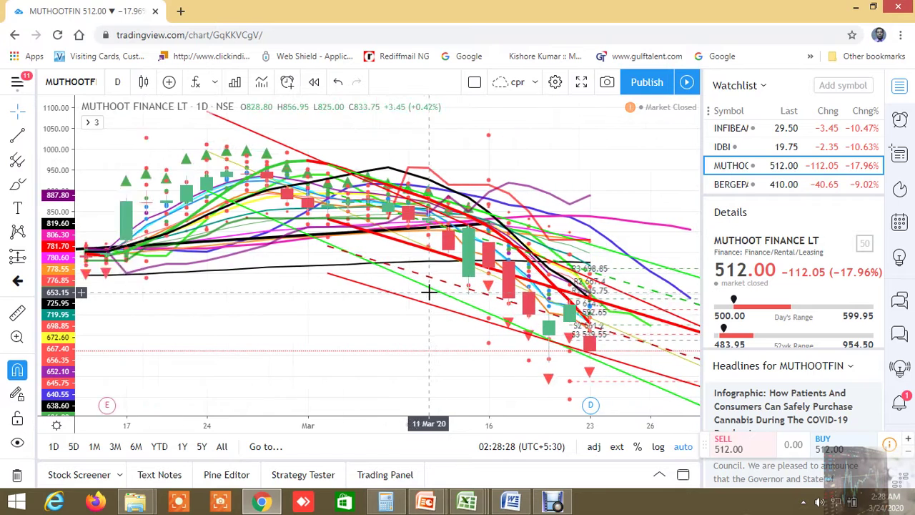
pyautogui.scroll(1, 428, 292)
pyautogui.scroll(1, 429, 291)
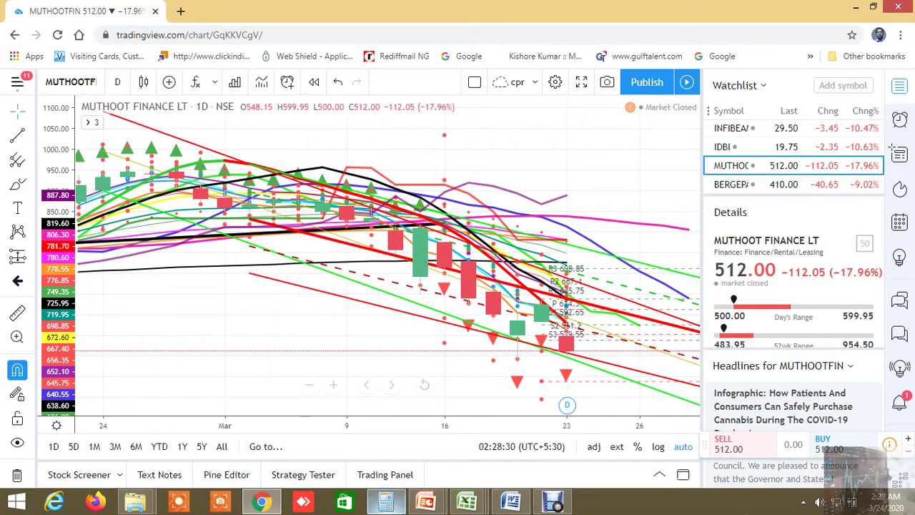
pyautogui.moveTo(477, 505)
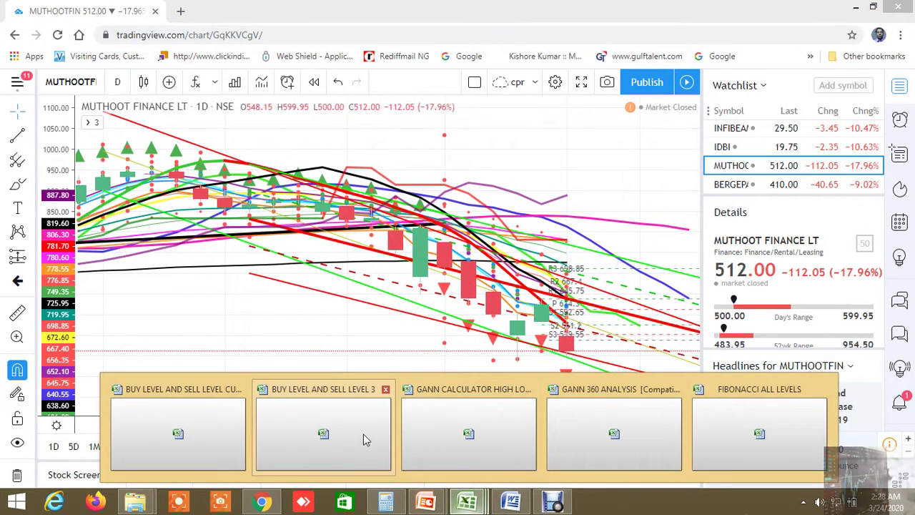
pyautogui.click(212, 423)
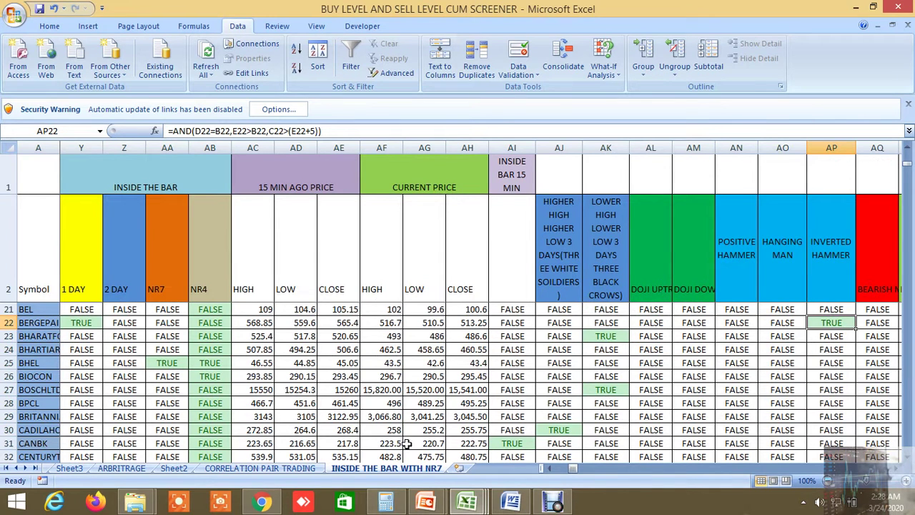
pyautogui.click(262, 502)
pyautogui.scroll(3, 391, 386)
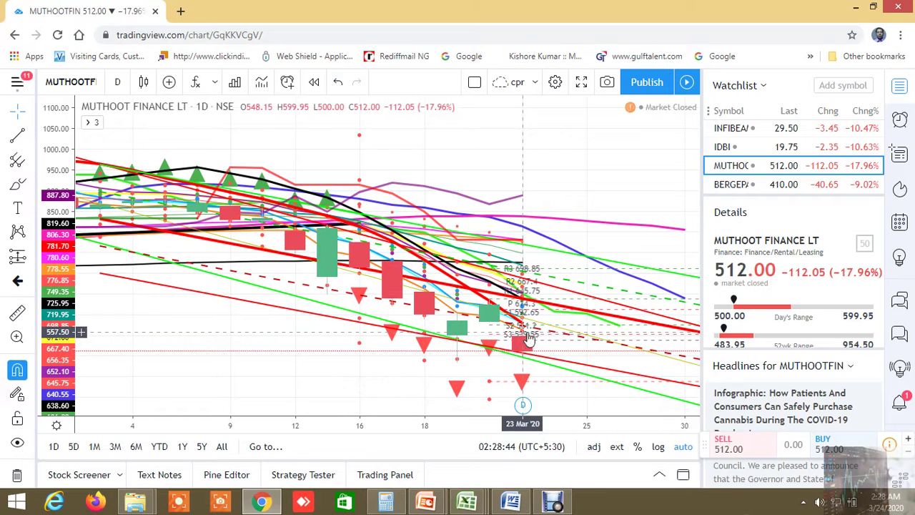
# Stretch the MUTHOOTFIN chart's time and price scales and view its appearance settings without changing them.
pyautogui.scroll(1, 495, 327)
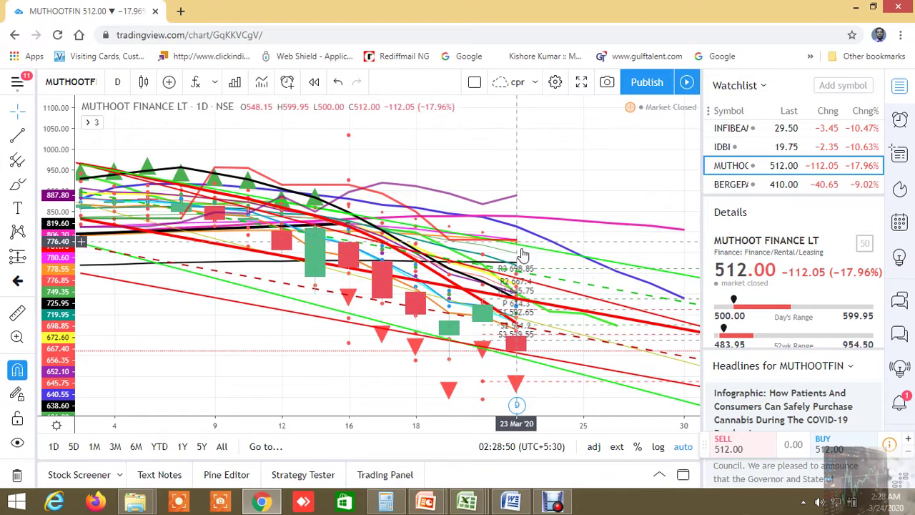
pyautogui.moveTo(69, 300); pyautogui.dragTo(70, 231)
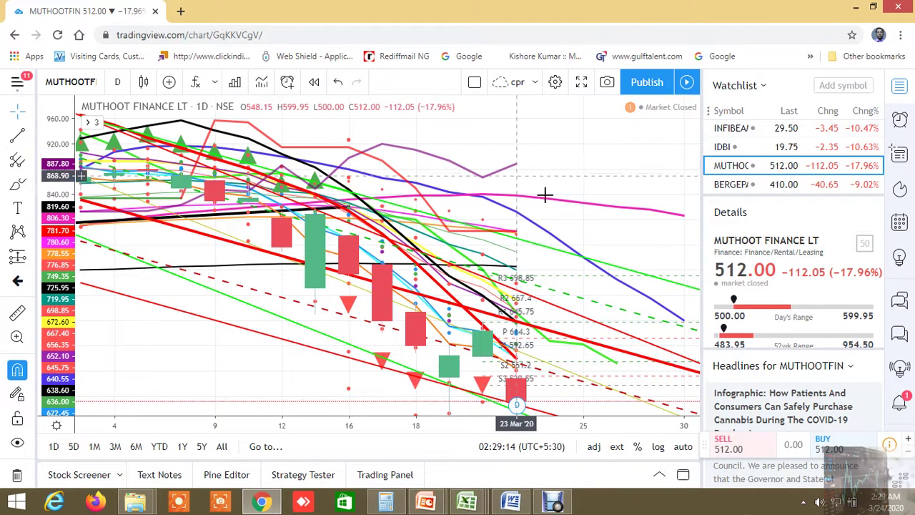
pyautogui.click(555, 83)
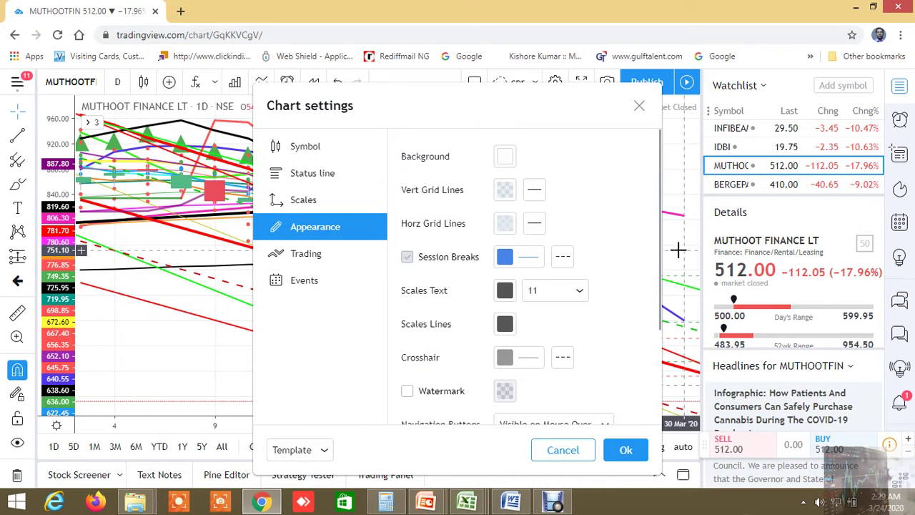
pyautogui.click(564, 450)
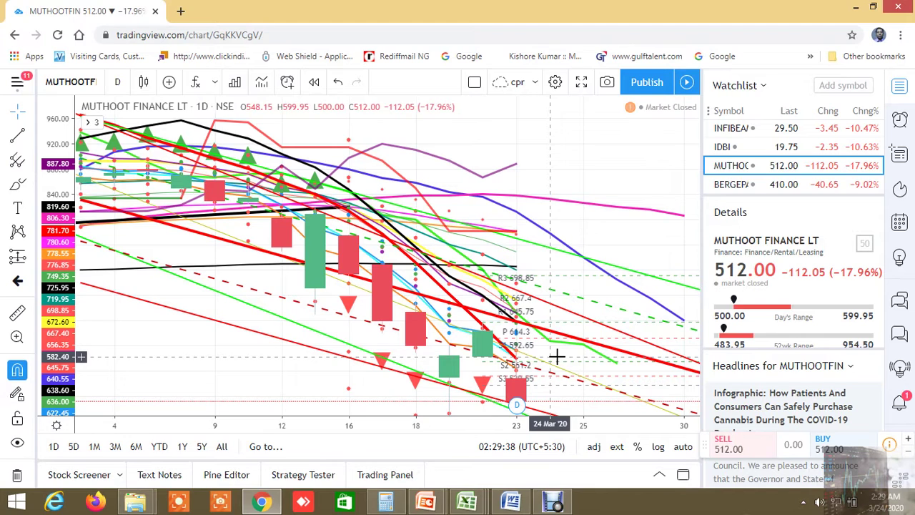
# Add the NSE stock PIDILITIND to the watchlist and open its chart.
pyautogui.click(828, 86)
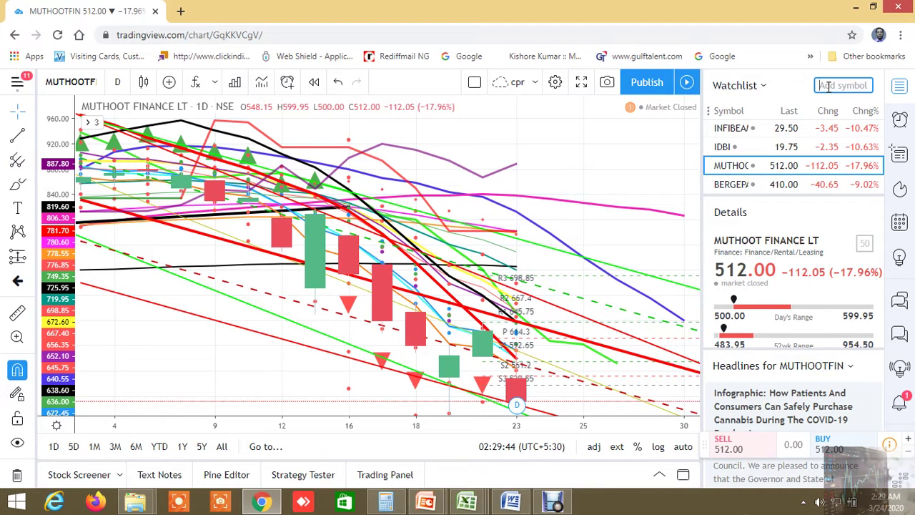
pyautogui.write('P')
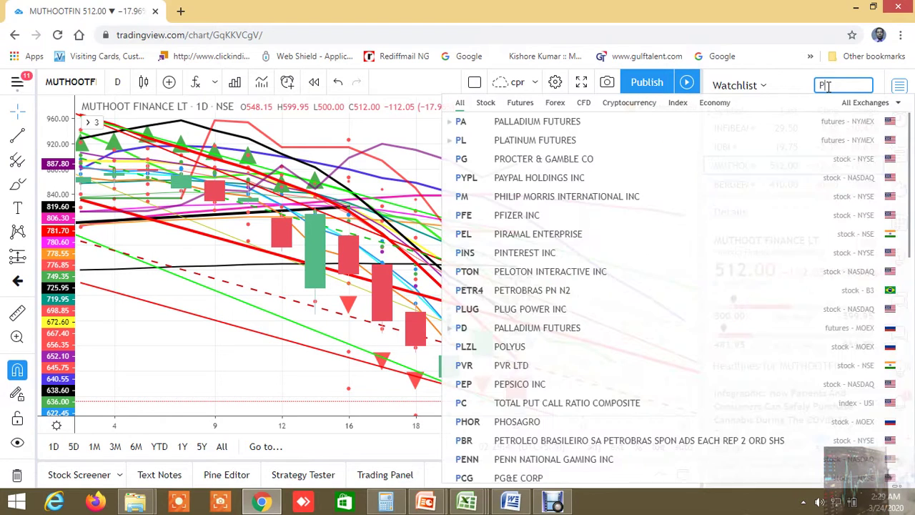
pyautogui.write('I')
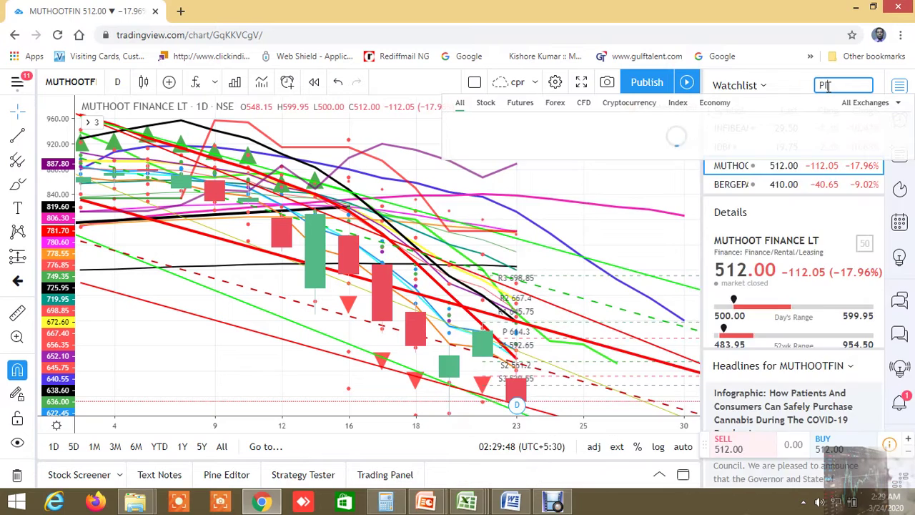
pyautogui.write('DI')
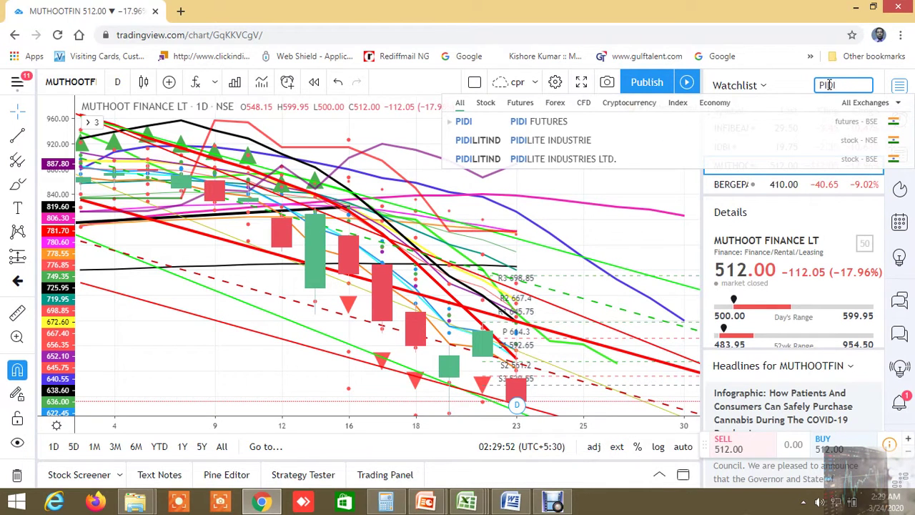
pyautogui.click(560, 147)
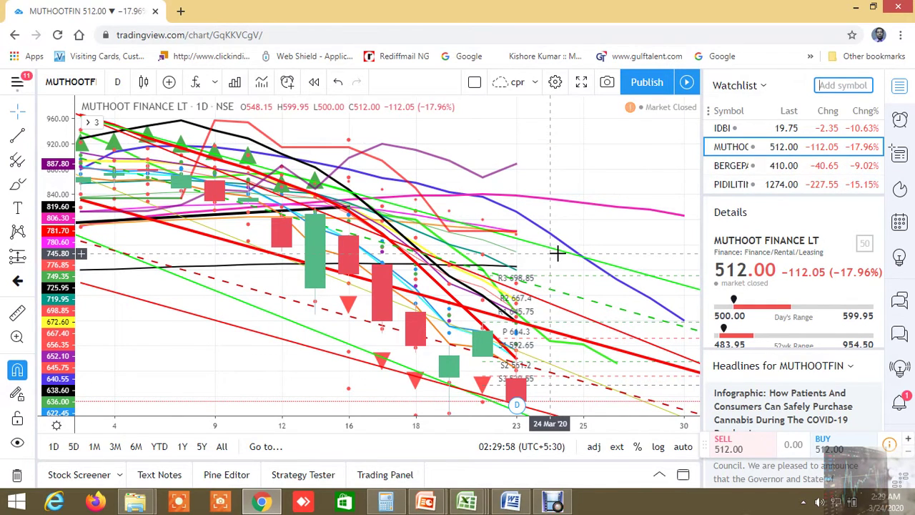
pyautogui.click(744, 187)
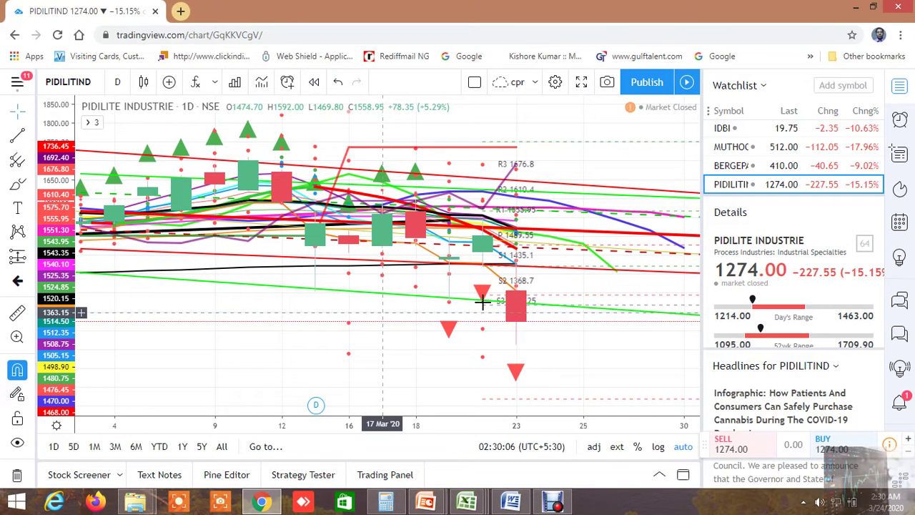
# Replace the Smart Indicator 28 - Swing Pivots indicator on the PIDILITIND chart with the built-in Moving Average.
pyautogui.click(95, 123)
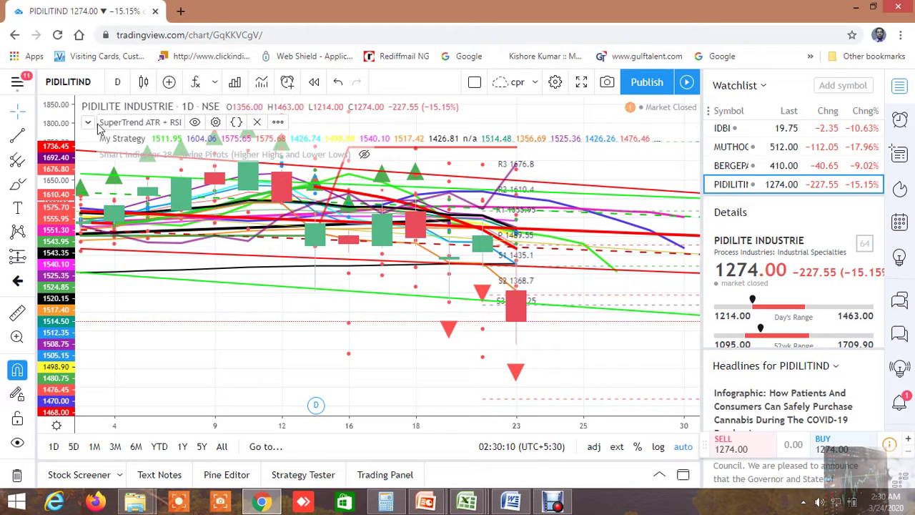
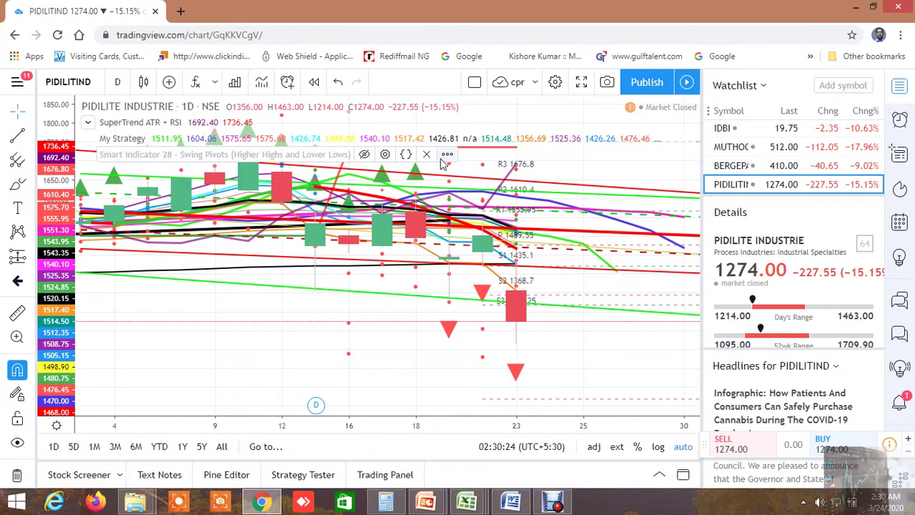
pyautogui.click(427, 154)
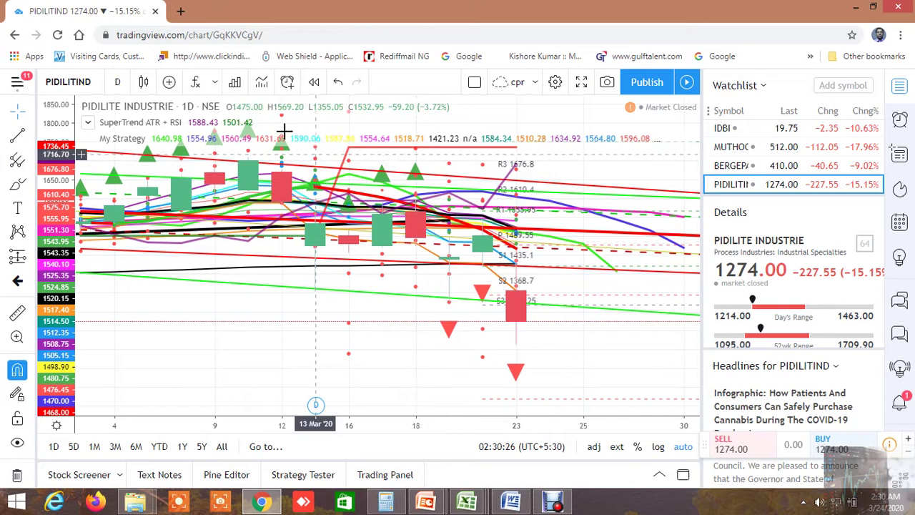
pyautogui.click(198, 82)
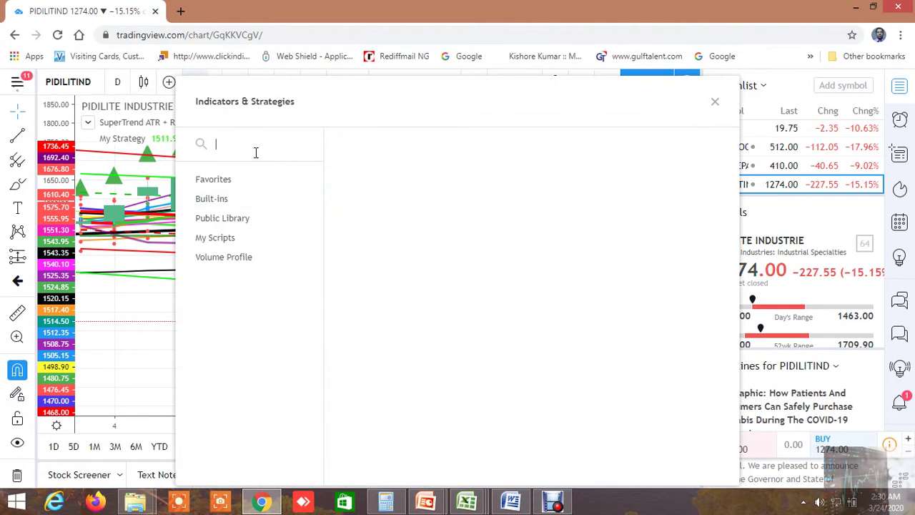
pyautogui.write('moving')
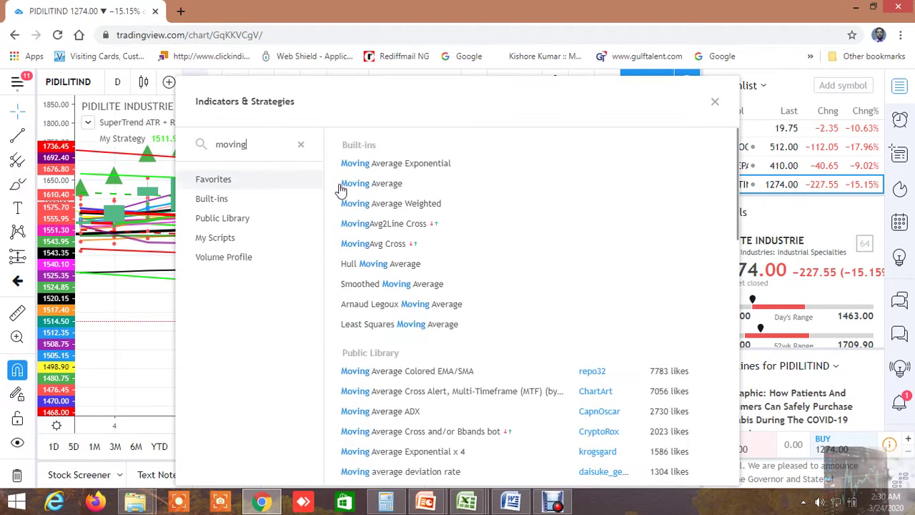
pyautogui.click(397, 190)
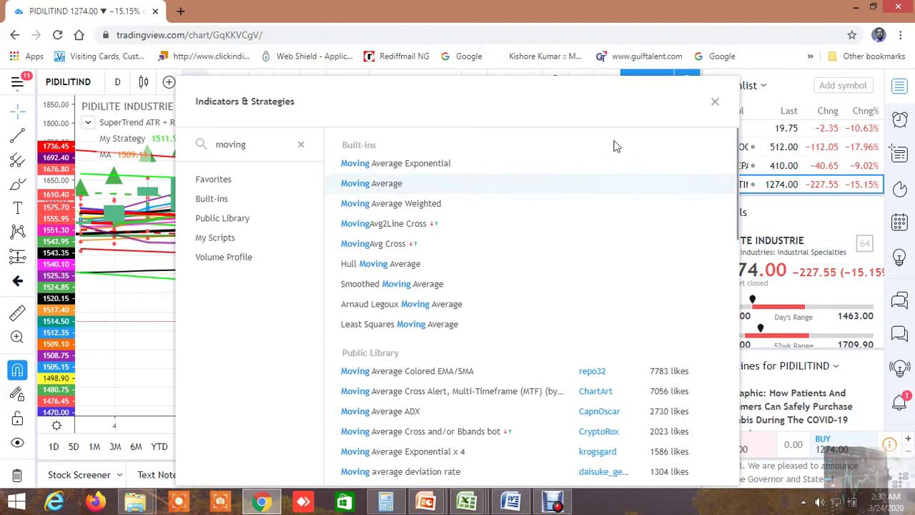
pyautogui.click(715, 102)
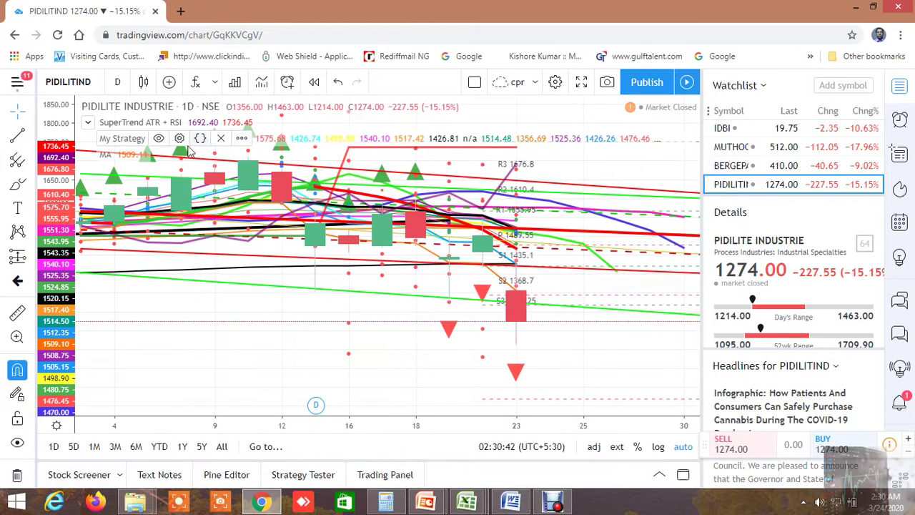
# Set the length of the Moving Average indicator to 100.
pyautogui.click(146, 154)
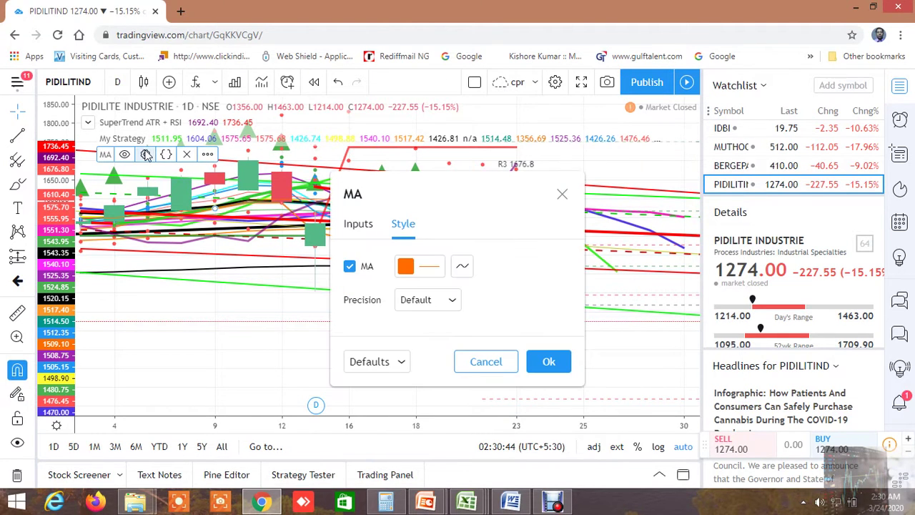
pyautogui.click(359, 224)
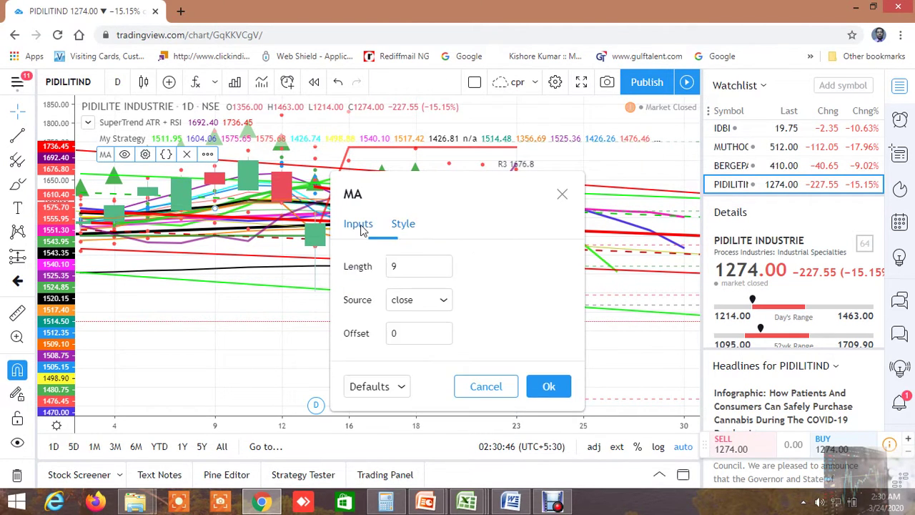
pyautogui.click(406, 266)
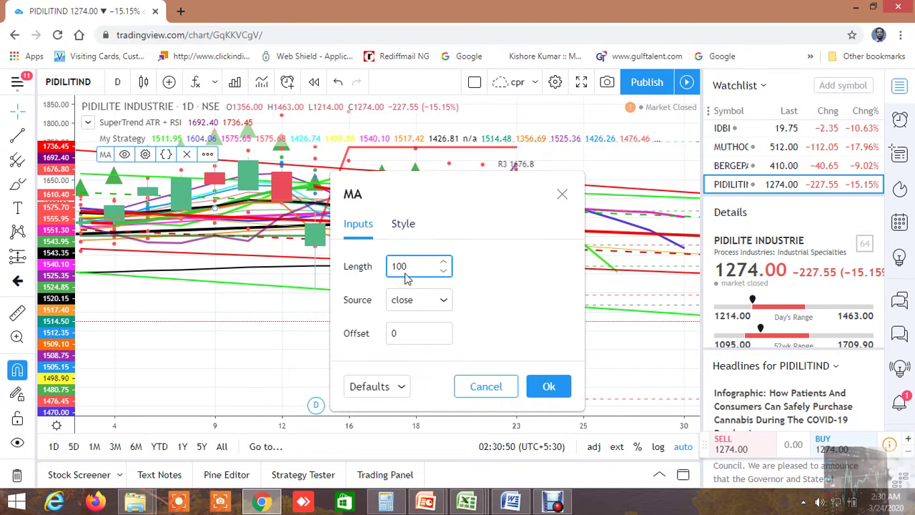
pyautogui.write('100')
pyautogui.click(558, 390)
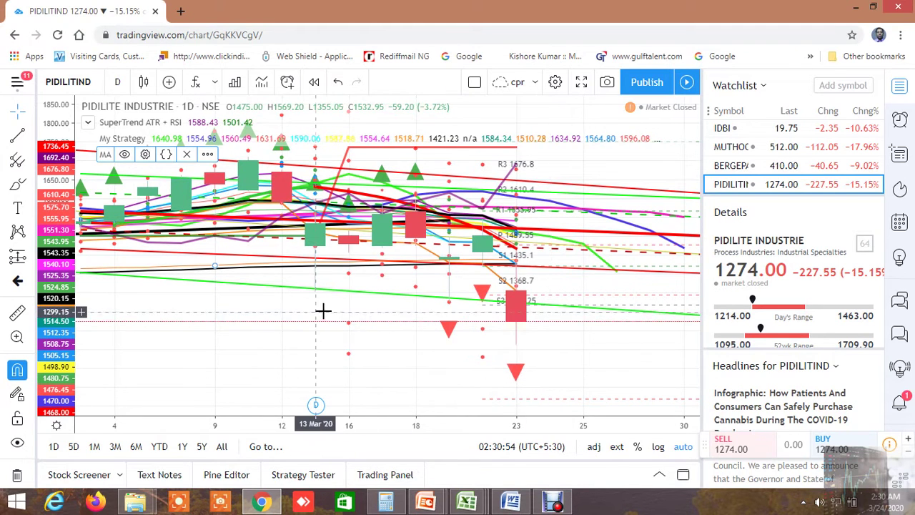
# Hide the SuperTrend ATR + RSI and My Strategy indicators, leaving the candles and the moving average on the chart.
pyautogui.moveTo(163, 127)
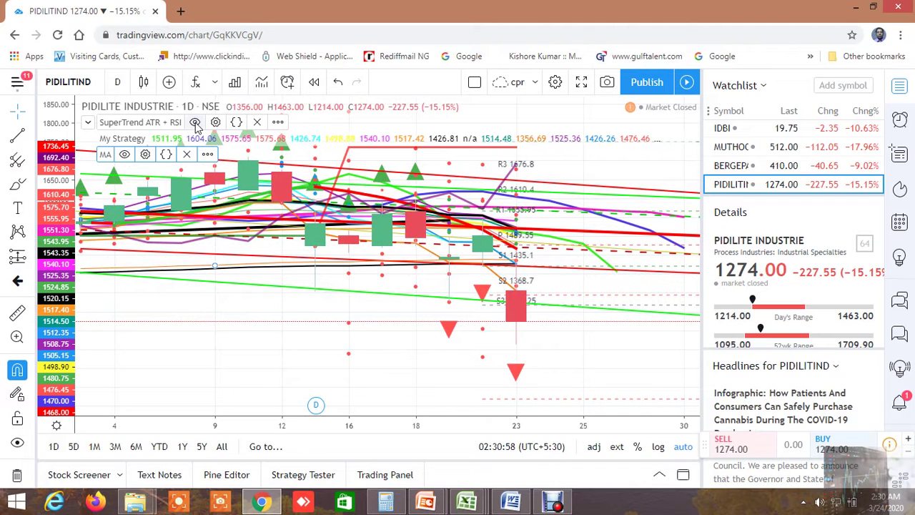
pyautogui.click(195, 123)
pyautogui.click(159, 138)
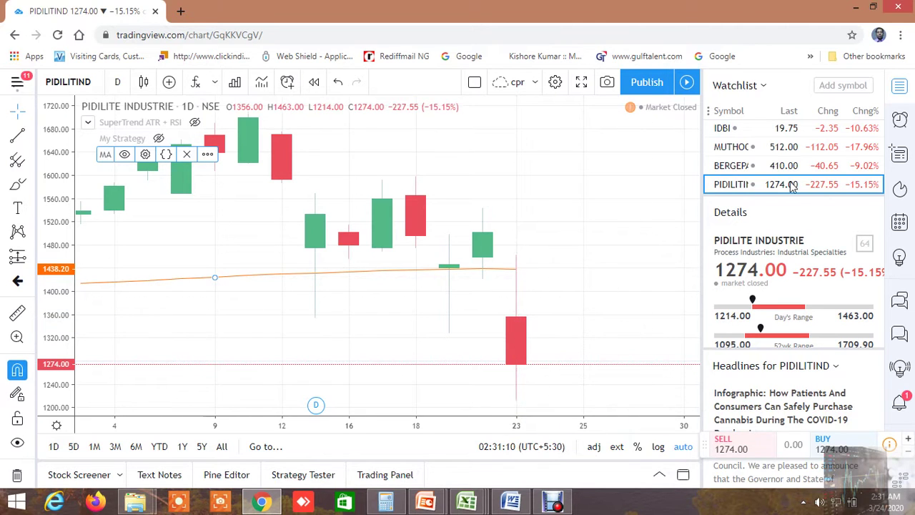
pyautogui.scroll(1, 758, 184)
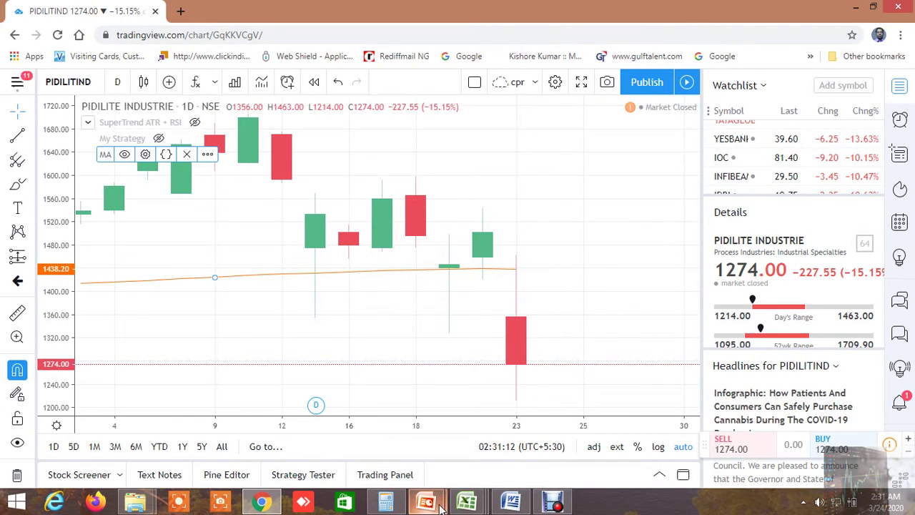
# Switch to the BUY LEVEL AND SELL LEVEL CUM SCREENER workbook in Excel and inspect the formulas in cells AK23 and Y22.
pyautogui.click(478, 505)
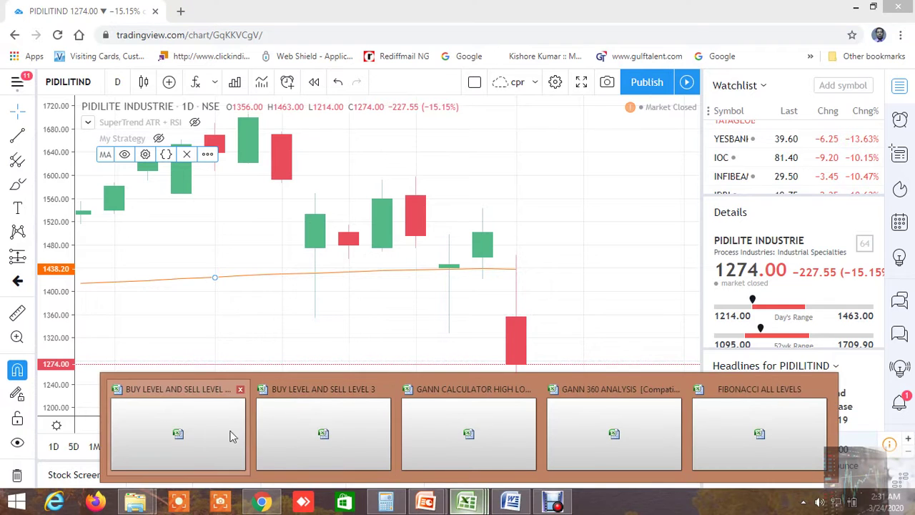
pyautogui.click(233, 434)
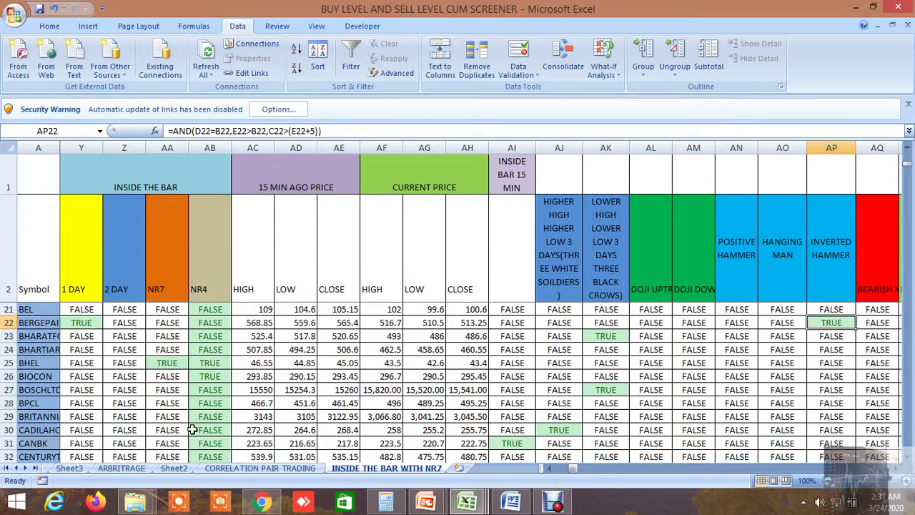
pyautogui.click(609, 335)
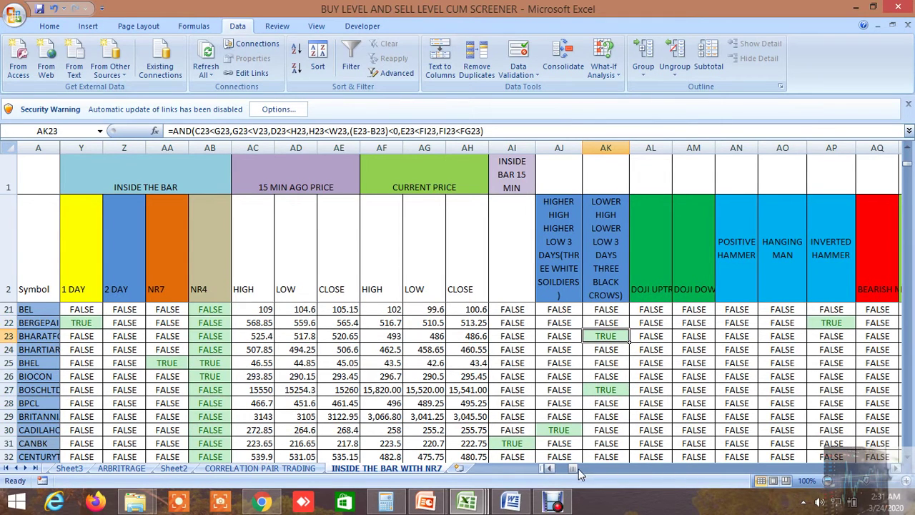
pyautogui.moveTo(574, 472); pyautogui.dragTo(566, 472)
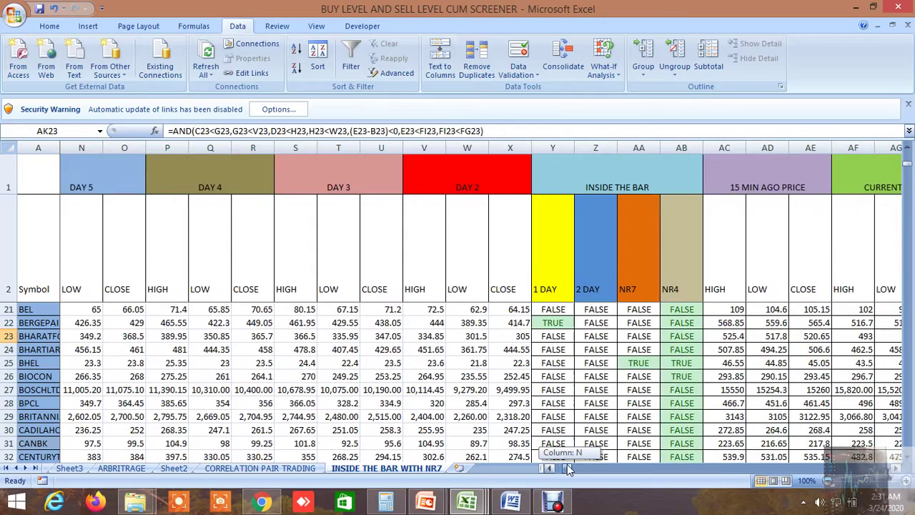
pyautogui.scroll(6, 585, 355)
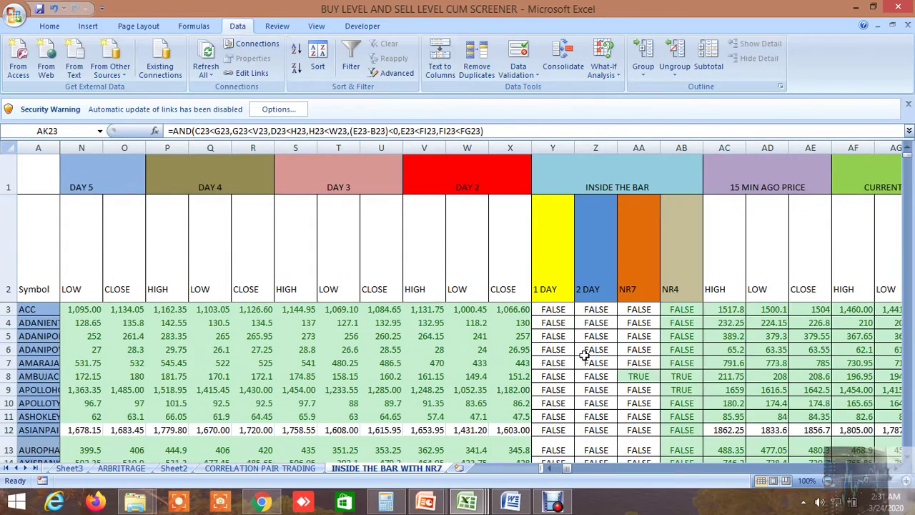
pyautogui.scroll(-4, 585, 355)
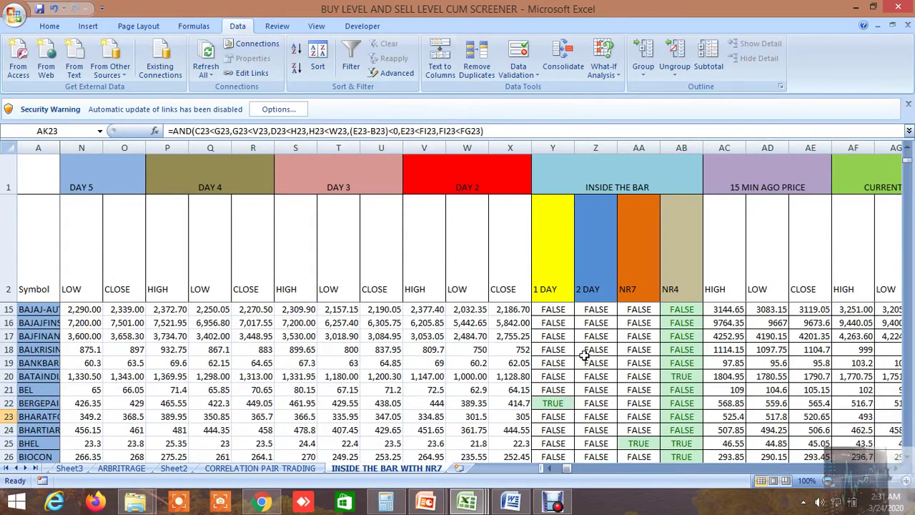
pyautogui.click(562, 405)
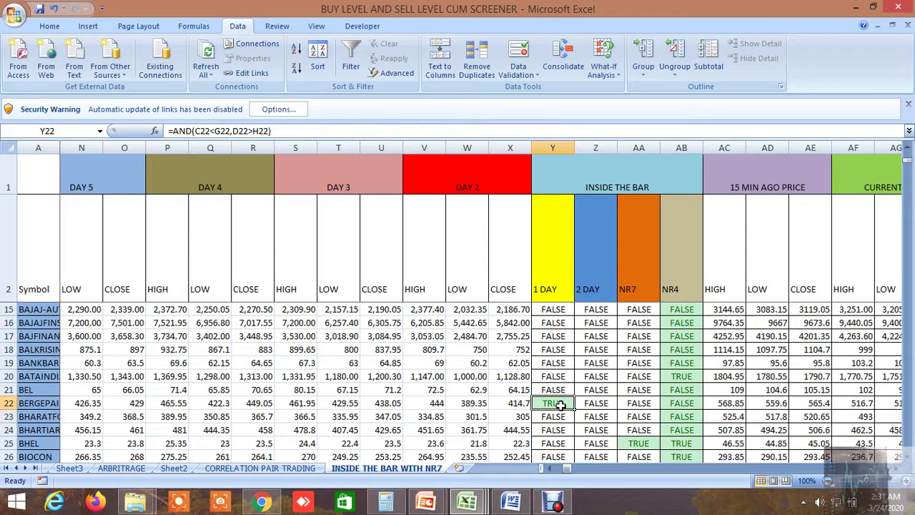
# Glance at the PIDILITIND chart in Chrome and return to the Excel screener to inspect BHEL's NR7 formula in cell AA25.
pyautogui.click(275, 502)
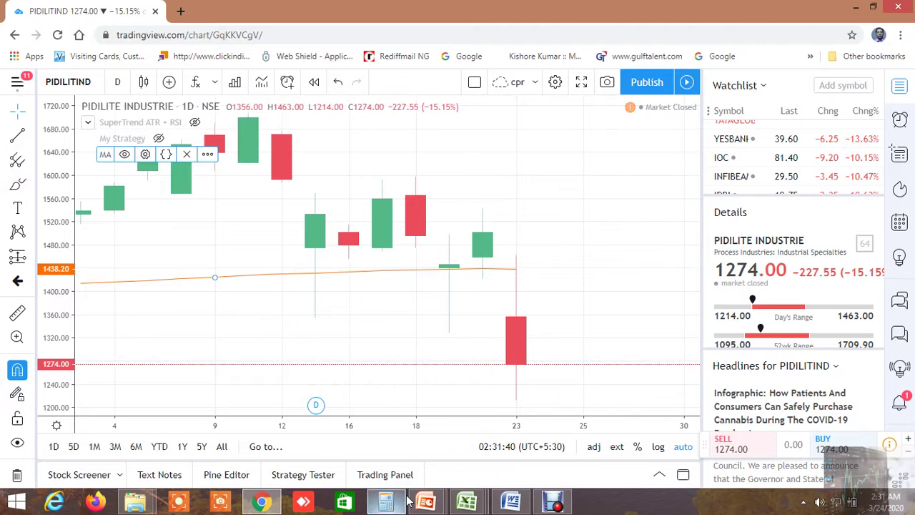
pyautogui.moveTo(468, 501)
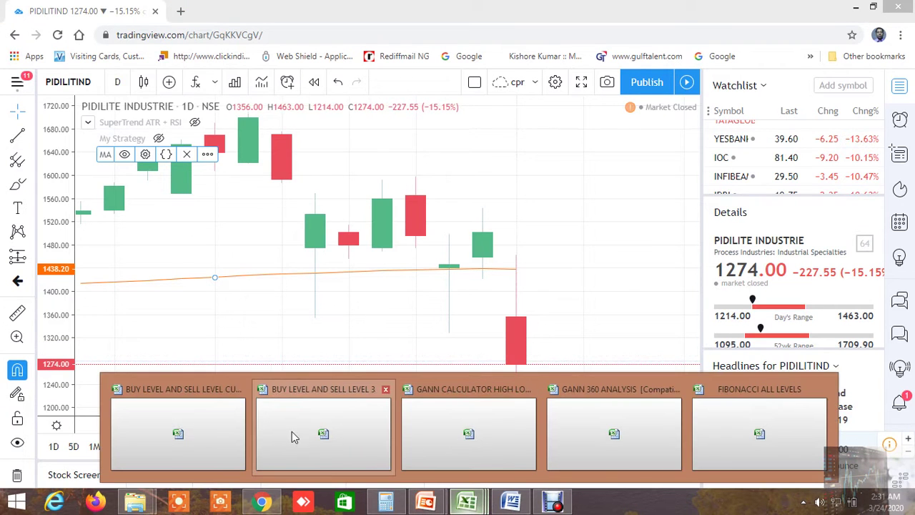
pyautogui.click(179, 432)
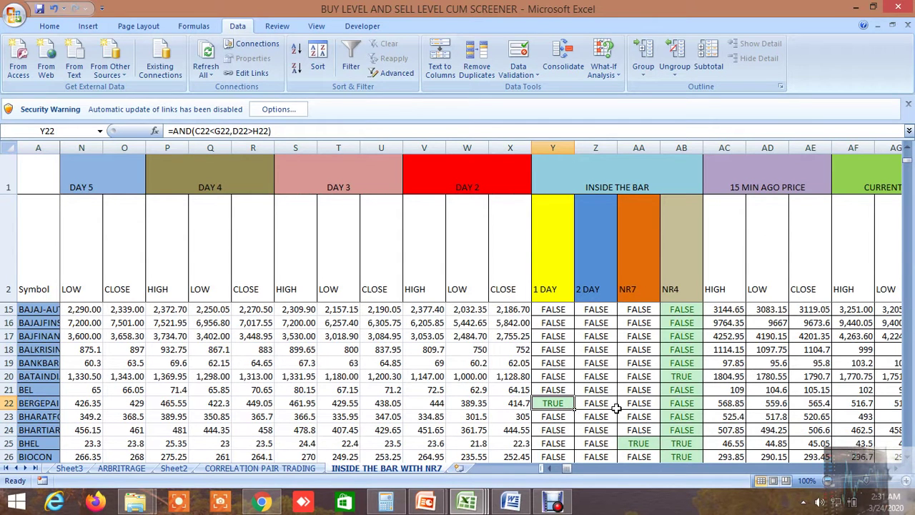
pyautogui.scroll(-2, 611, 404)
pyautogui.click(644, 364)
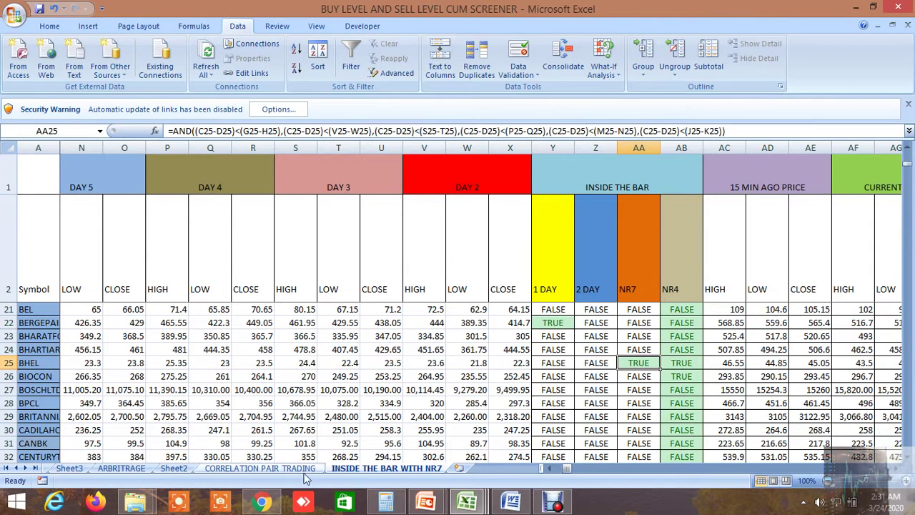
# Glance at the PIDILITIND chart in Chrome and return to the Excel screener to inspect DLF's 1-day inside-bar formula in cell Y42.
pyautogui.moveTo(262, 502)
pyautogui.click(300, 429)
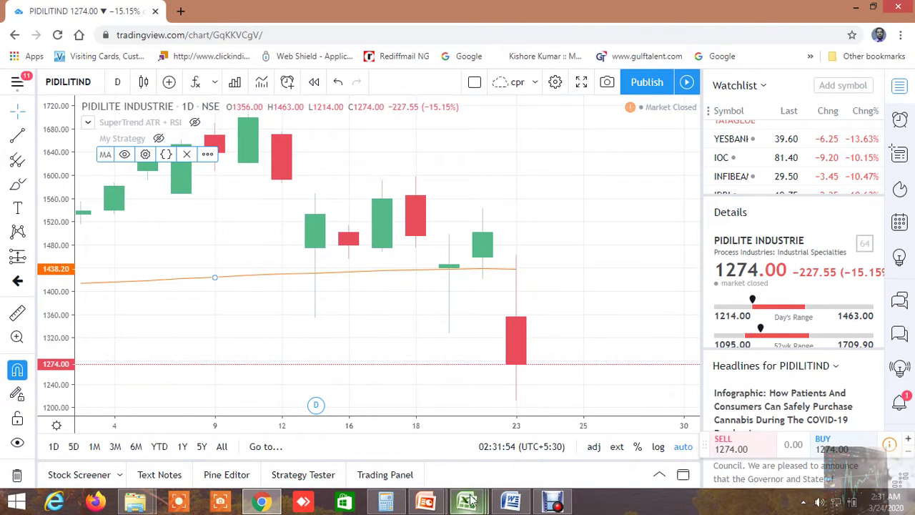
pyautogui.moveTo(480, 502)
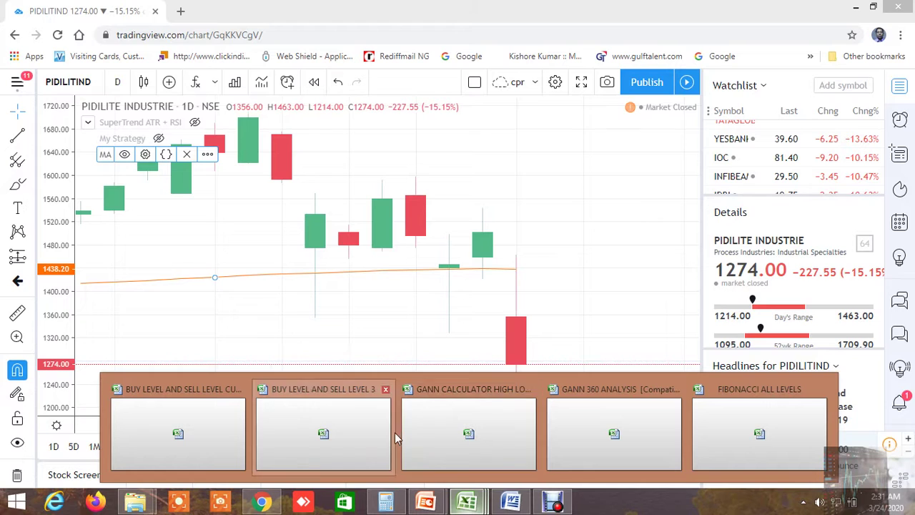
pyautogui.click(201, 438)
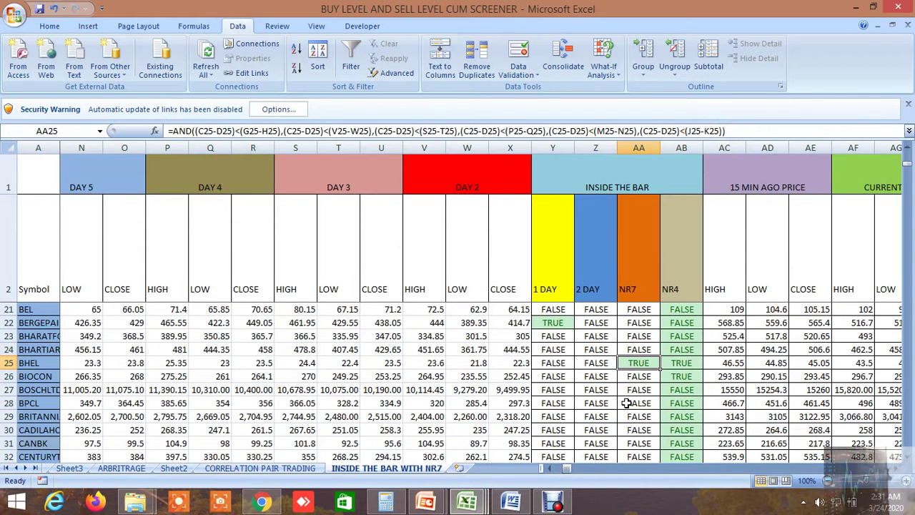
pyautogui.scroll(-4, 653, 404)
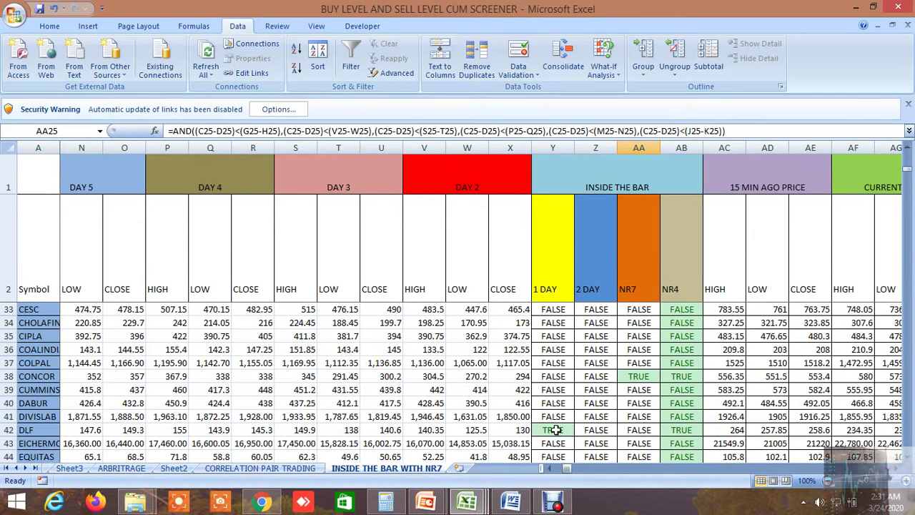
pyautogui.click(556, 428)
# Switch to TradingView in Chrome, add DLF LIMITED (NSE) to the watchlist and open its chart.
pyautogui.click(262, 501)
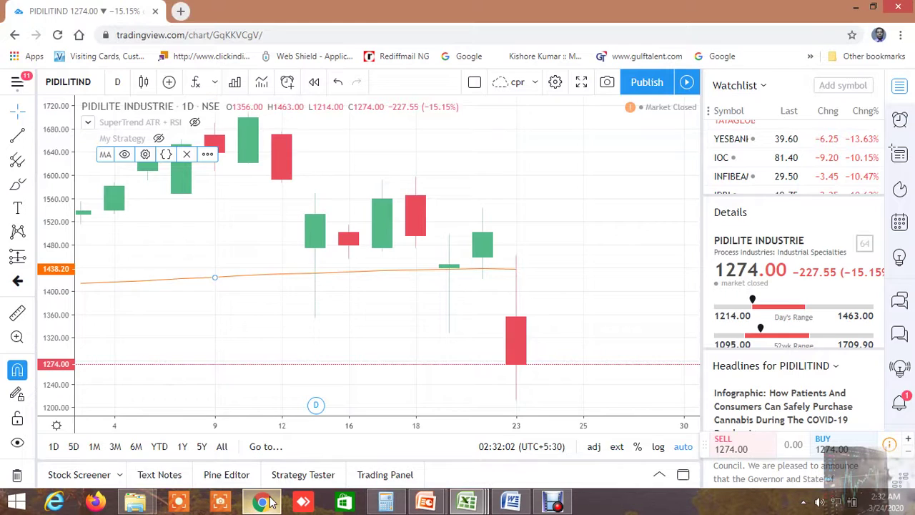
pyautogui.click(827, 84)
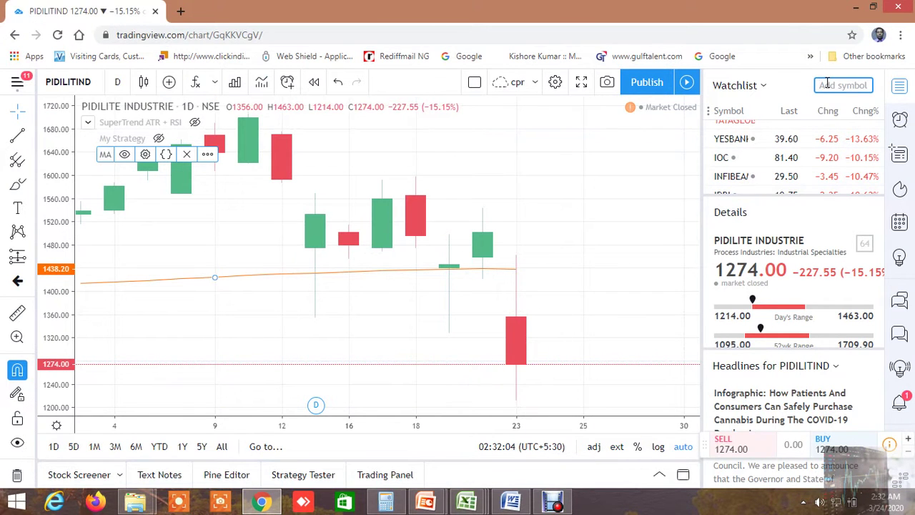
pyautogui.write('DLF')
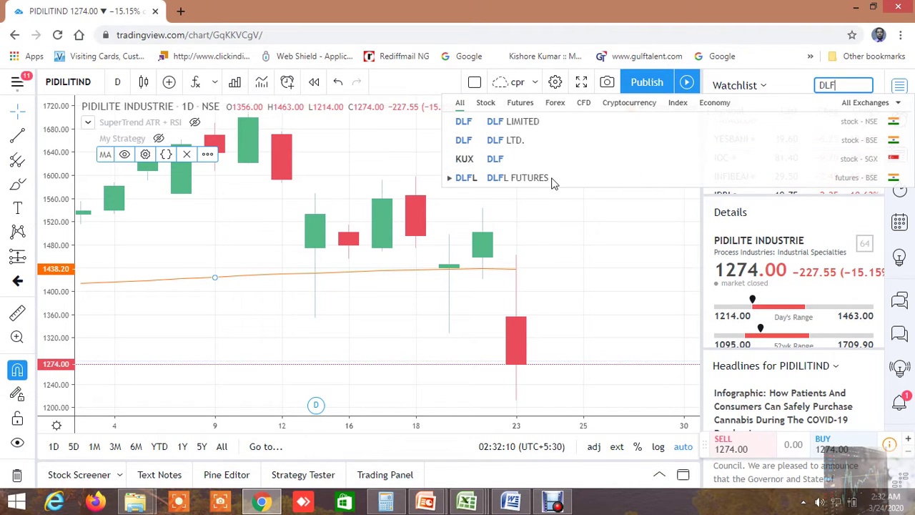
pyautogui.click(532, 131)
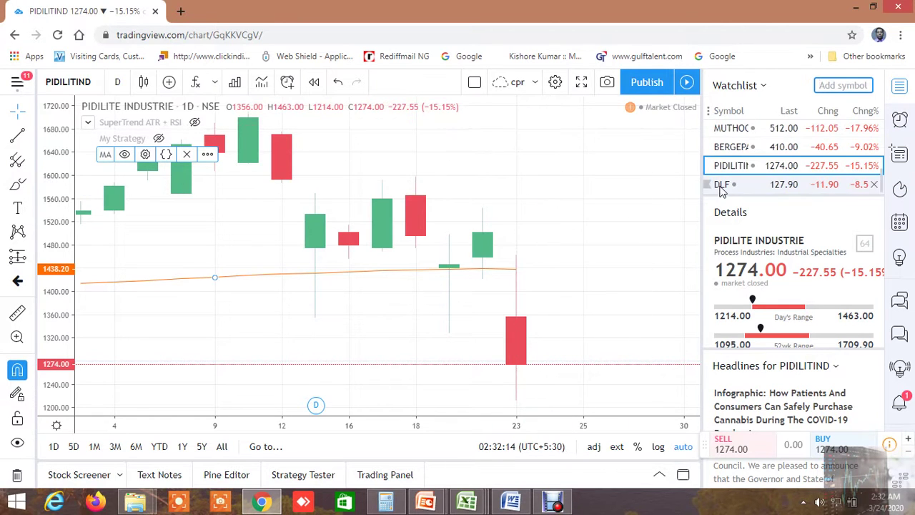
pyautogui.click(722, 187)
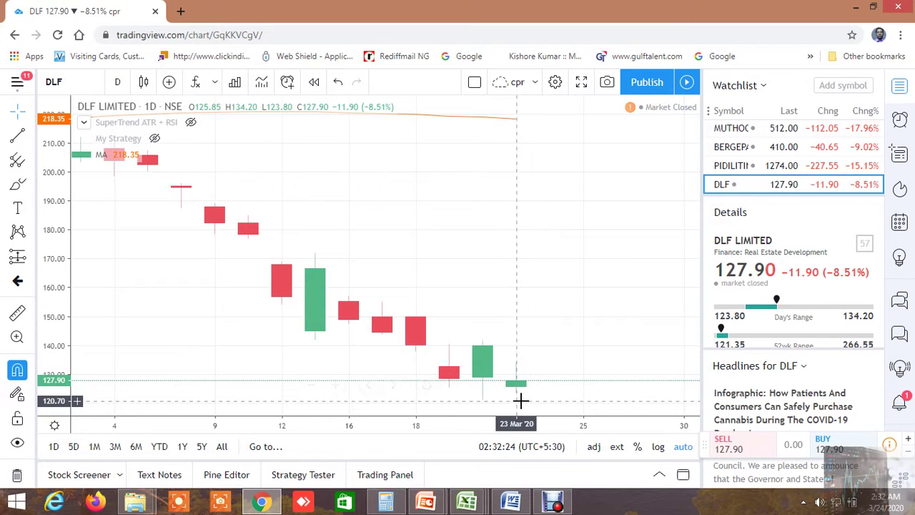
# Return to the Excel screener and inspect INDIGO's Inverted Hammer formula in AP66 and Bharat Forge's three-black-crows formula in AK23.
pyautogui.click(477, 502)
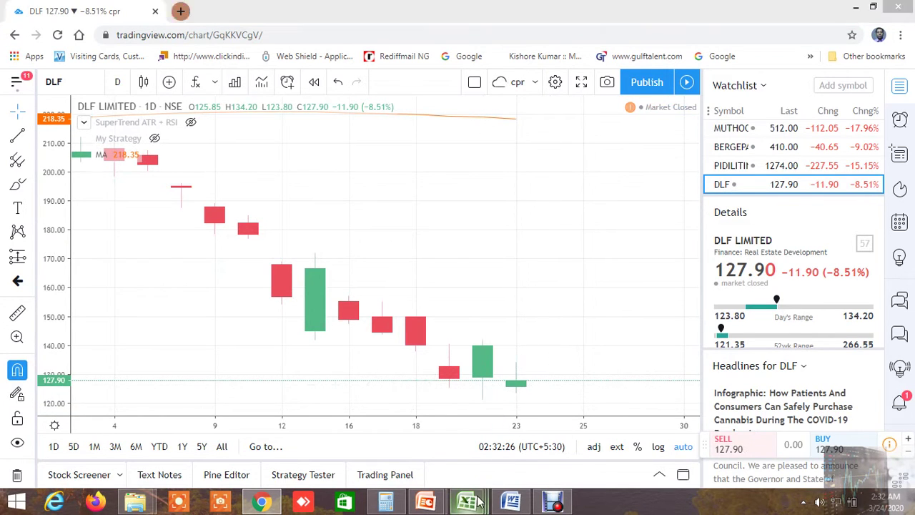
pyautogui.click(214, 423)
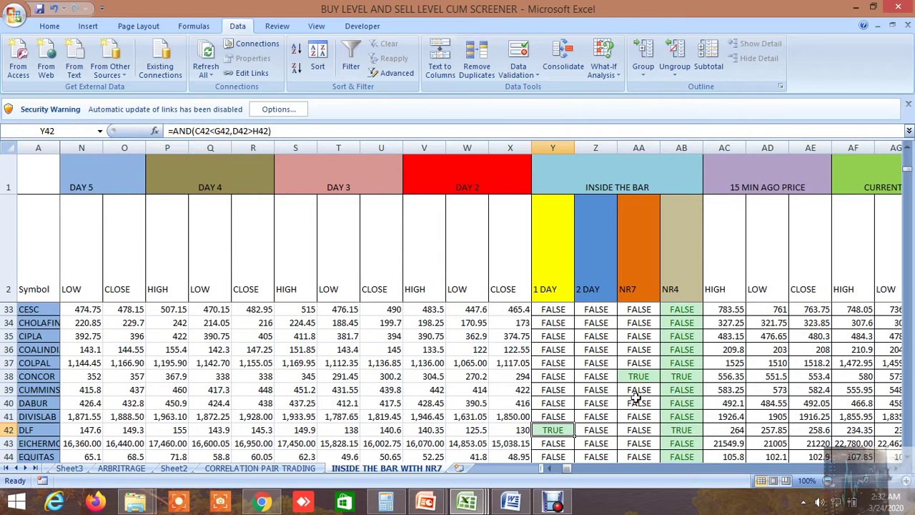
pyautogui.click(898, 468)
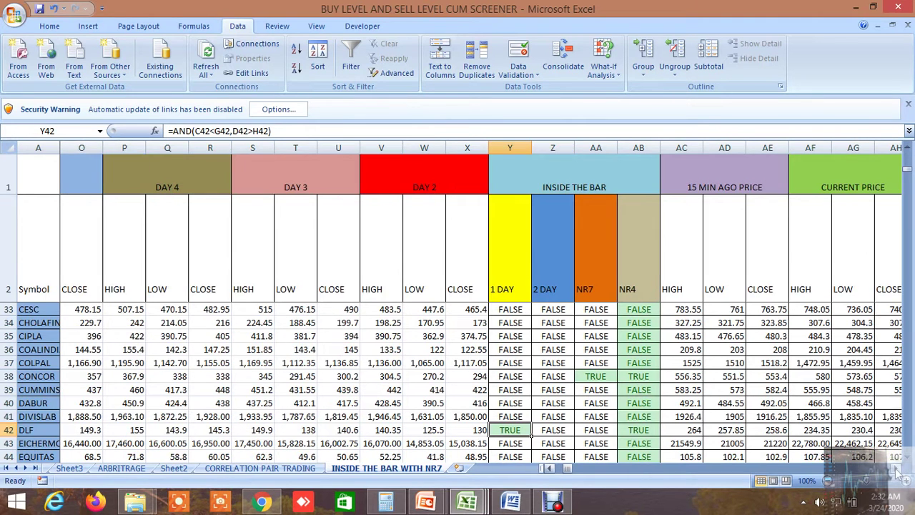
pyautogui.click(898, 468)
pyautogui.click(898, 469)
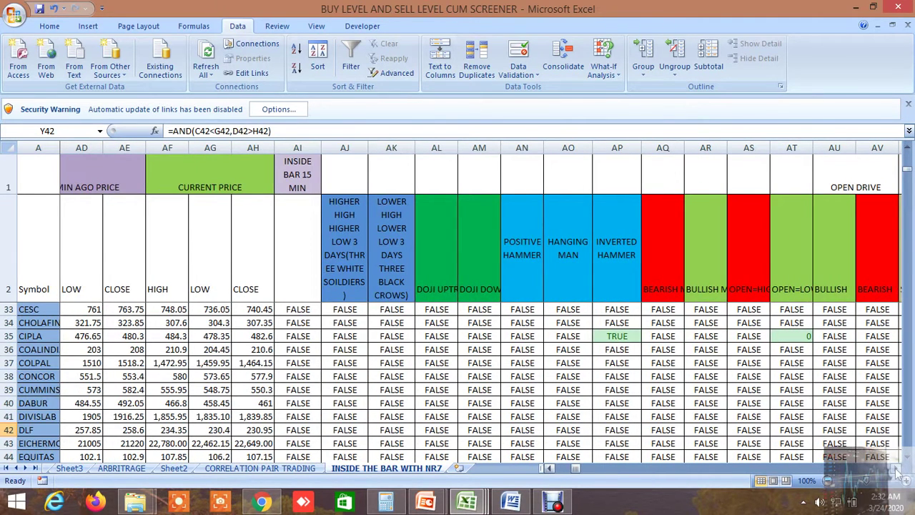
pyautogui.scroll(3, 580, 326)
pyautogui.scroll(-5, 579, 334)
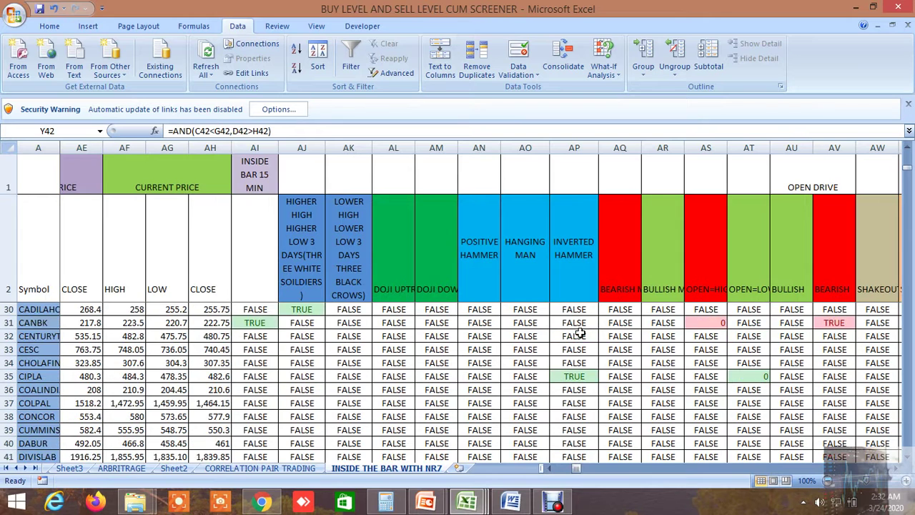
pyautogui.scroll(-8, 578, 334)
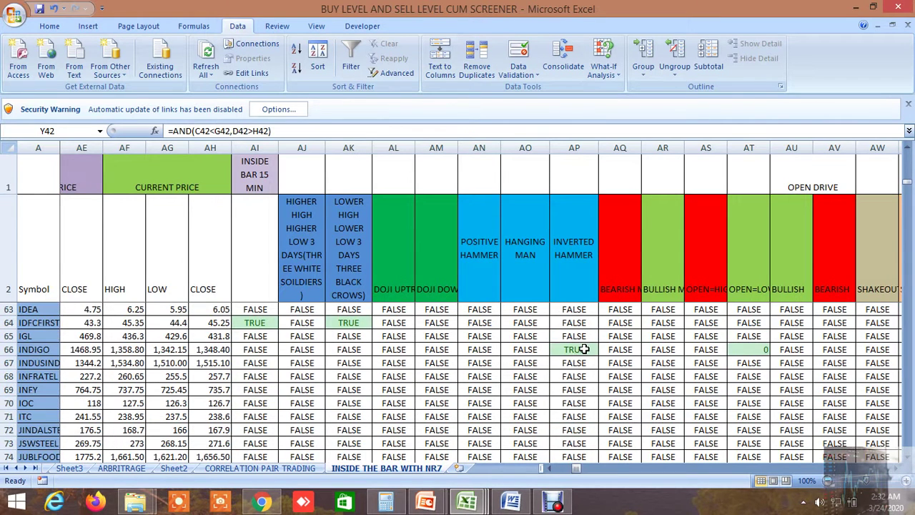
pyautogui.click(580, 351)
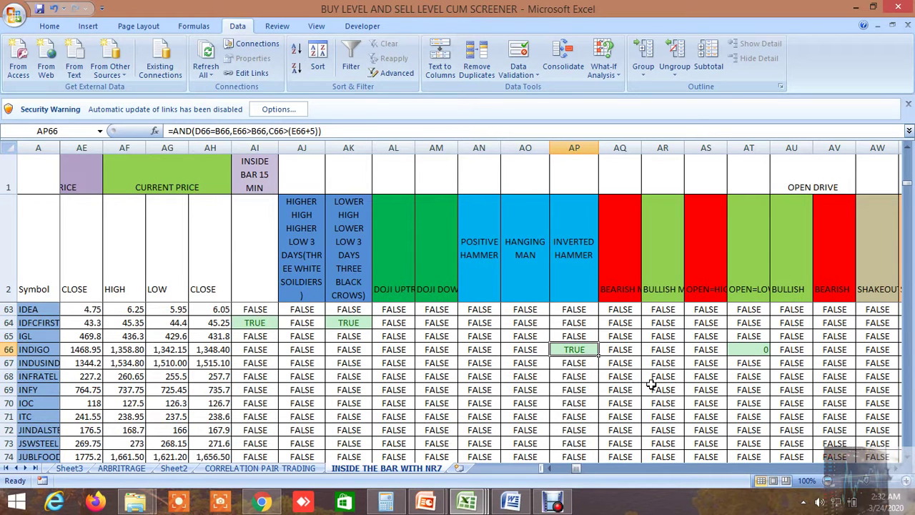
pyautogui.scroll(15, 472, 379)
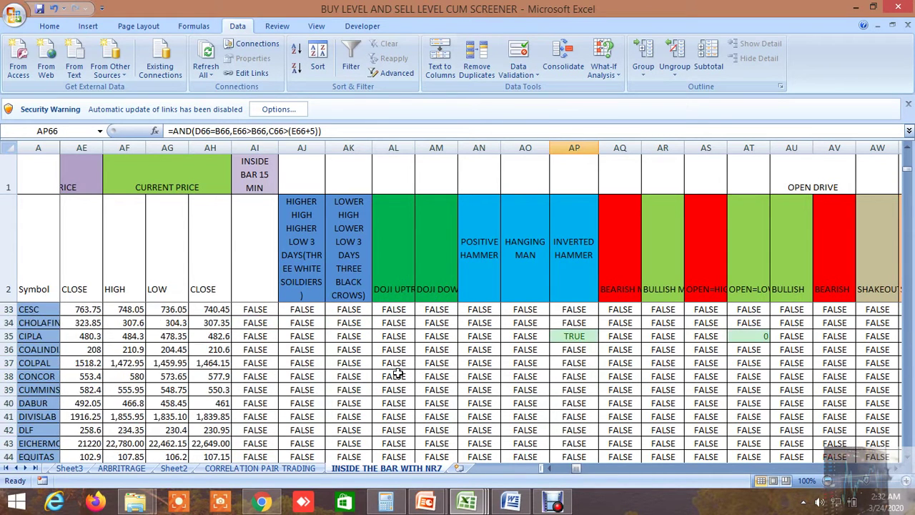
pyautogui.click(353, 374)
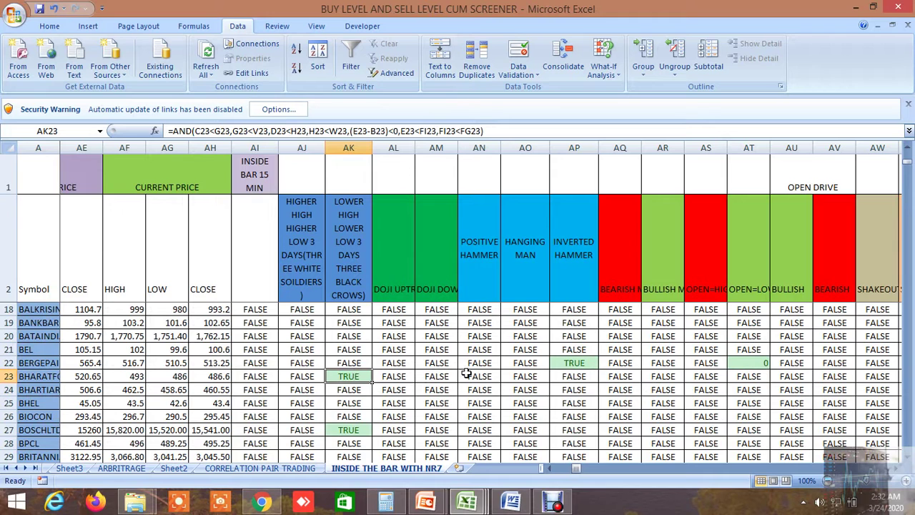
# Switch to TradingView in Chrome, search for BHARAT, try to add BHARAT FORGE (NSE) and look for it in the watchlist.
pyautogui.click(263, 500)
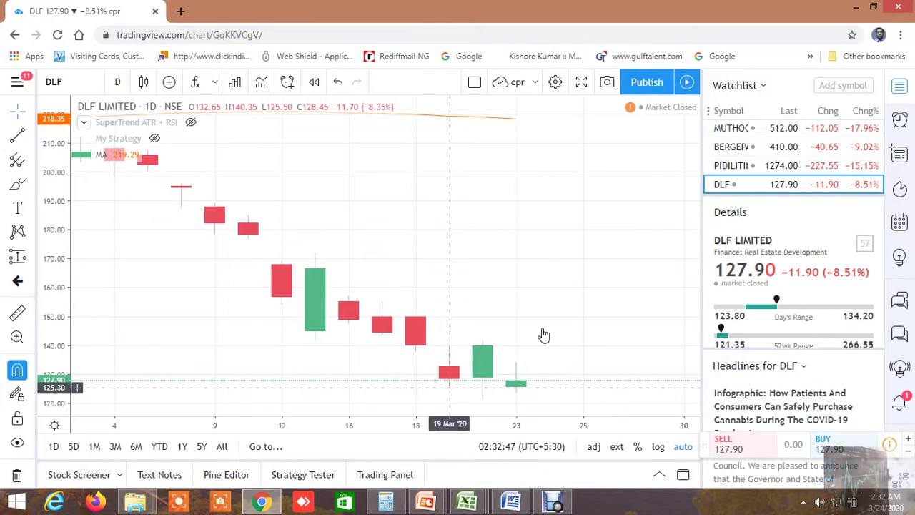
pyautogui.click(851, 88)
pyautogui.write('B')
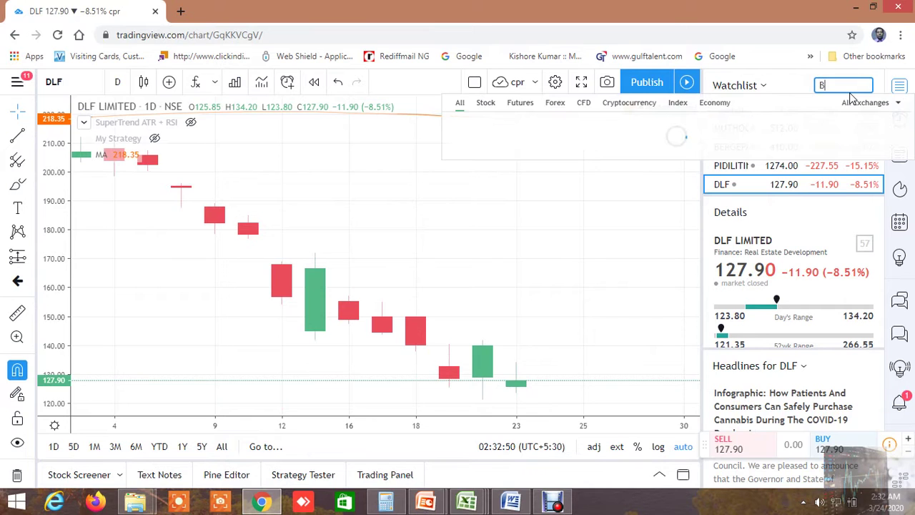
pyautogui.write('HARAT')
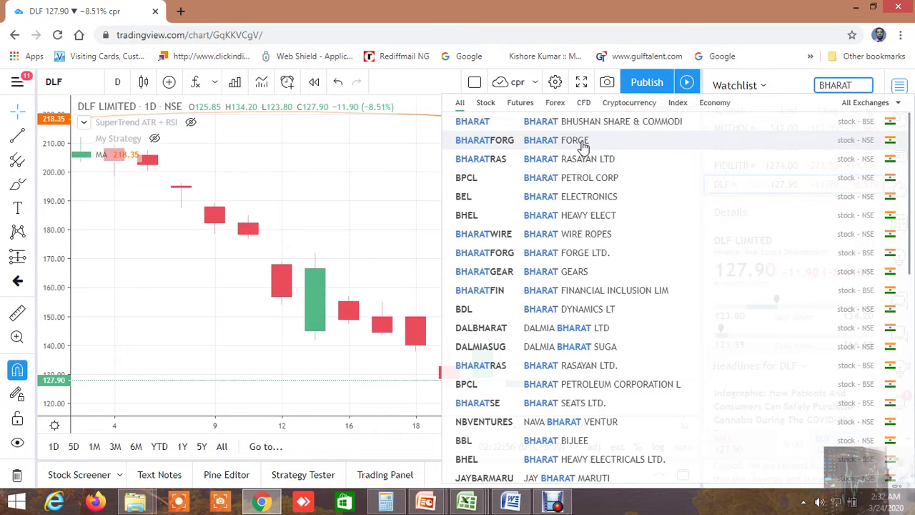
pyautogui.press('Escape')
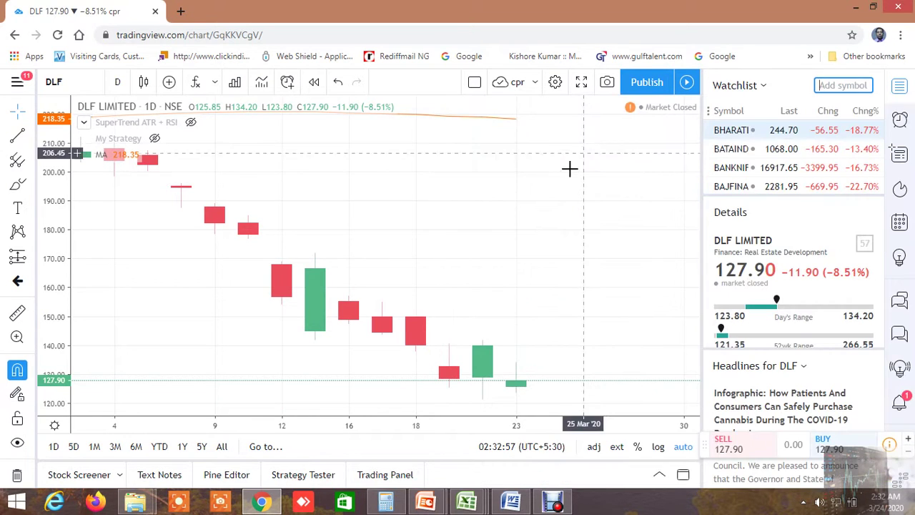
pyautogui.click(537, 239)
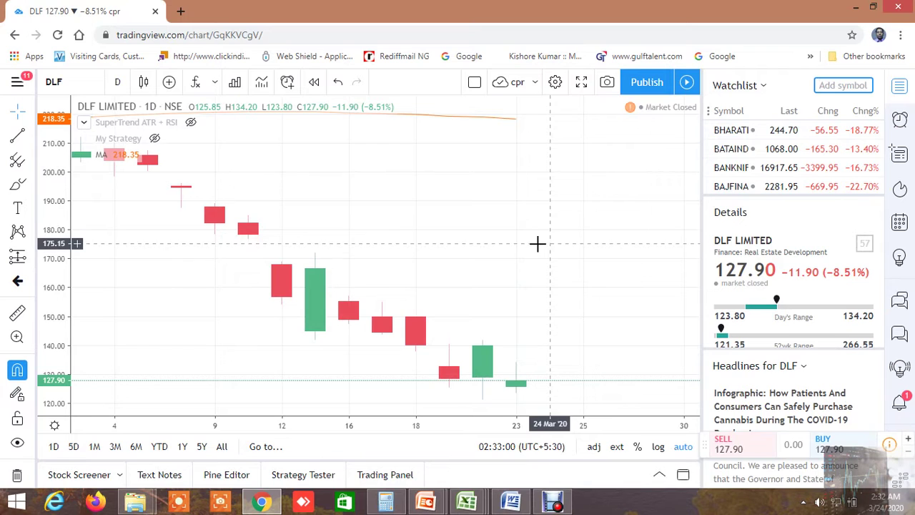
pyautogui.scroll(-2, 763, 186)
pyautogui.scroll(-5, 763, 186)
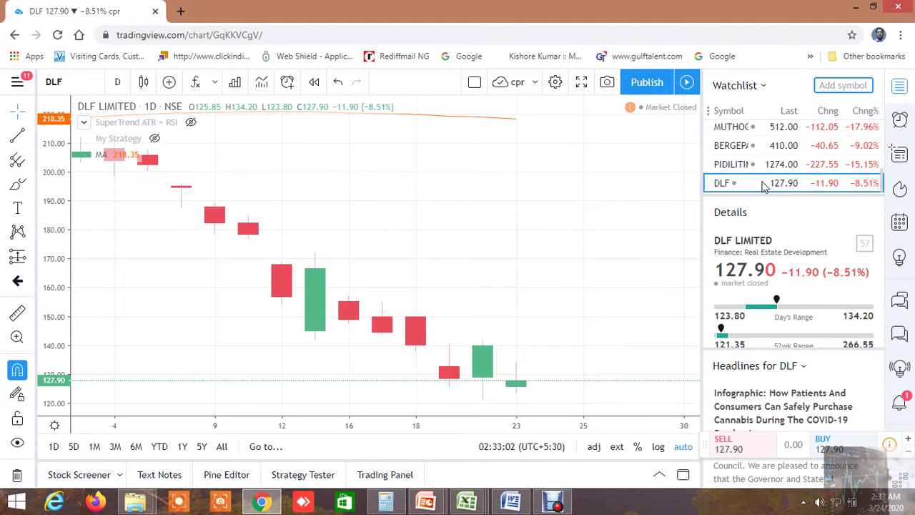
pyautogui.scroll(15, 763, 179)
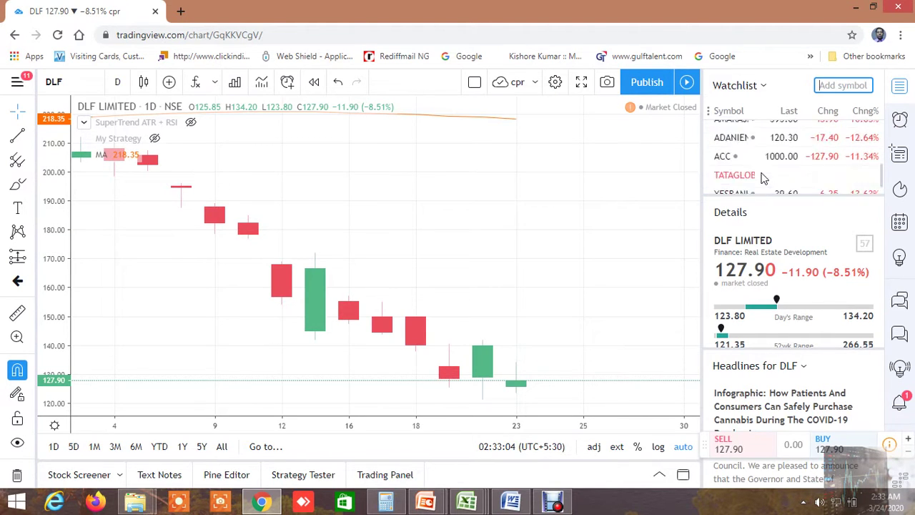
pyautogui.scroll(-15, 763, 178)
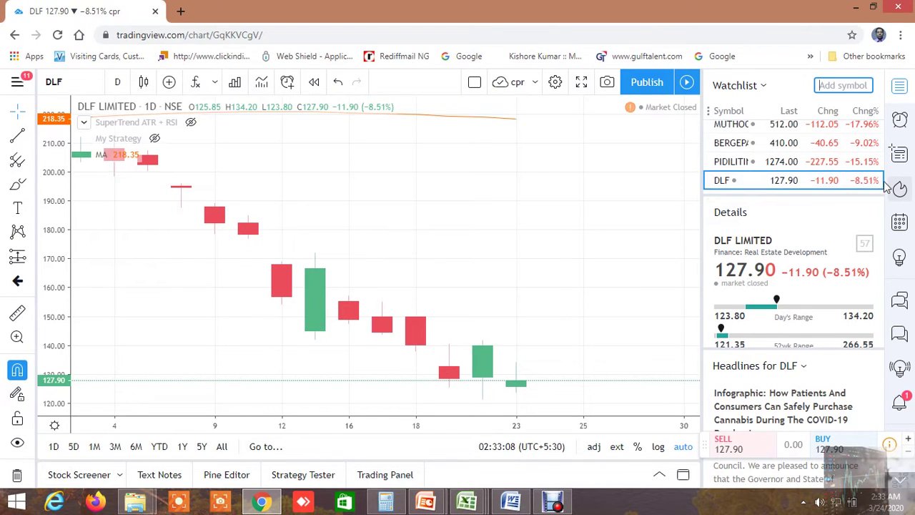
pyautogui.scroll(1, 872, 171)
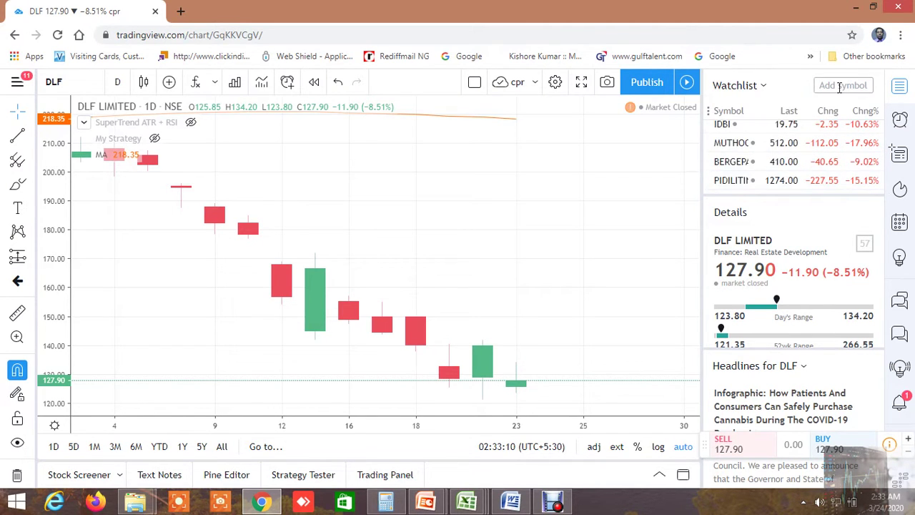
# Search the watchlist symbols for BHAR, choose BHARAT FORGE (NSE) and look through the watchlist for it.
pyautogui.write('BHAR')
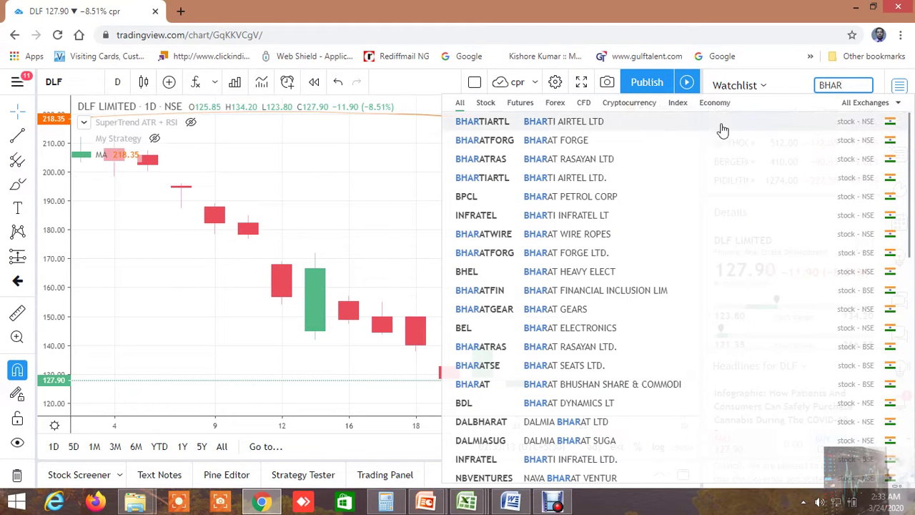
pyautogui.click(608, 145)
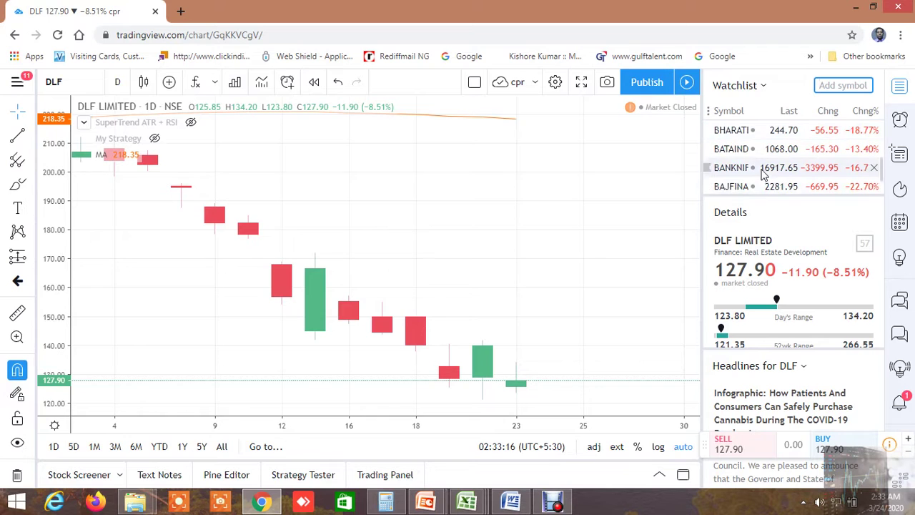
pyautogui.scroll(-5, 750, 172)
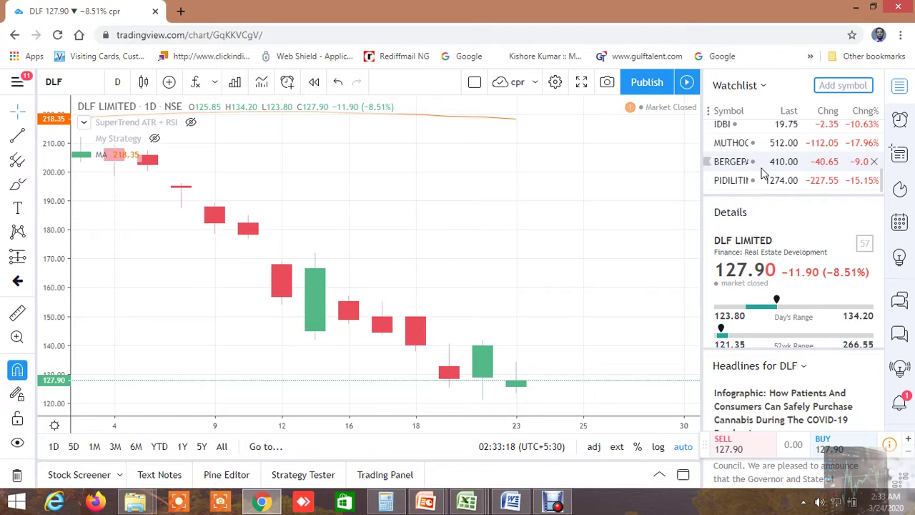
pyautogui.scroll(5, 763, 173)
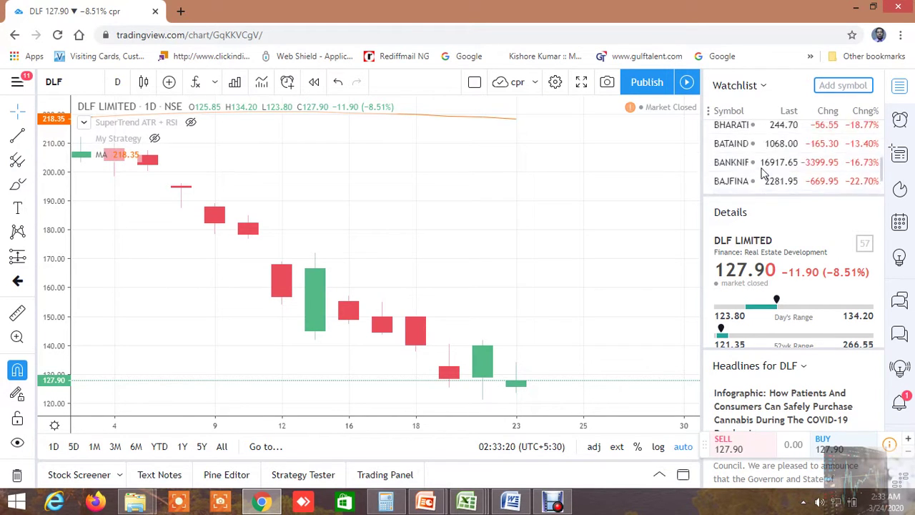
pyautogui.scroll(2, 763, 173)
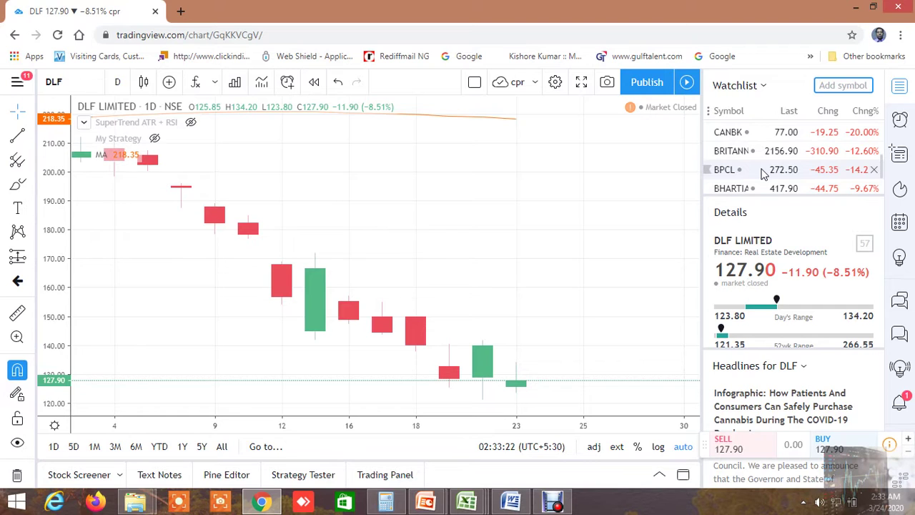
pyautogui.scroll(-2, 763, 173)
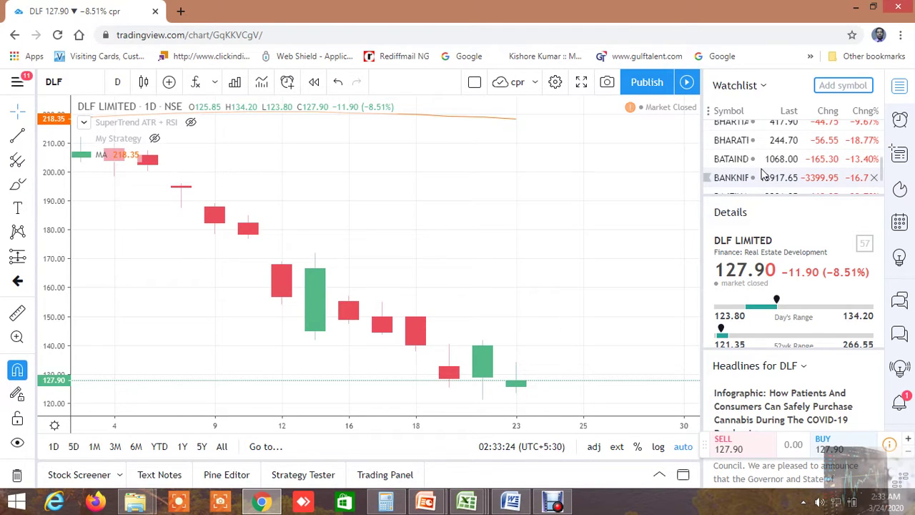
pyautogui.scroll(2, 755, 165)
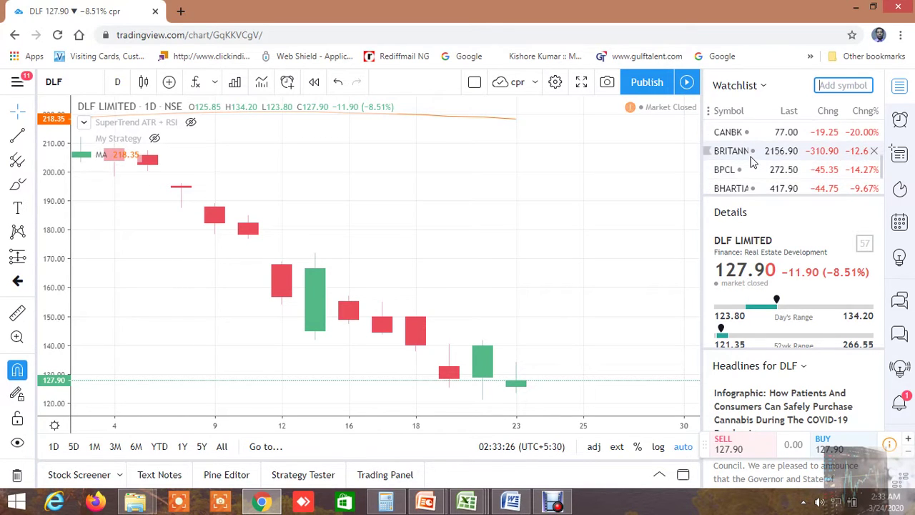
pyautogui.scroll(8, 750, 162)
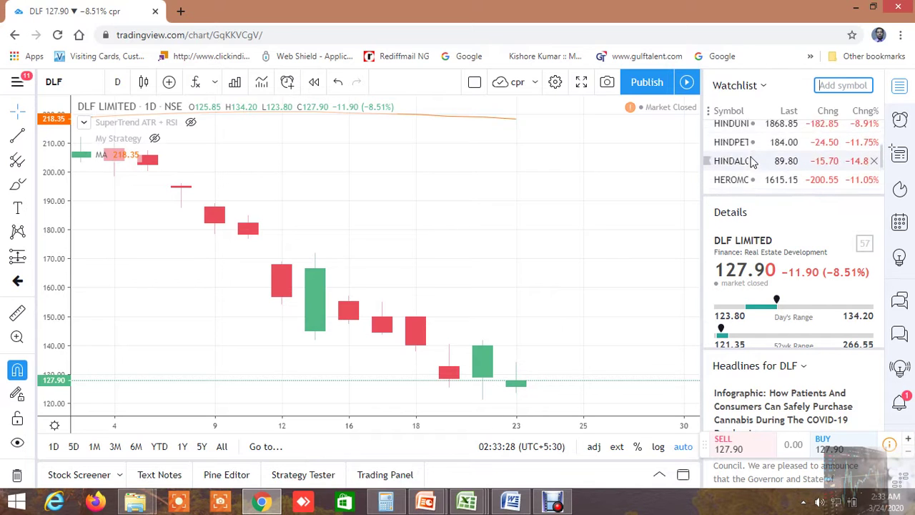
pyautogui.scroll(5, 750, 162)
# Return to the BUY LEVEL AND SELL LEVEL CUM SCREENER workbook in Excel and inspect CADILAHC's three-white-soldiers formula in AJ30.
pyautogui.moveTo(478, 498)
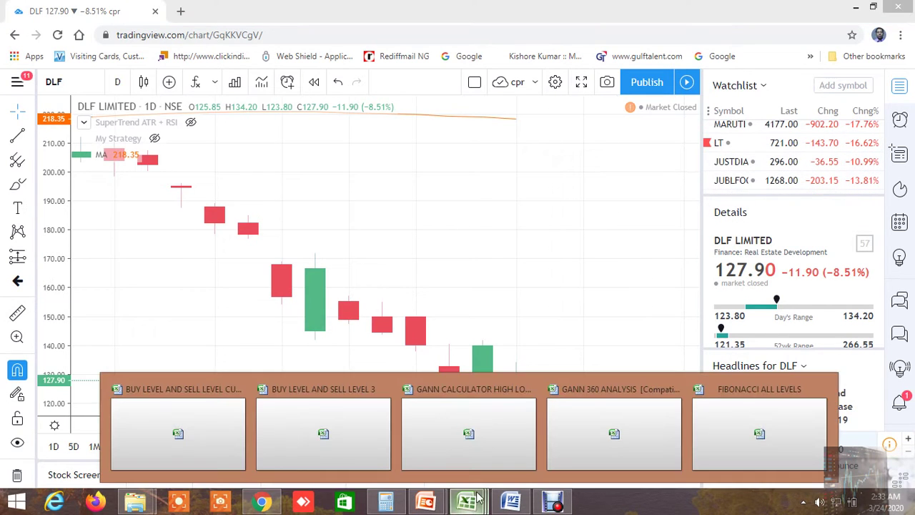
pyautogui.click(186, 434)
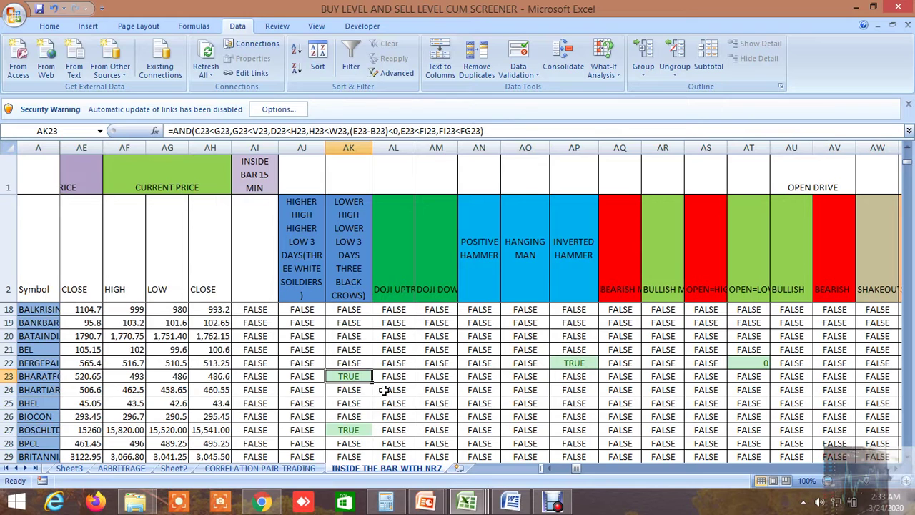
pyautogui.scroll(-2, 384, 389)
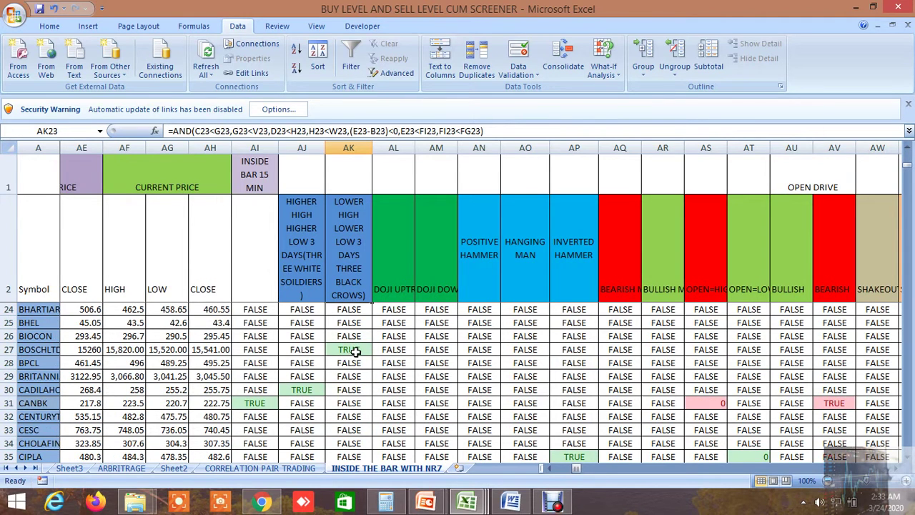
pyautogui.click(313, 390)
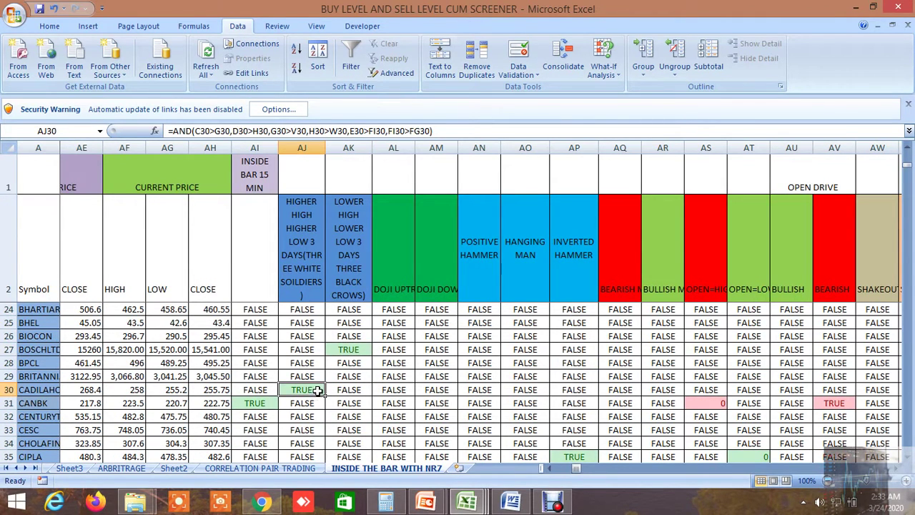
# Switch to TradingView in Chrome, add CADILA HEALTHCARE (NSE) to the watchlist and open its chart.
pyautogui.click(261, 501)
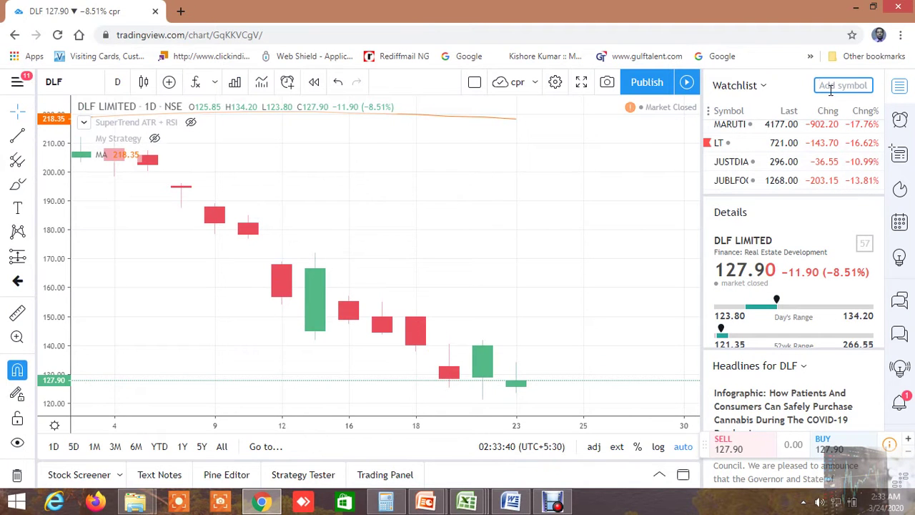
pyautogui.write('CAD')
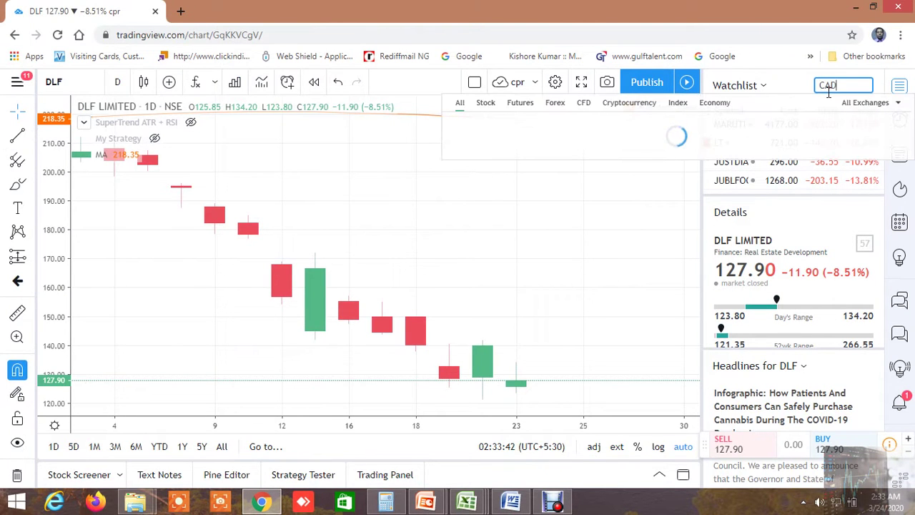
pyautogui.write('IL')
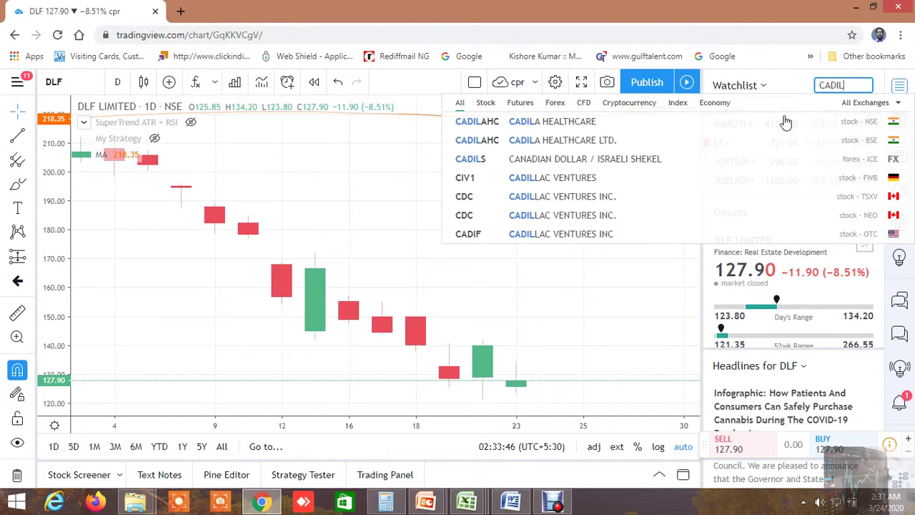
pyautogui.click(585, 127)
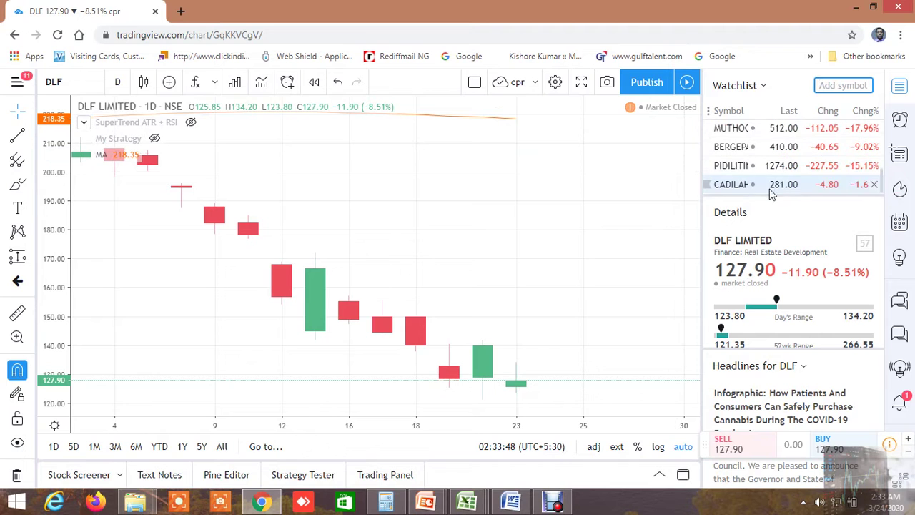
pyautogui.click(731, 185)
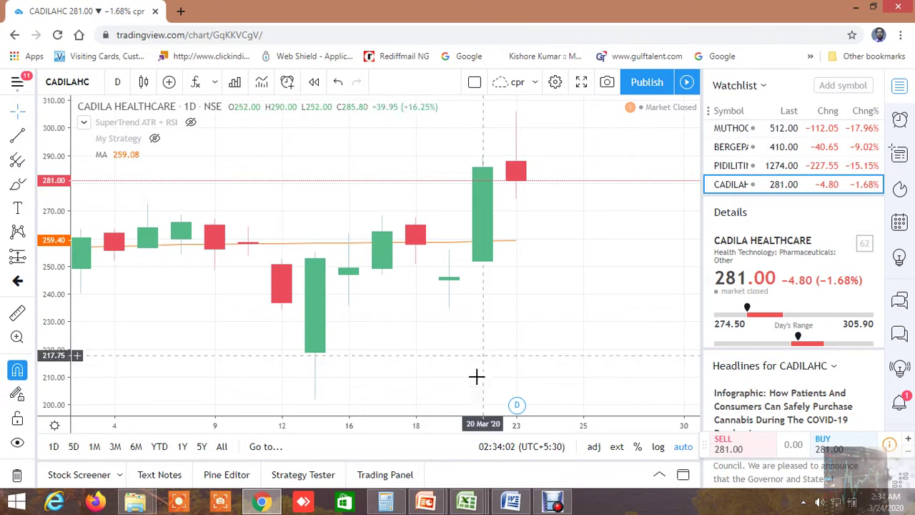
# Return to the Excel screener and inspect the three-black-crows formulas for BOSCHLTD in AK27, IDFCFIRST in AK64 and LT in AK79.
pyautogui.click(468, 505)
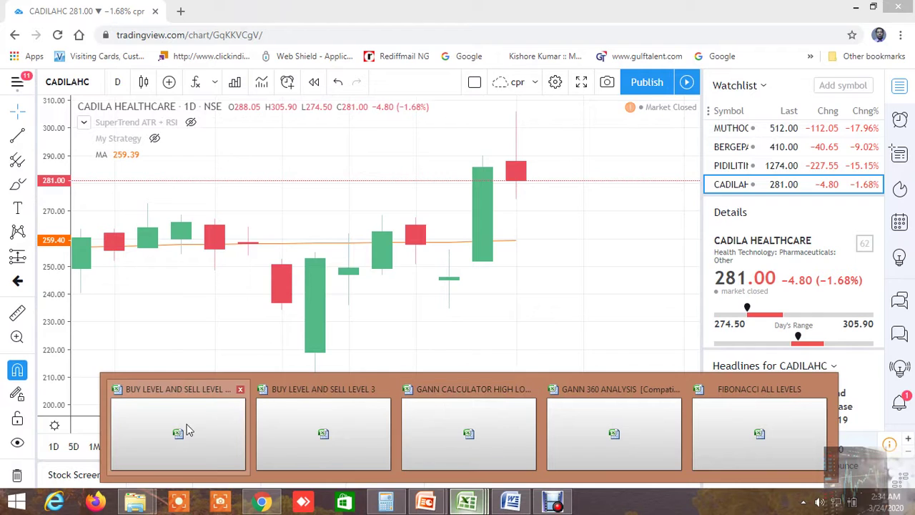
pyautogui.click(187, 429)
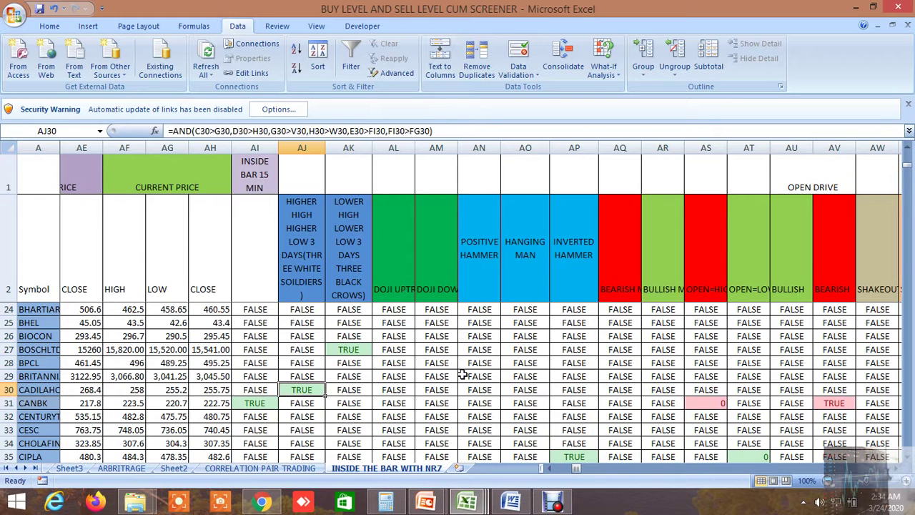
pyautogui.click(362, 350)
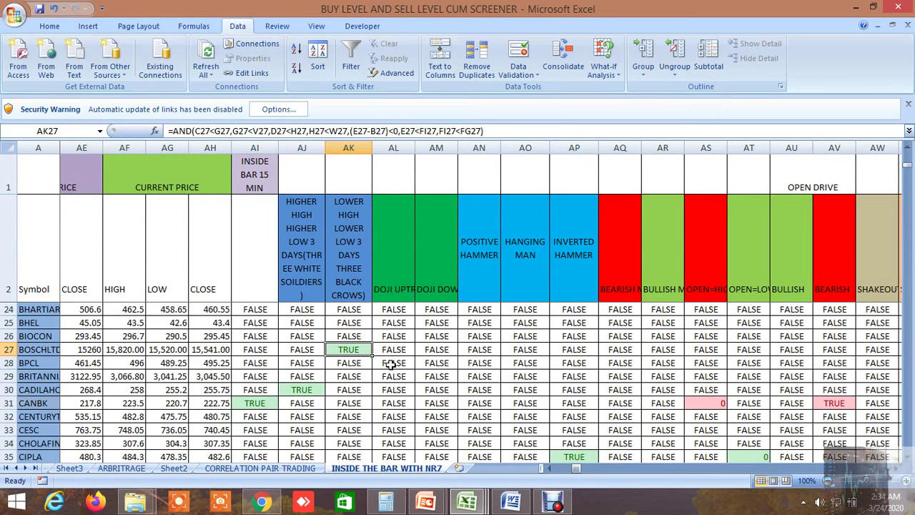
pyautogui.scroll(-2, 392, 364)
pyautogui.scroll(-9, 391, 364)
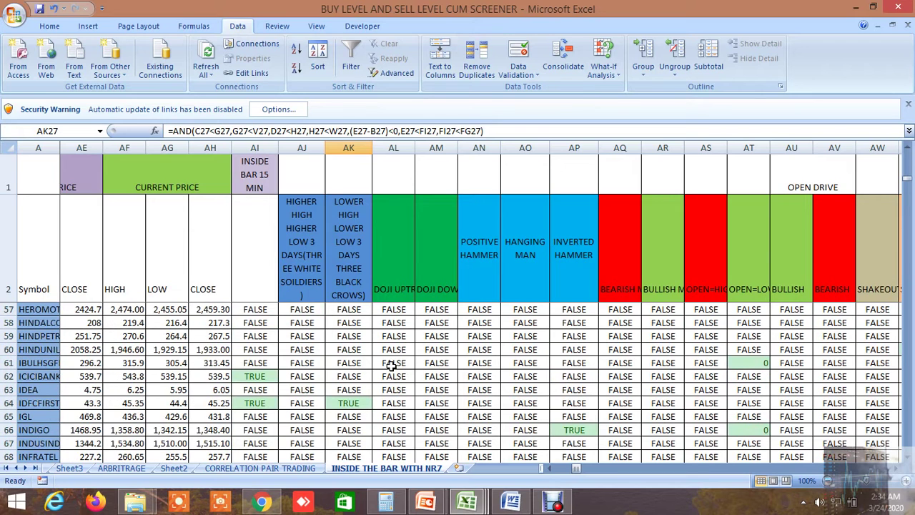
pyautogui.click(359, 404)
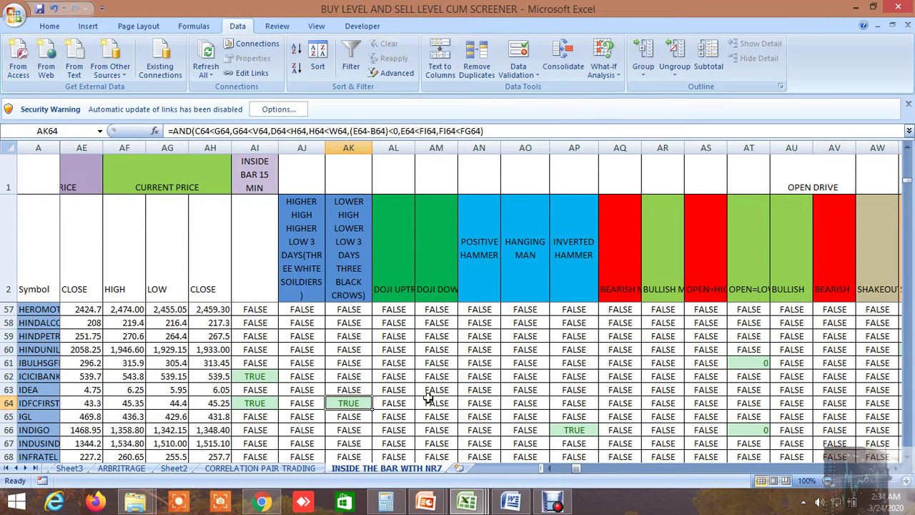
pyautogui.scroll(-6, 428, 398)
pyautogui.click(348, 364)
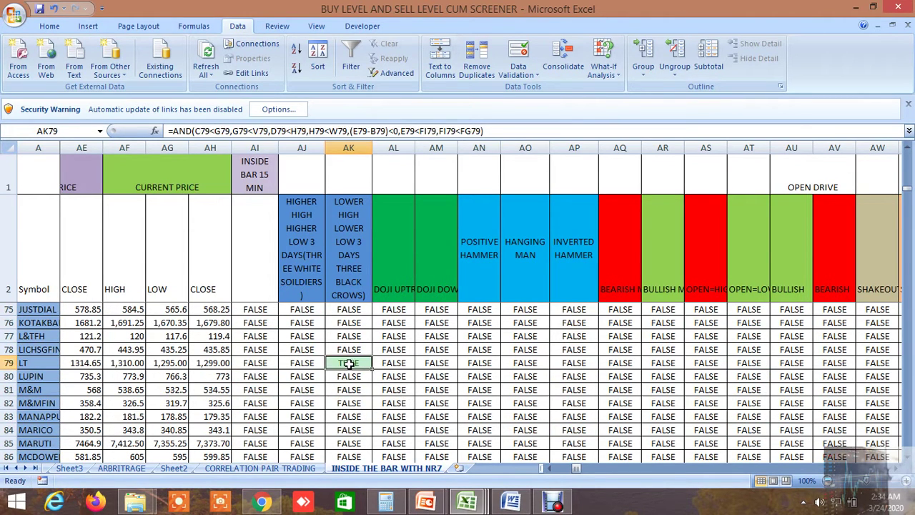
# Switch to TradingView in Chrome, search for LT, choose LARSEN & TOUBRO (NSE) and open its chart from the watchlist.
pyautogui.click(262, 501)
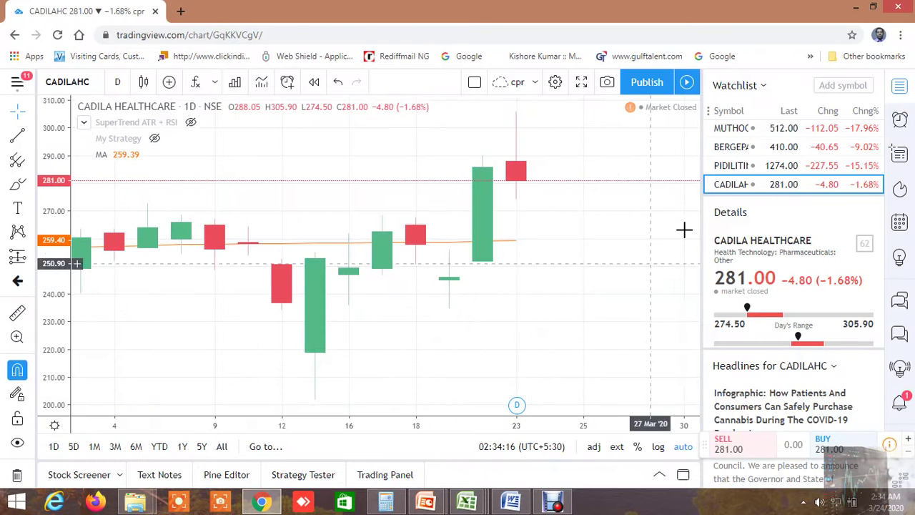
pyautogui.scroll(5, 754, 166)
pyautogui.scroll(10, 754, 166)
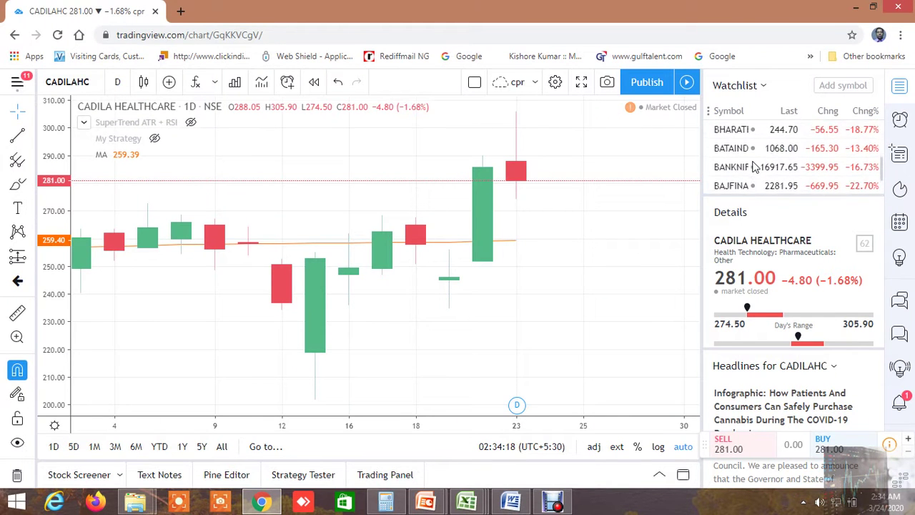
pyautogui.scroll(10, 754, 166)
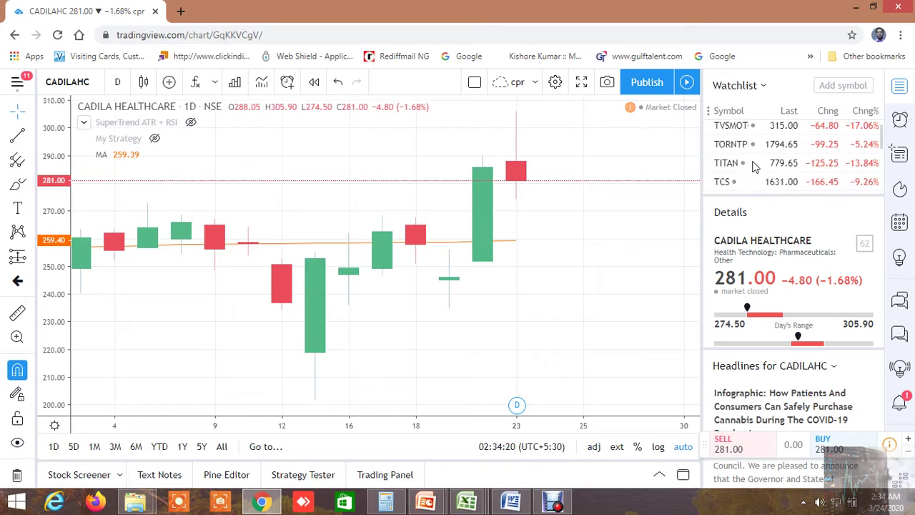
pyautogui.click(830, 84)
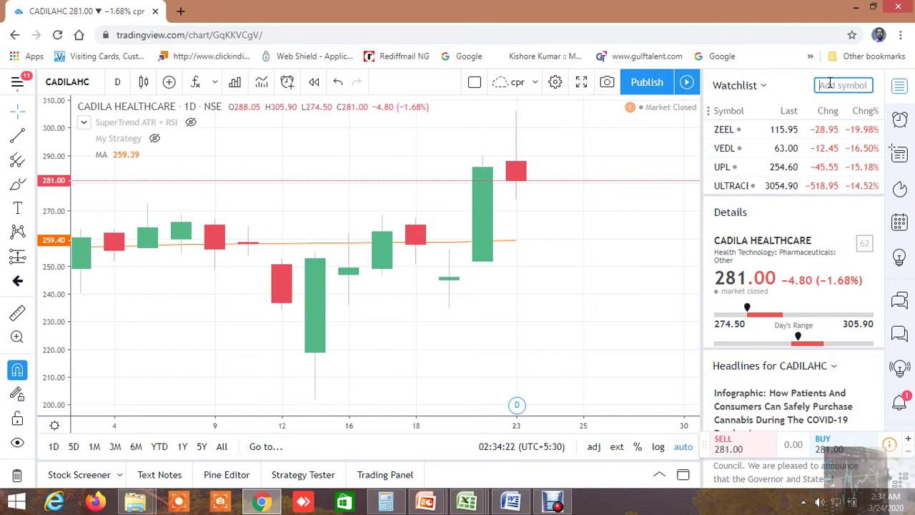
pyautogui.write('LT')
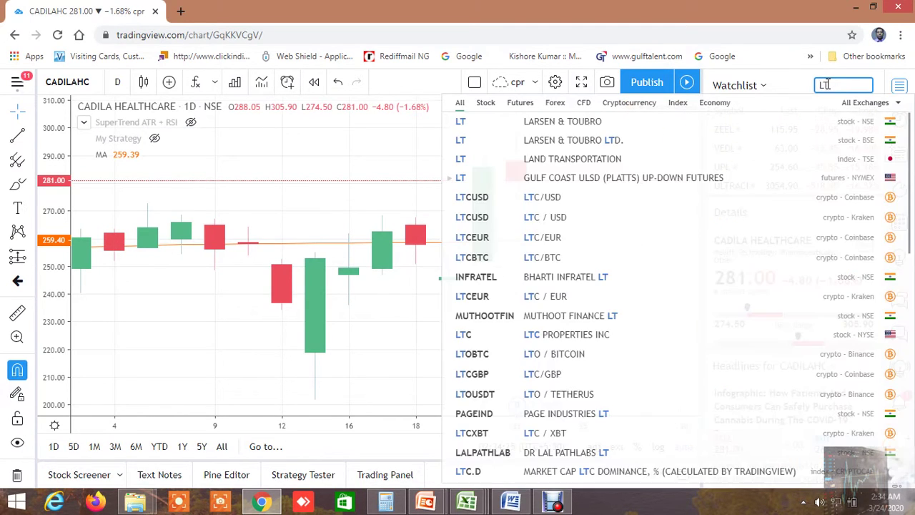
pyautogui.click(582, 131)
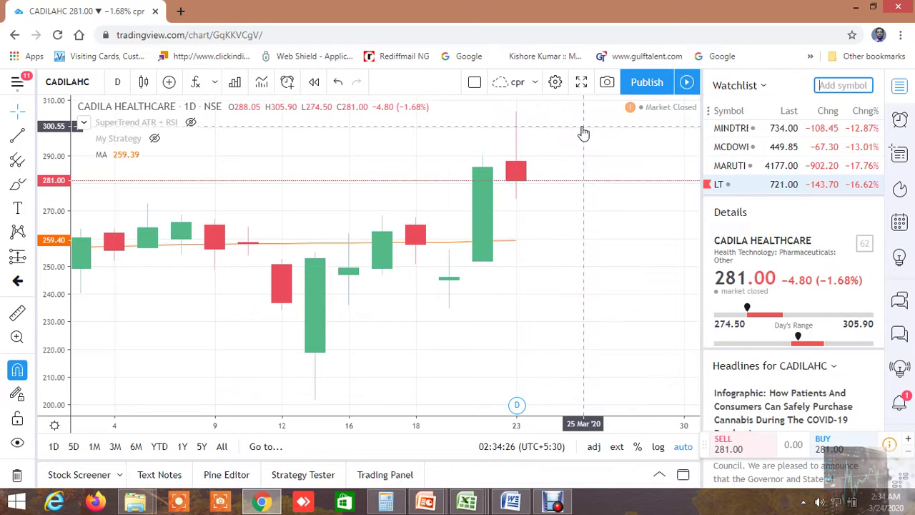
pyautogui.click(727, 185)
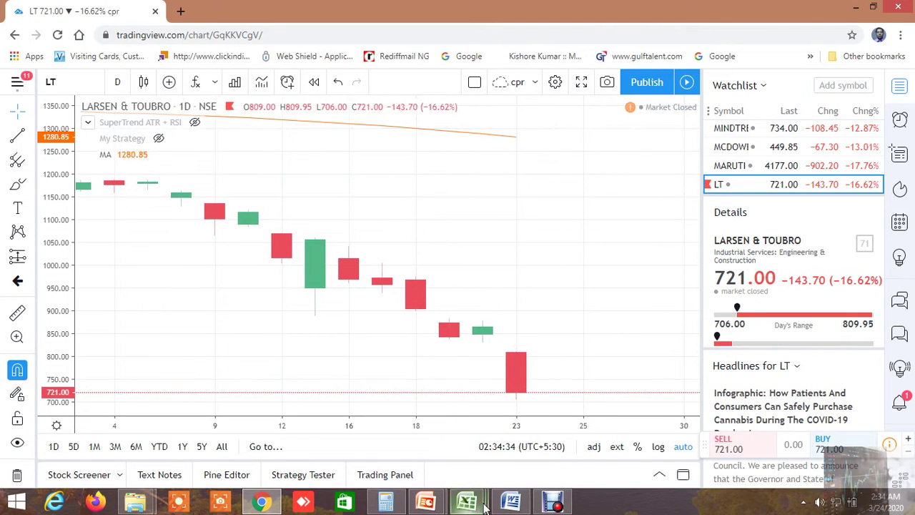
# Return to the Excel screener and examine the pattern columns from the hammers through engulfing, shakeout, triangular and trendline breakouts to the abandoned baby columns.
pyautogui.moveTo(467, 500)
pyautogui.click(184, 423)
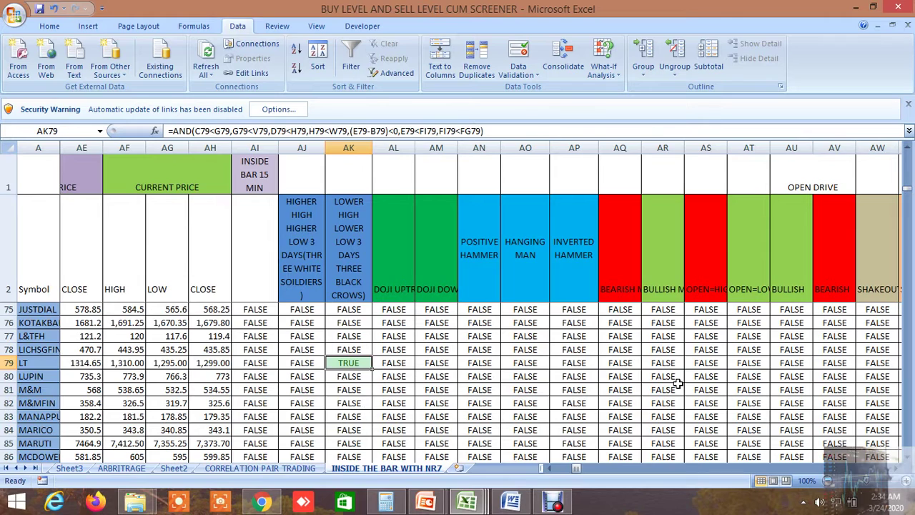
pyautogui.scroll(20, 677, 383)
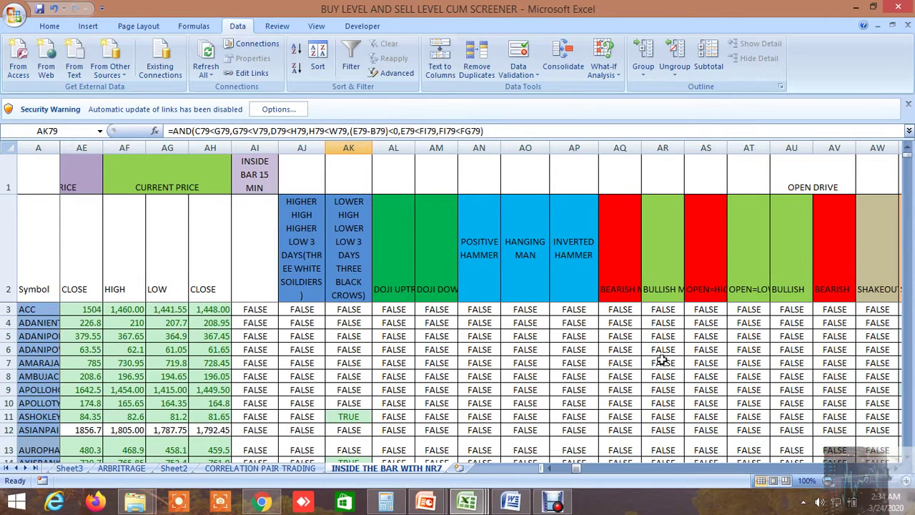
pyautogui.hscroll(10, 902, 474)
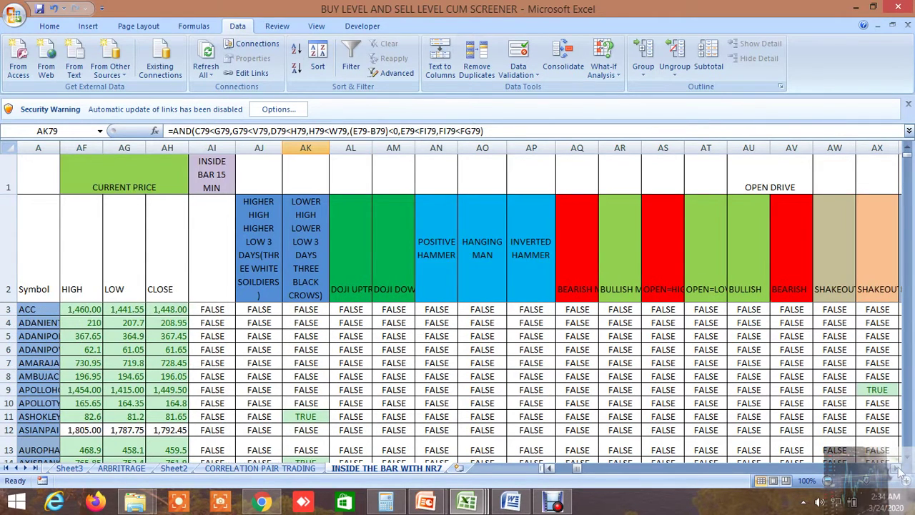
pyautogui.hscroll(7, 902, 474)
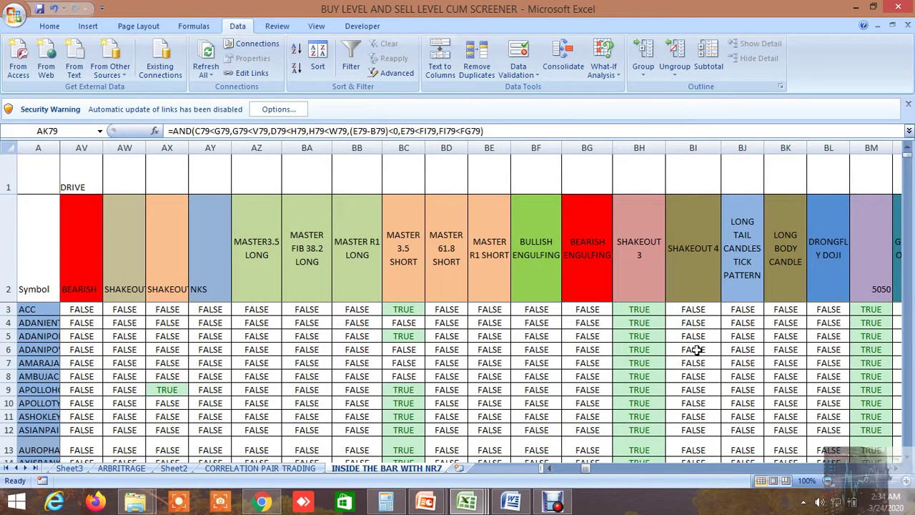
pyautogui.hscroll(13, 899, 472)
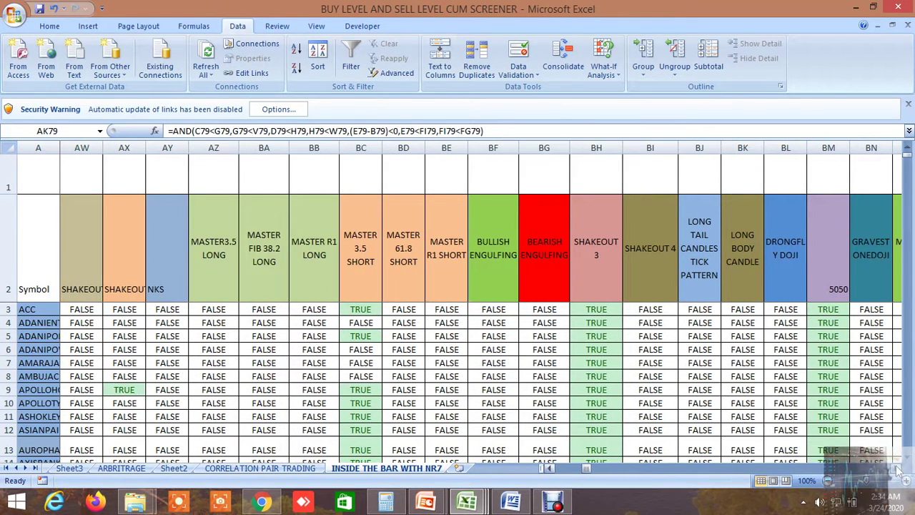
pyautogui.hscroll(14, 899, 470)
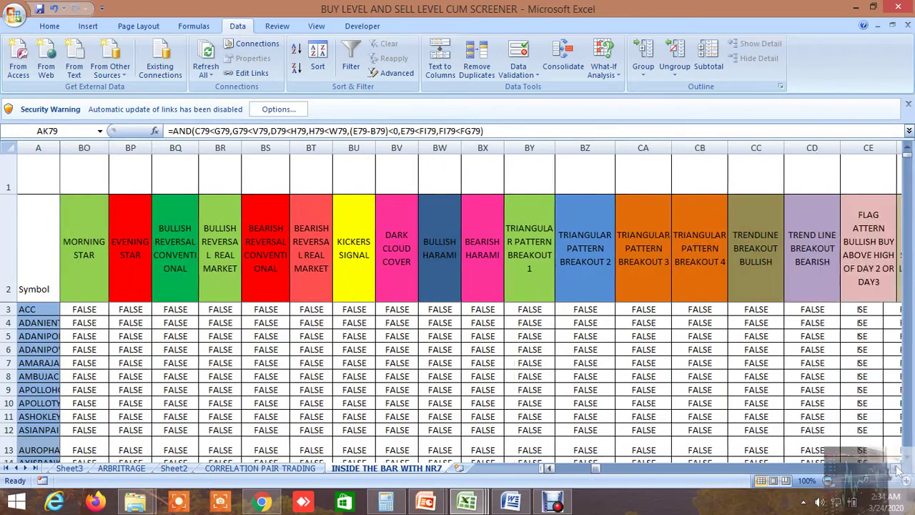
pyautogui.hscroll(10, 900, 470)
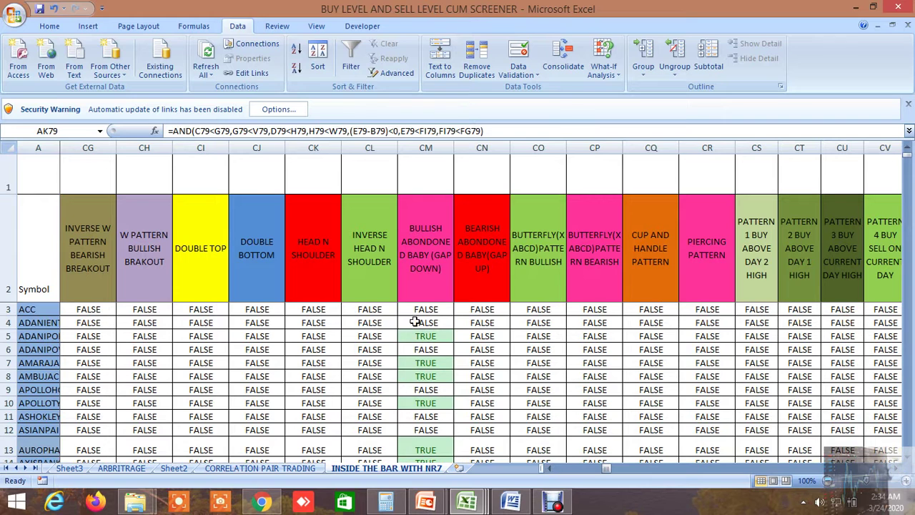
# Examine the bullish abandoned baby (gap down) column down the stock, commodity and index rows.
pyautogui.scroll(-16, 503, 371)
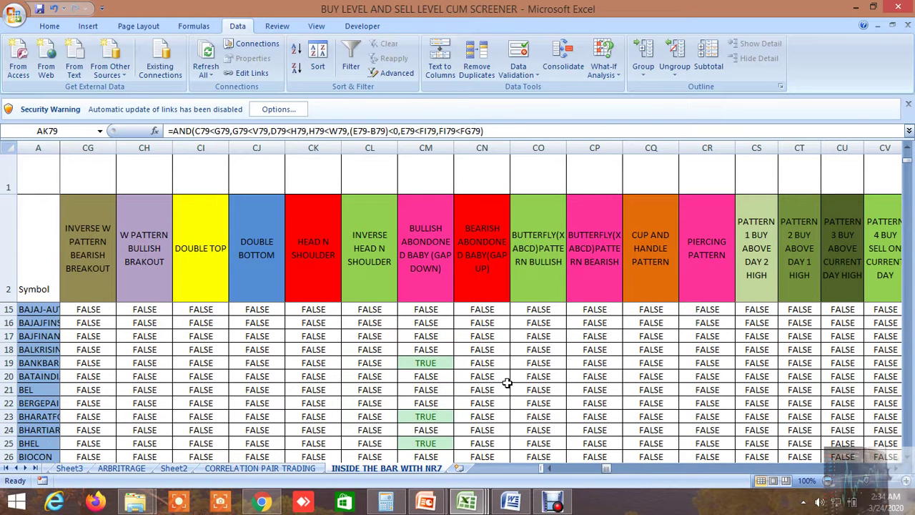
pyautogui.scroll(-3, 510, 380)
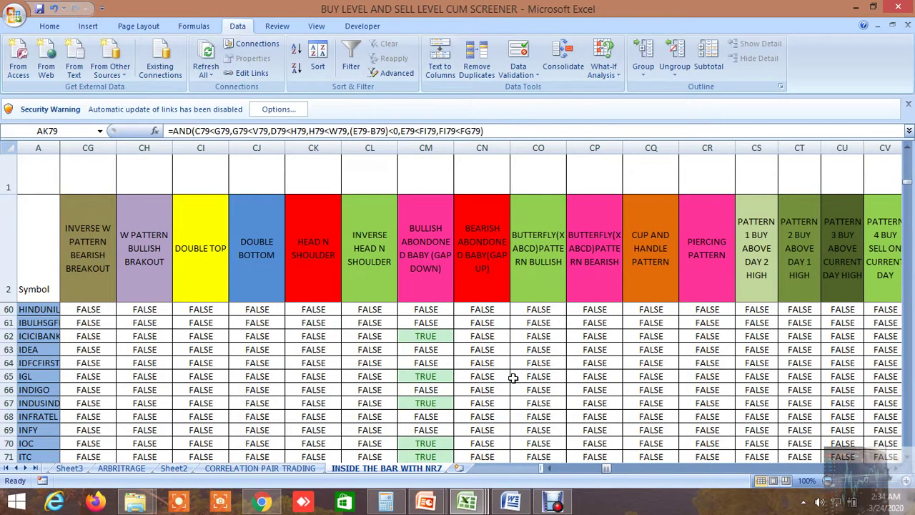
pyautogui.scroll(-20, 513, 378)
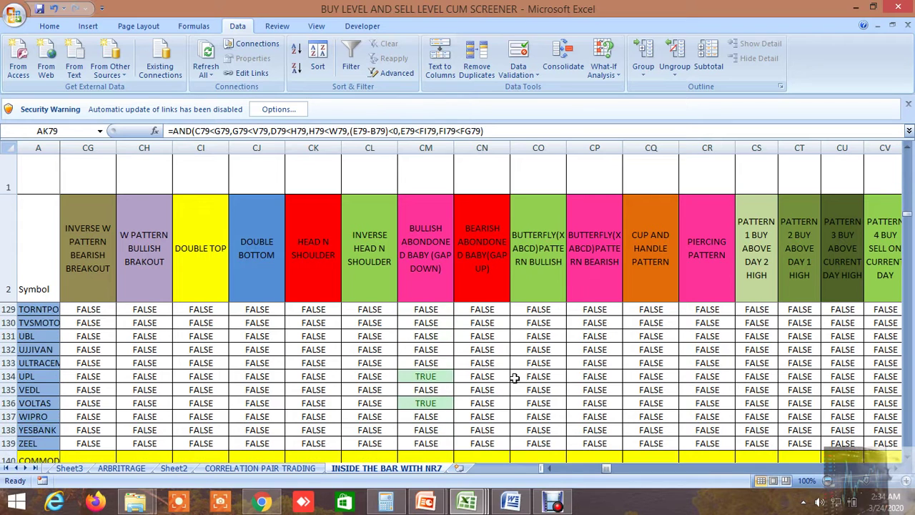
pyautogui.scroll(-3, 514, 378)
pyautogui.scroll(-3, 514, 378)
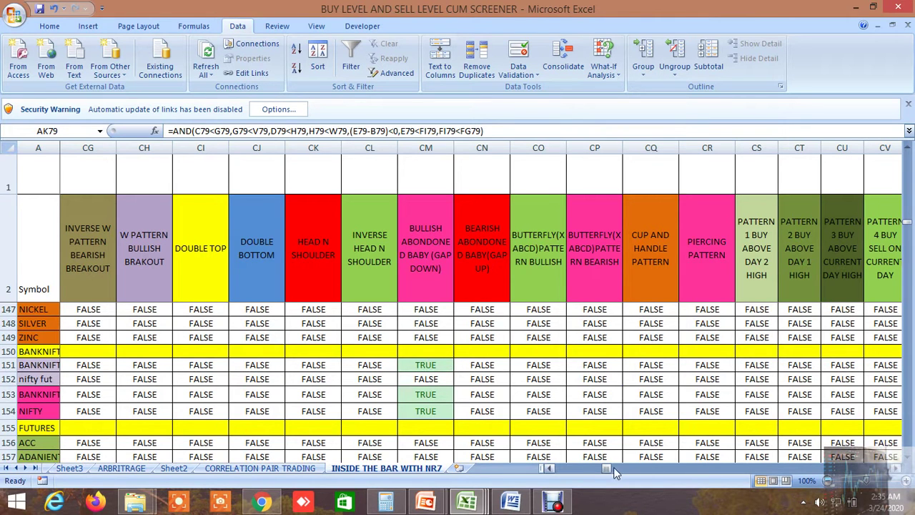
# Examine the LTP position columns and the daily-volatility Fibonacci buy and sell levels for the equity stocks.
pyautogui.moveTo(608, 466); pyautogui.dragTo(711, 469)
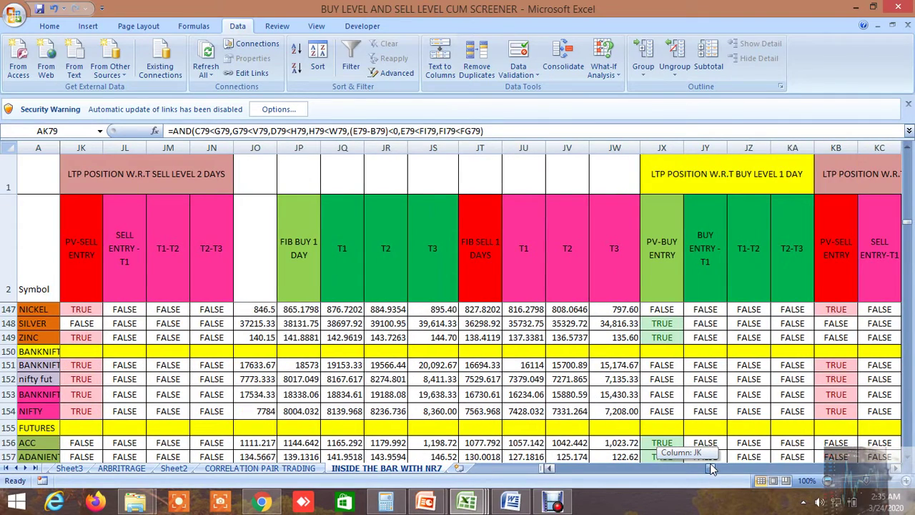
pyautogui.moveTo(711, 468); pyautogui.dragTo(781, 471)
pyautogui.moveTo(785, 472); pyautogui.dragTo(792, 472)
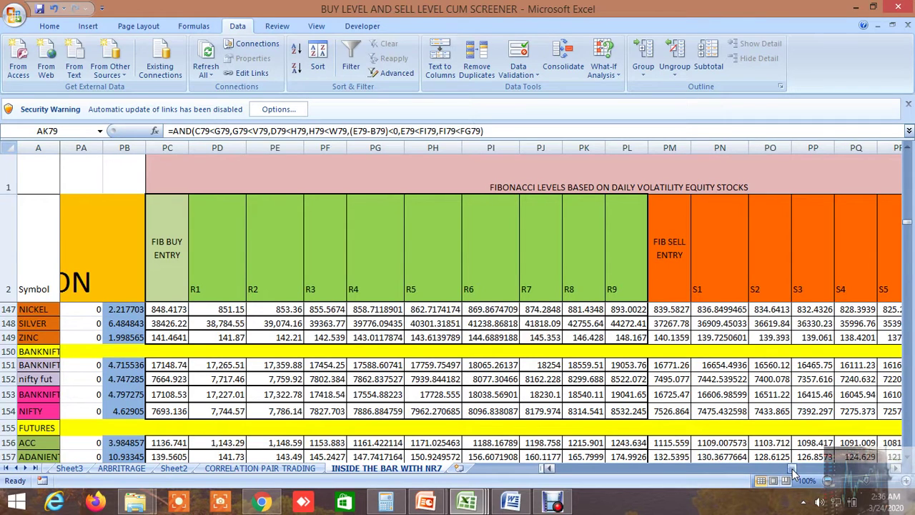
pyautogui.scroll(4, 502, 370)
pyautogui.scroll(2, 503, 370)
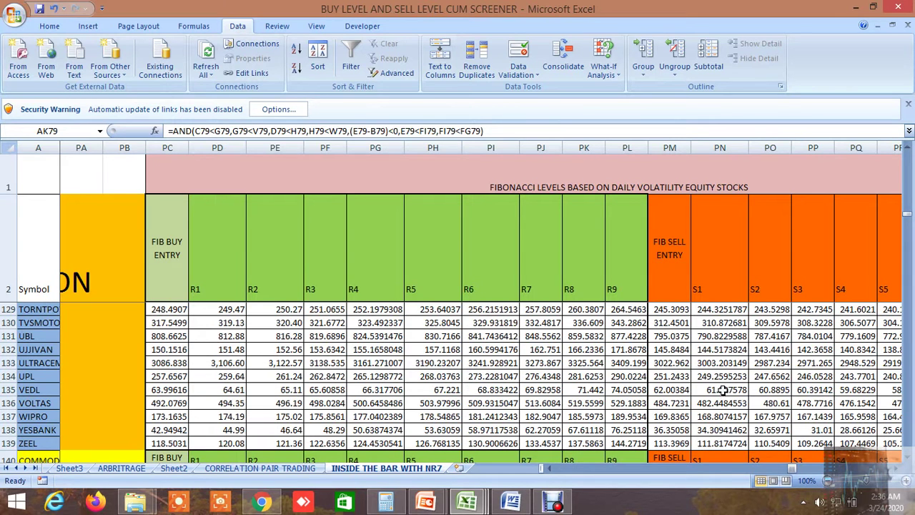
pyautogui.click(898, 470)
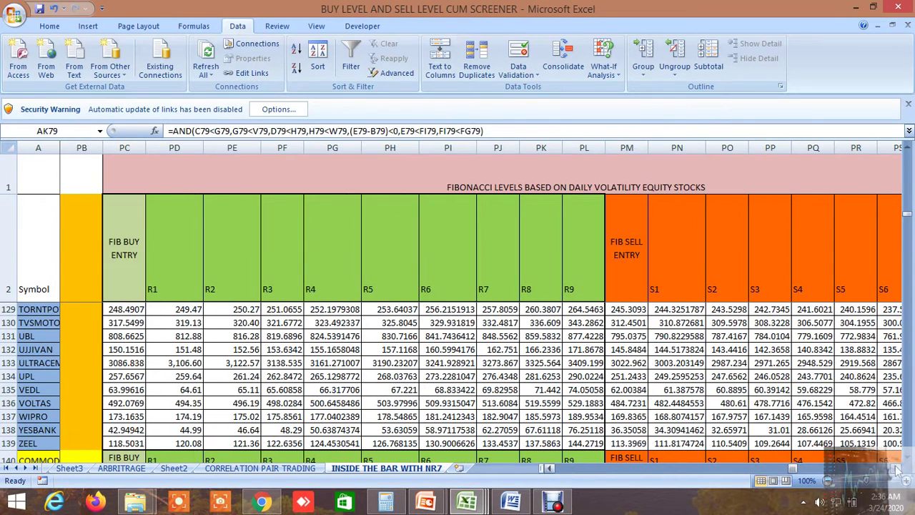
pyautogui.click(898, 469)
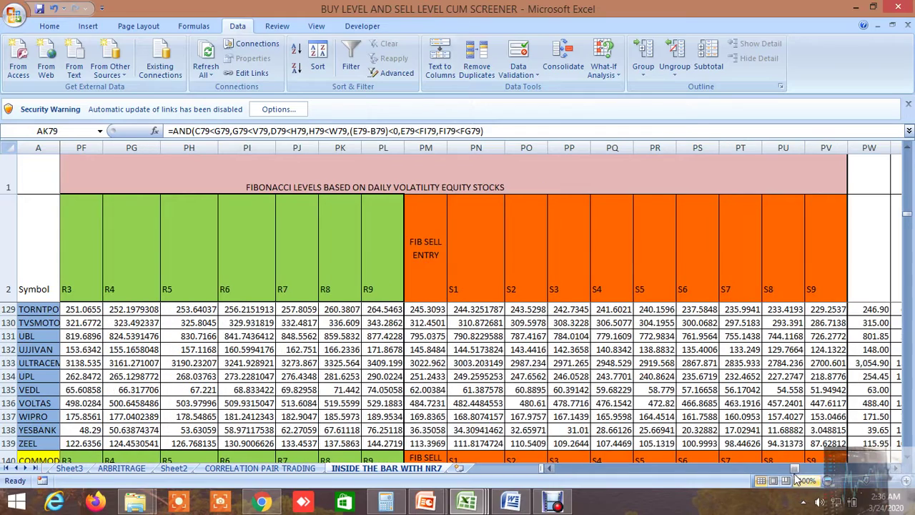
pyautogui.moveTo(795, 470); pyautogui.dragTo(790, 472)
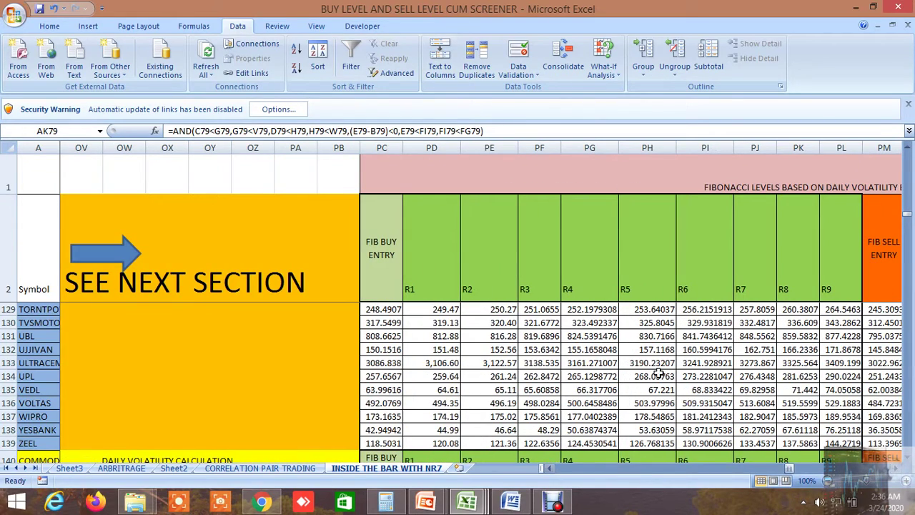
# Examine the daily volatility calculation and its Fibonacci R1–R9 and S1–S9 levels for the commodity and index rows.
pyautogui.scroll(-3, 651, 372)
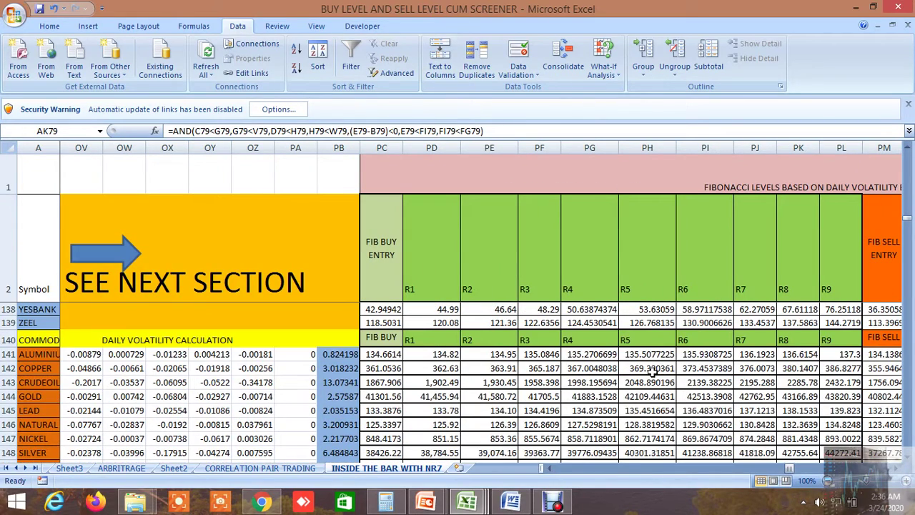
pyautogui.scroll(-1, 652, 372)
pyautogui.scroll(1, 651, 372)
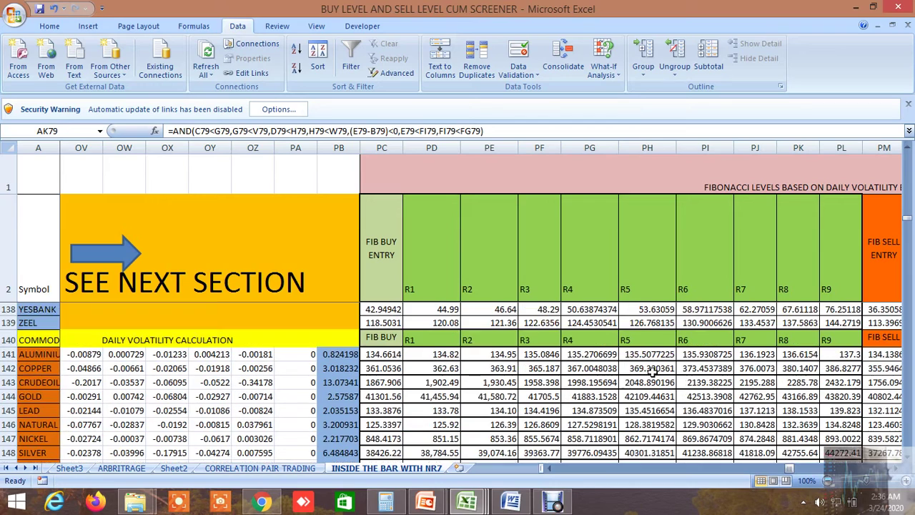
pyautogui.click(896, 468)
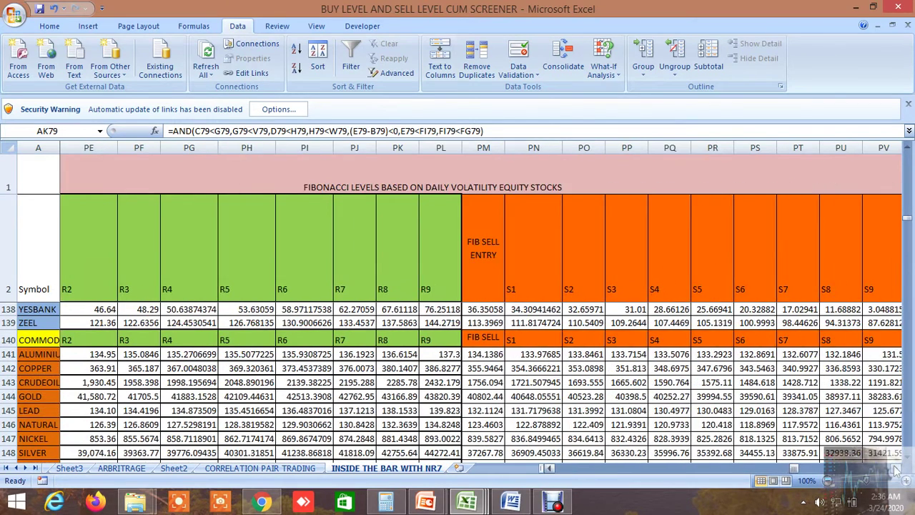
pyautogui.click(896, 468)
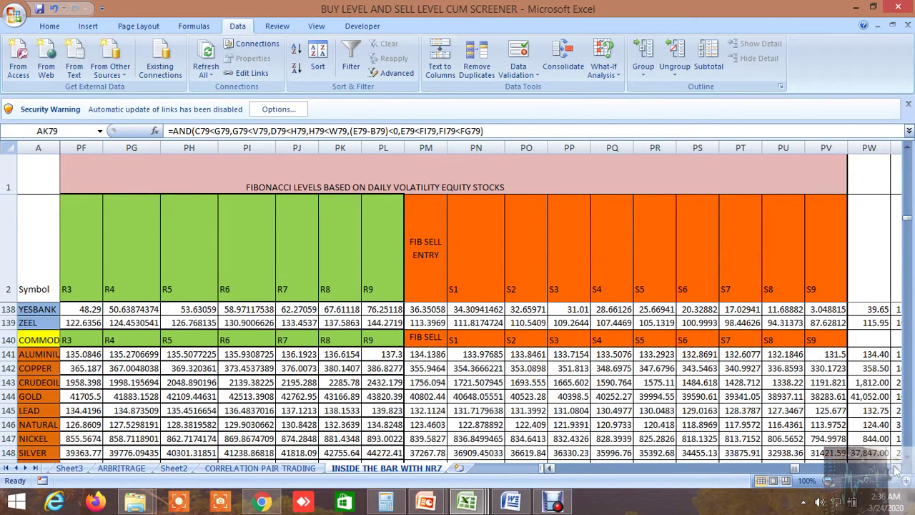
pyautogui.click(798, 470)
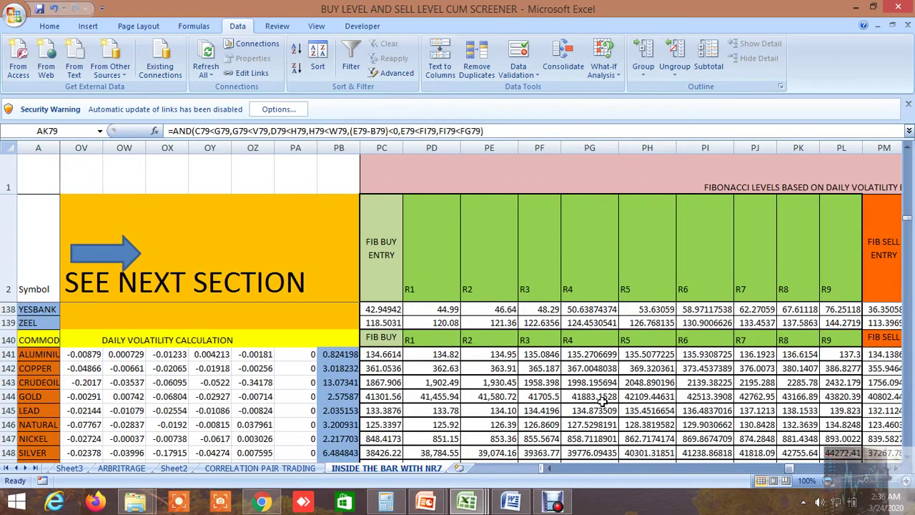
pyautogui.scroll(-3, 604, 403)
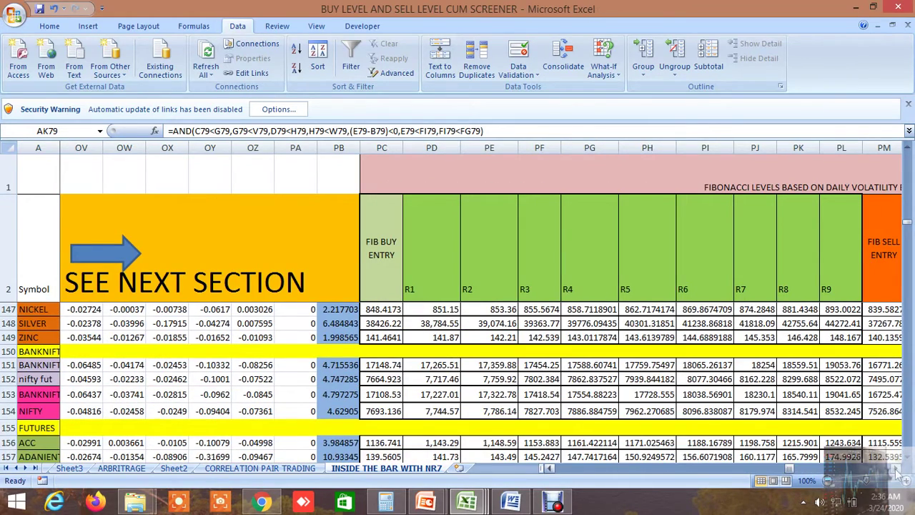
# Examine the Gann angle calculation section, including buy entry R3 and strong resistance R6, for stocks, commodities and indices.
pyautogui.moveTo(896, 469); pyautogui.dragTo(897, 471)
pyautogui.scroll(3, 729, 400)
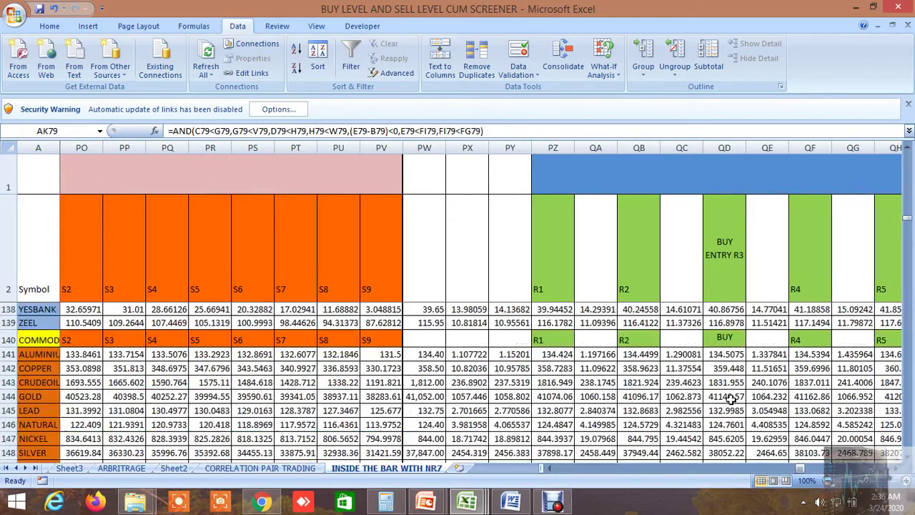
pyautogui.moveTo(897, 471); pyautogui.dragTo(897, 471)
pyautogui.scroll(2, 694, 422)
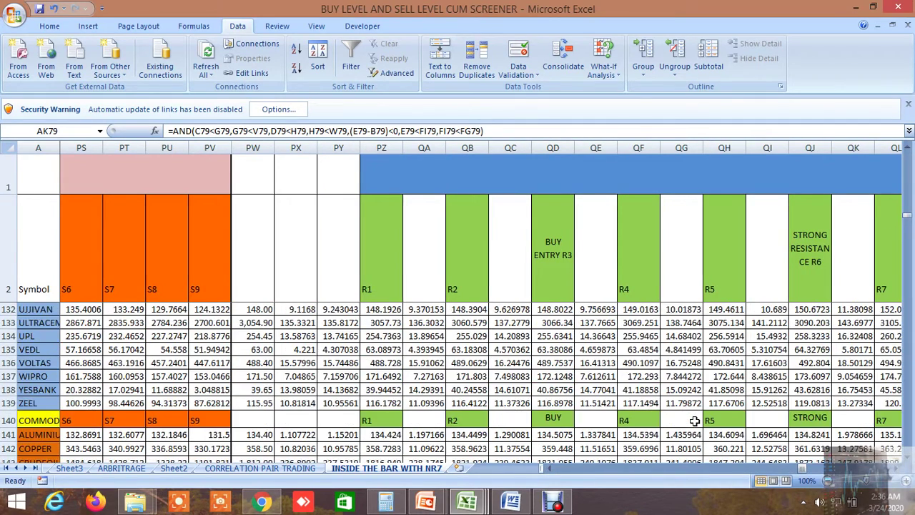
pyautogui.scroll(-3, 694, 421)
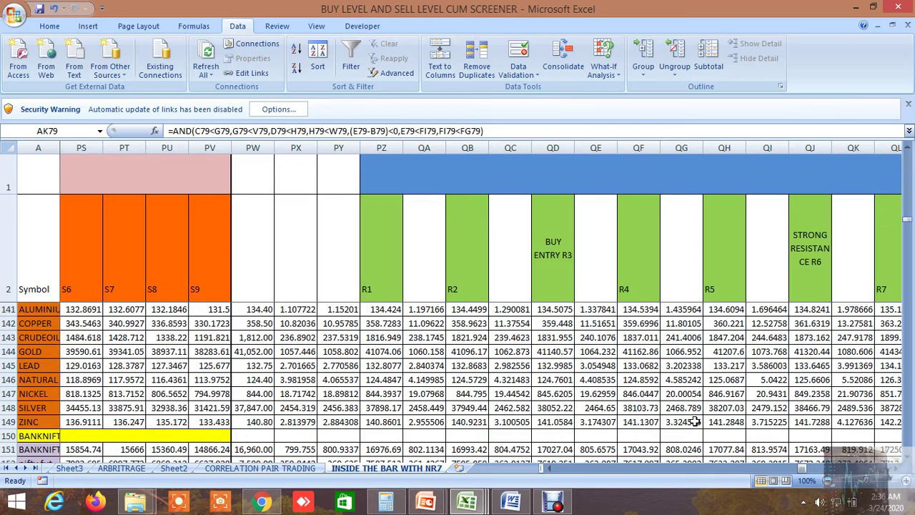
pyautogui.scroll(-2, 694, 421)
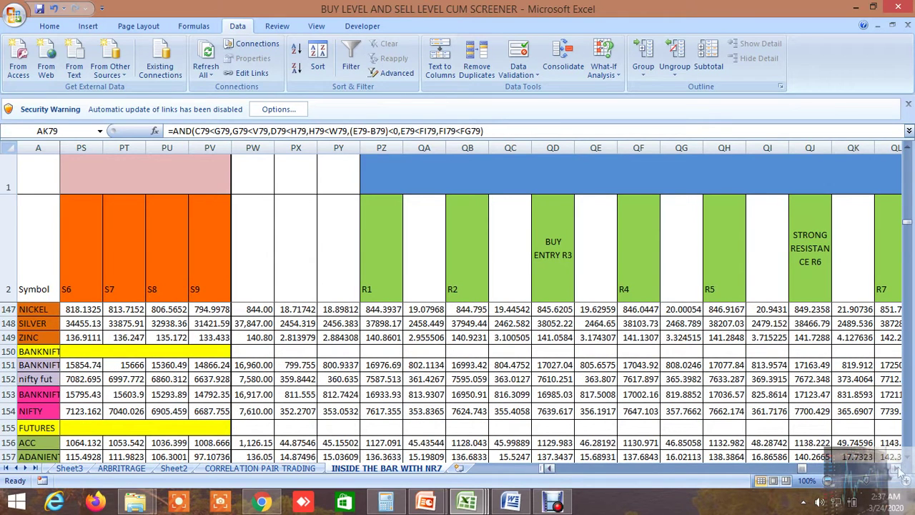
pyautogui.moveTo(898, 471); pyautogui.dragTo(898, 471)
pyautogui.click(898, 471)
pyautogui.click(898, 471)
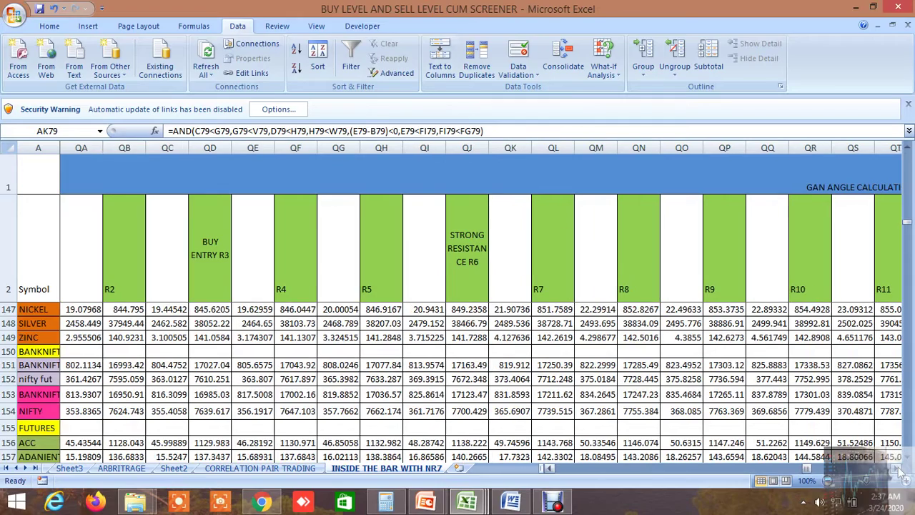
pyautogui.click(898, 471)
pyautogui.moveTo(899, 471); pyautogui.dragTo(900, 472)
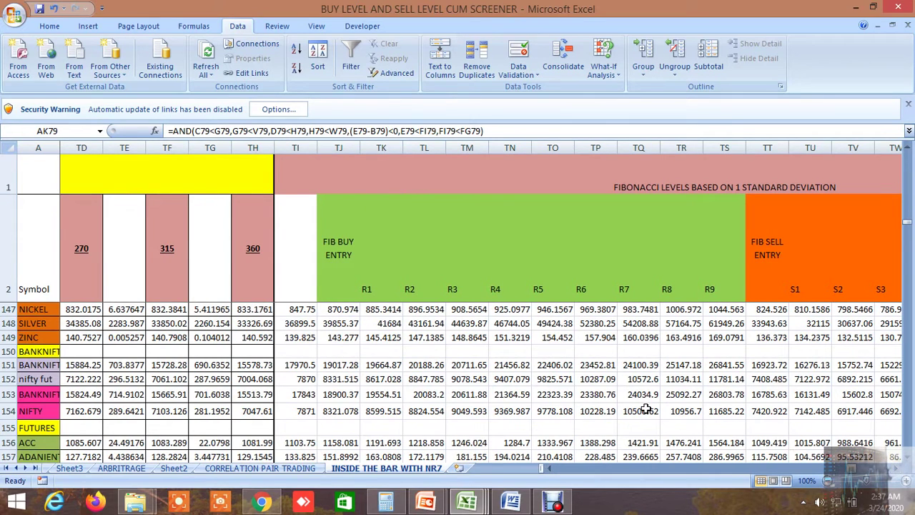
# Examine the one-standard-deviation Fibonacci buy and sell levels for stocks, commodities and indices, continuing to the Elliott wave calculation section.
pyautogui.scroll(4, 645, 408)
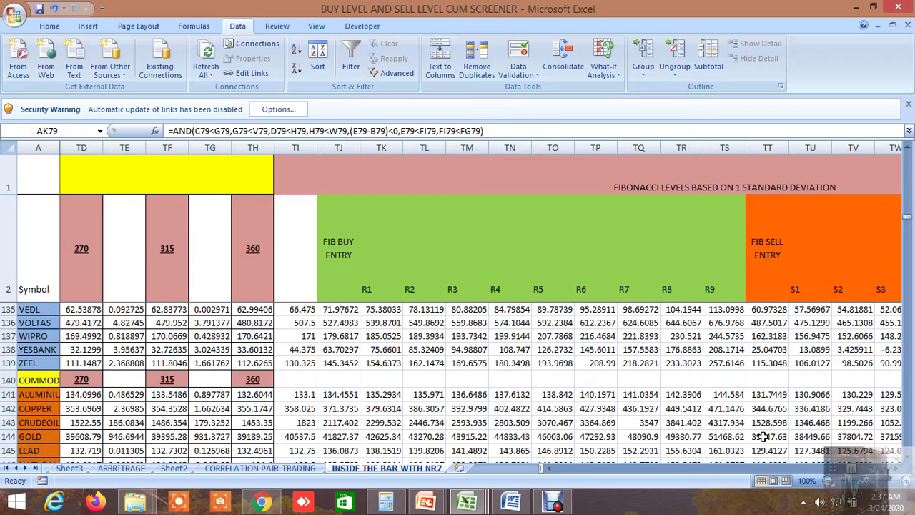
pyautogui.moveTo(899, 471); pyautogui.dragTo(899, 474)
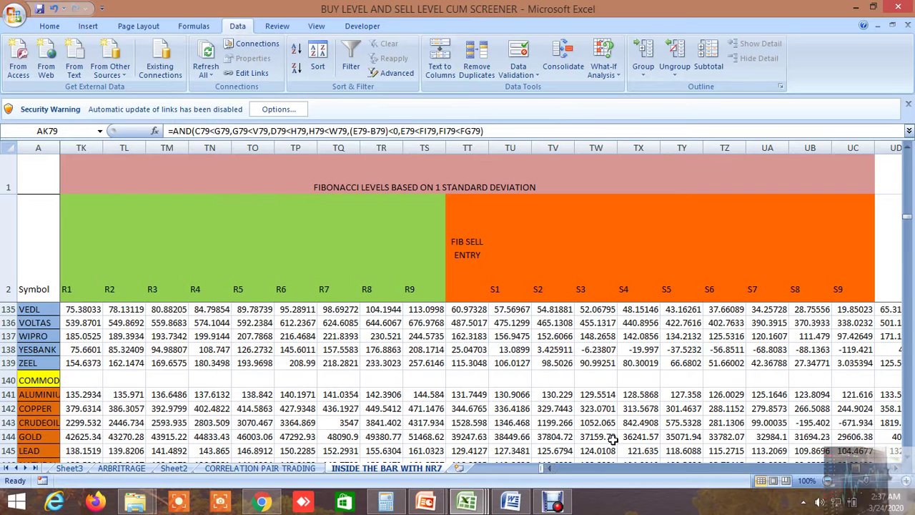
pyautogui.click(551, 469)
pyautogui.doubleClick(552, 470)
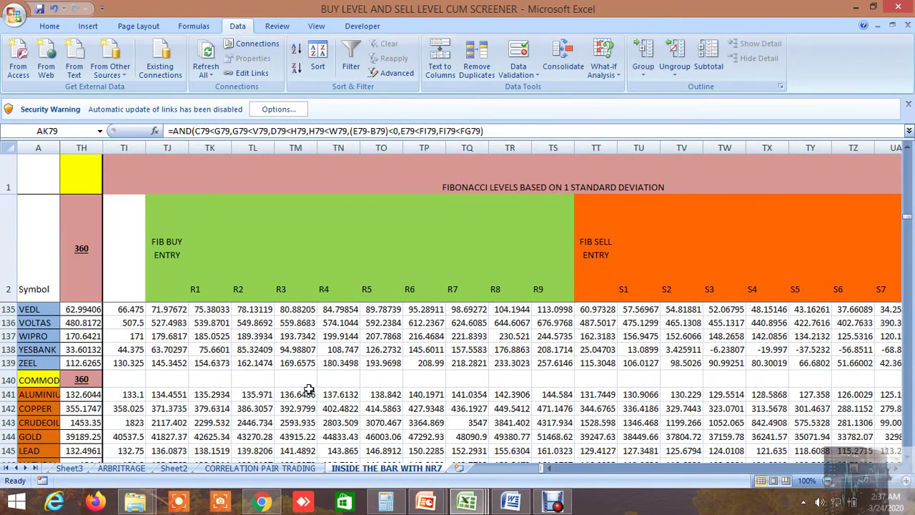
pyautogui.scroll(-2, 309, 388)
pyautogui.scroll(-1, 309, 388)
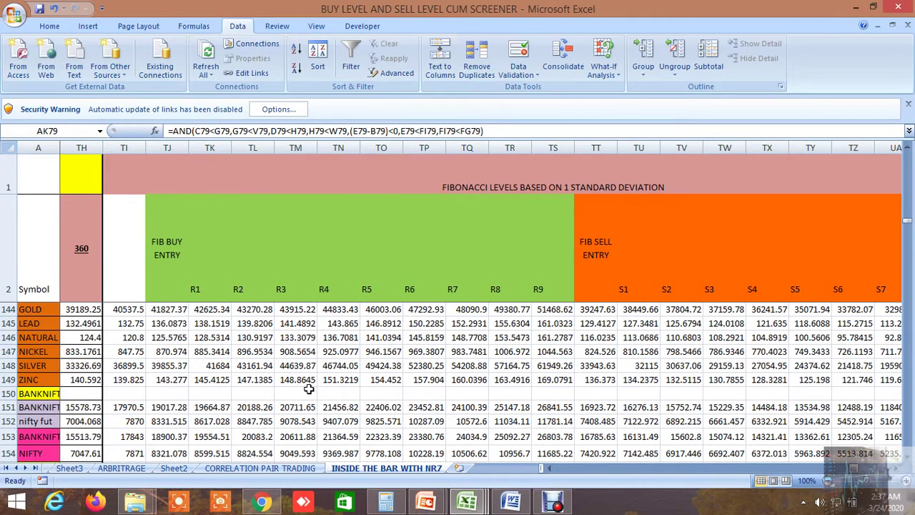
pyautogui.scroll(-1, 309, 388)
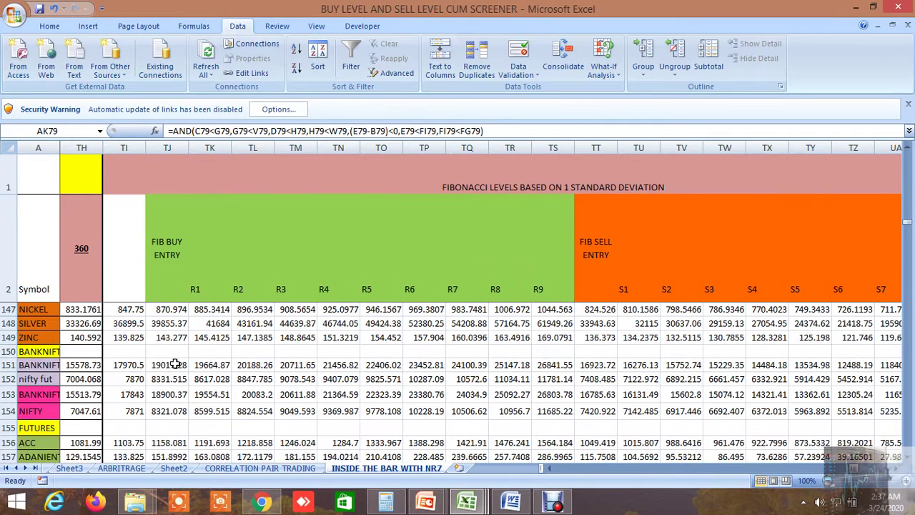
pyautogui.click(892, 472)
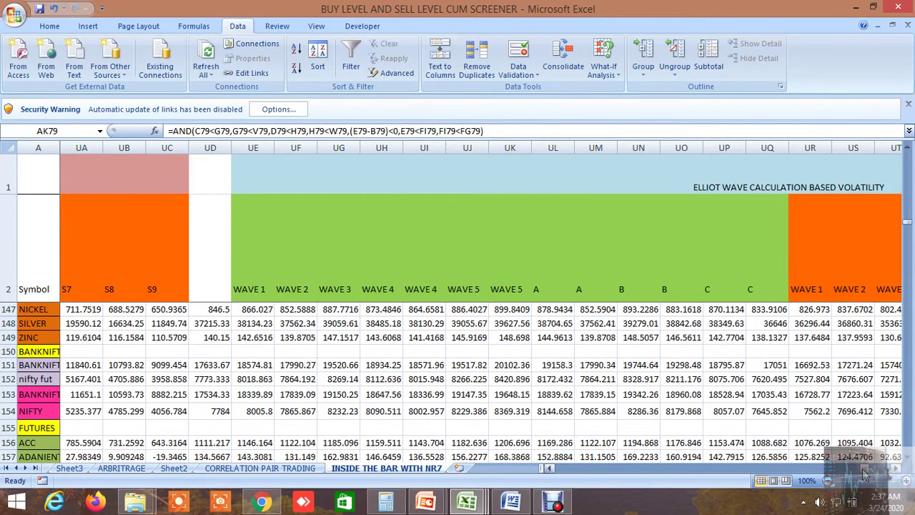
# Look across the Elliott wave price and time sections and the one-standard-deviation Fibonacci levels for the last equity and commodity rows.
pyautogui.moveTo(867, 473)
pyautogui.mouseDown()
pyautogui.moveTo(852, 473)
pyautogui.moveTo(864, 475)
pyautogui.mouseUp()
pyautogui.scroll(4, 679, 418)
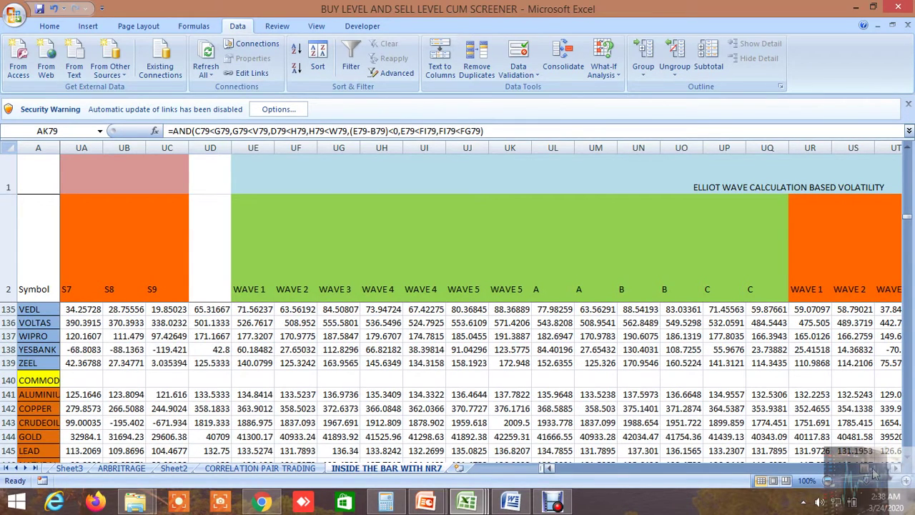
pyautogui.click(892, 470)
pyautogui.click(892, 470)
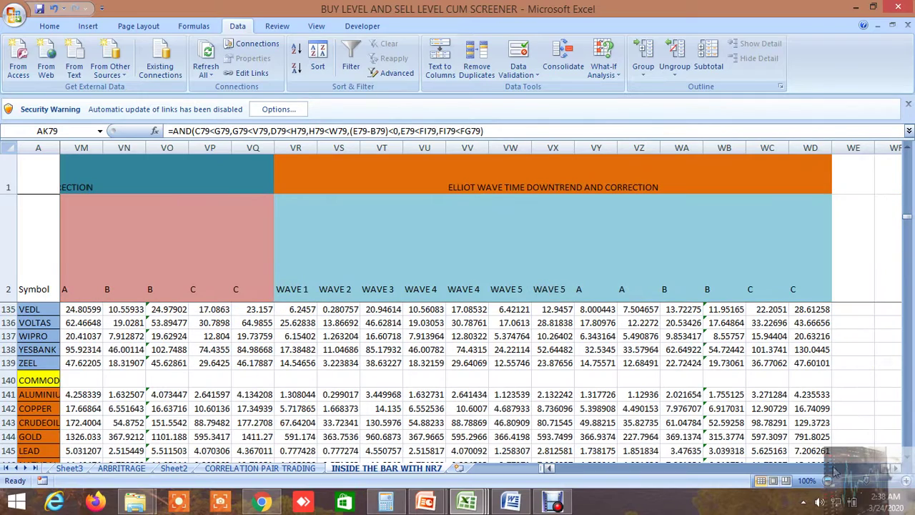
pyautogui.click(878, 471)
pyautogui.click(869, 472)
pyautogui.click(857, 475)
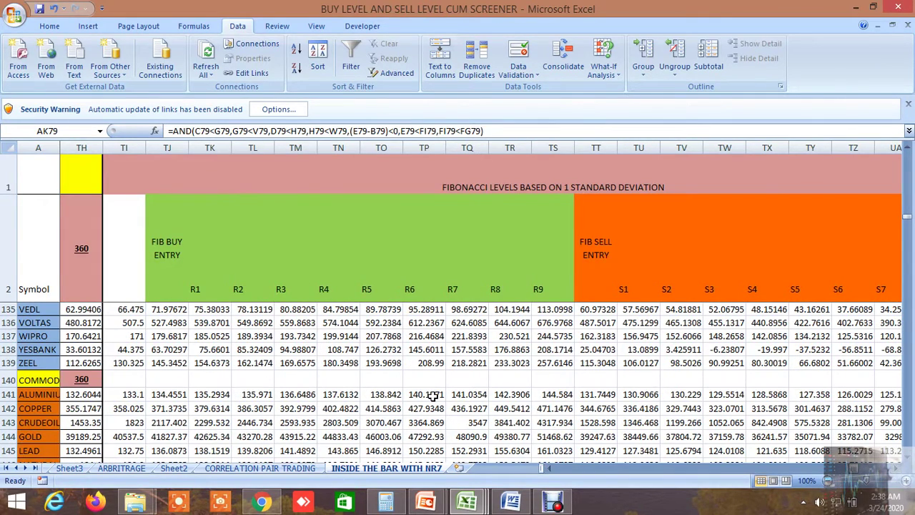
pyautogui.scroll(-2, 434, 396)
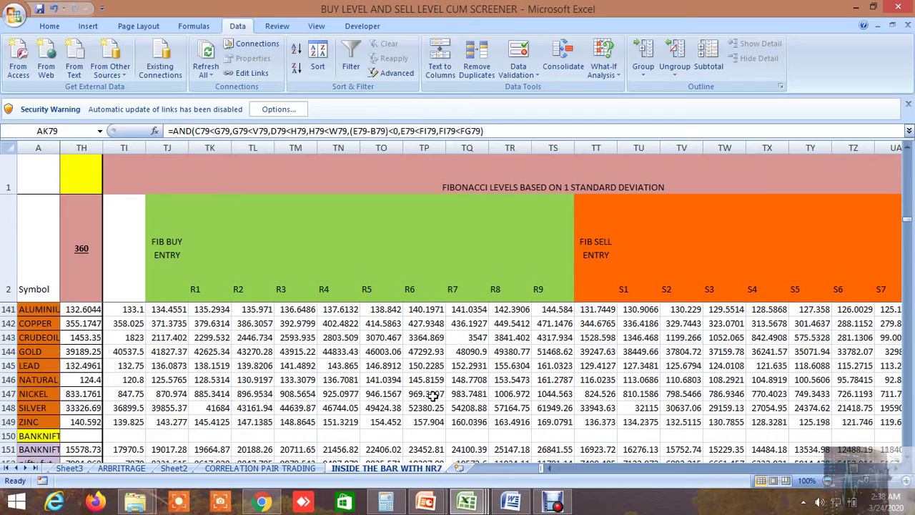
# Inspect the volatility-based Elliott wave formulas for uptrend Wave 1, Wave 2 and Wave 3 in the nifty fut row.
pyautogui.click(895, 471)
pyautogui.click(895, 472)
pyautogui.click(895, 471)
pyautogui.click(895, 472)
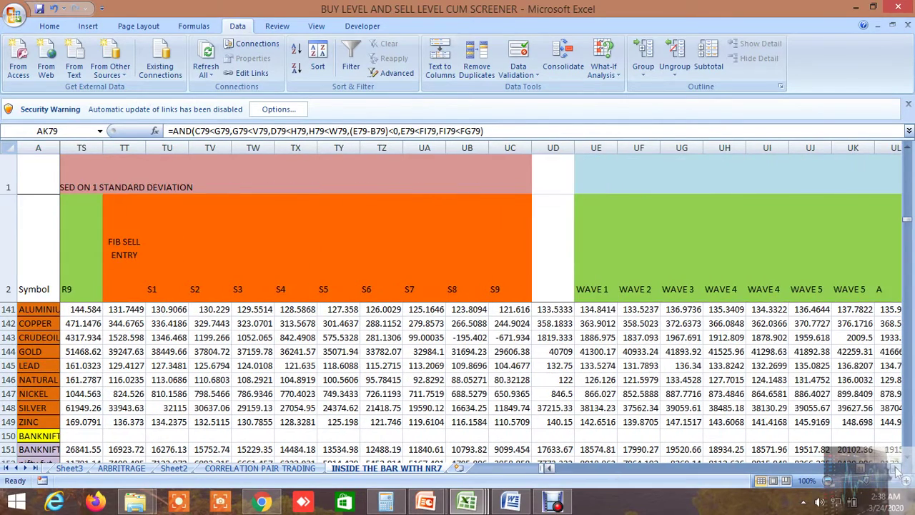
pyautogui.click(896, 471)
pyautogui.click(896, 472)
pyautogui.click(896, 472)
pyautogui.click(896, 472)
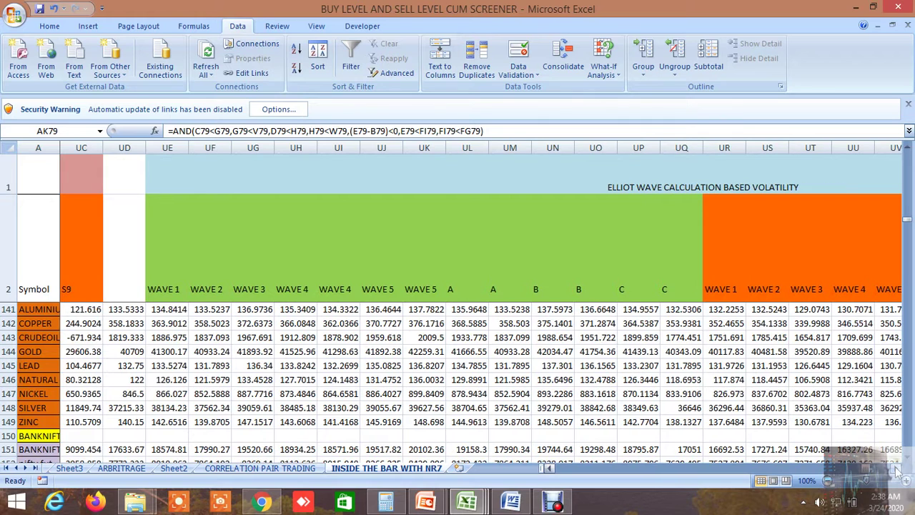
pyautogui.scroll(-2, 444, 372)
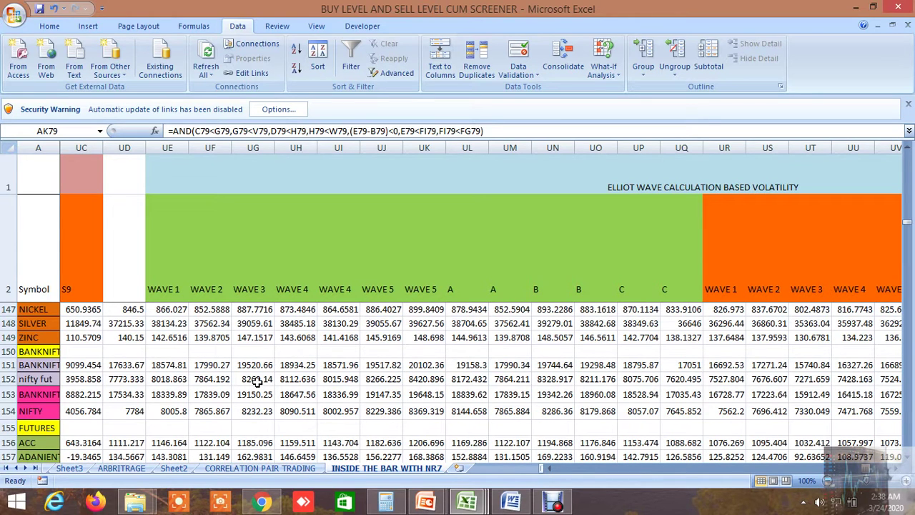
pyautogui.click(171, 379)
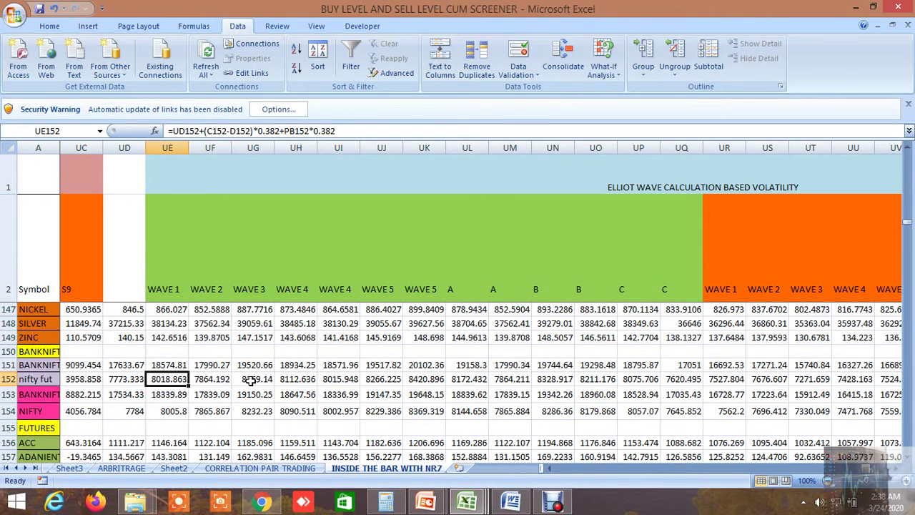
pyautogui.click(213, 379)
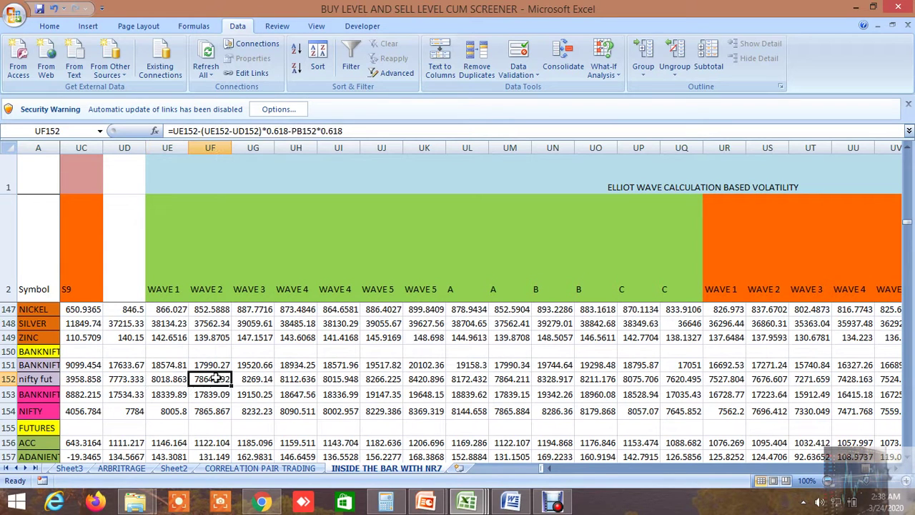
pyautogui.click(257, 381)
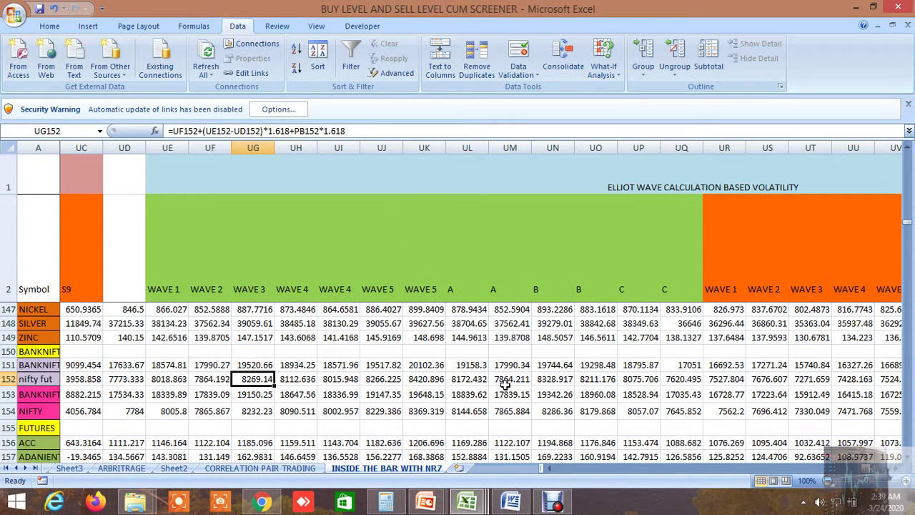
pyautogui.click(477, 352)
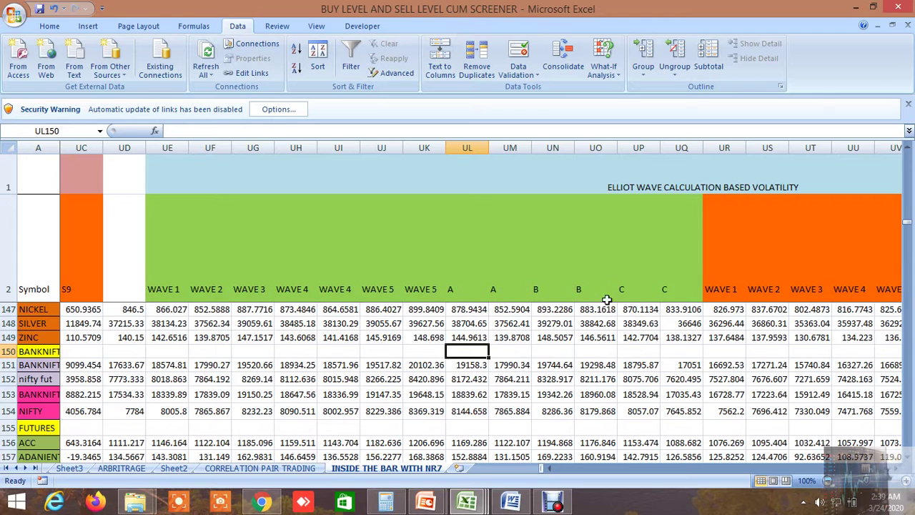
# Inspect the downtrend Elliott wave formulas for Wave 1, Wave 2, Wave 3 and both Wave 4 columns in BANKNIFTY row 151.
pyautogui.click(898, 469)
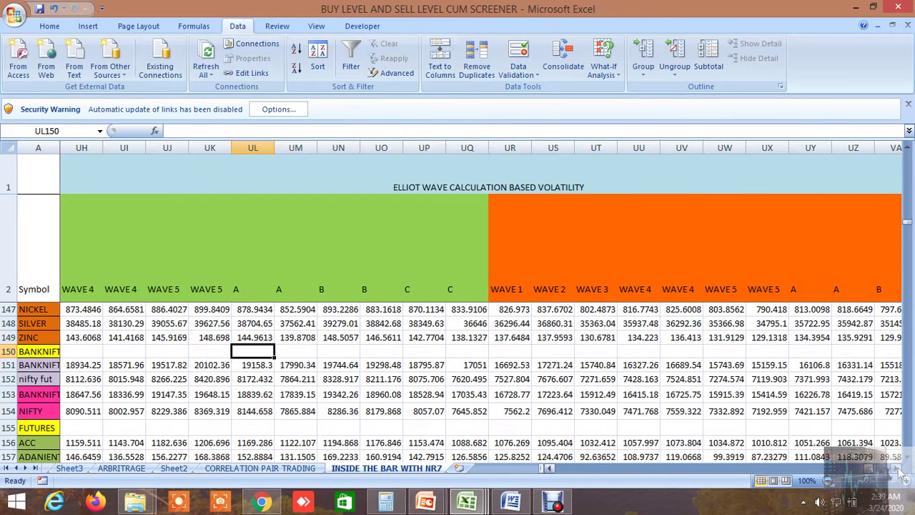
pyautogui.click(897, 468)
pyautogui.click(897, 469)
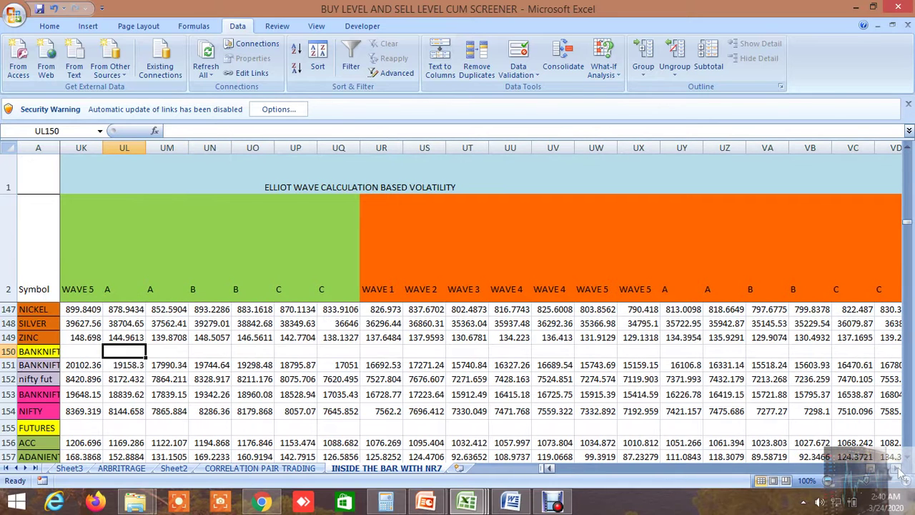
pyautogui.click(898, 469)
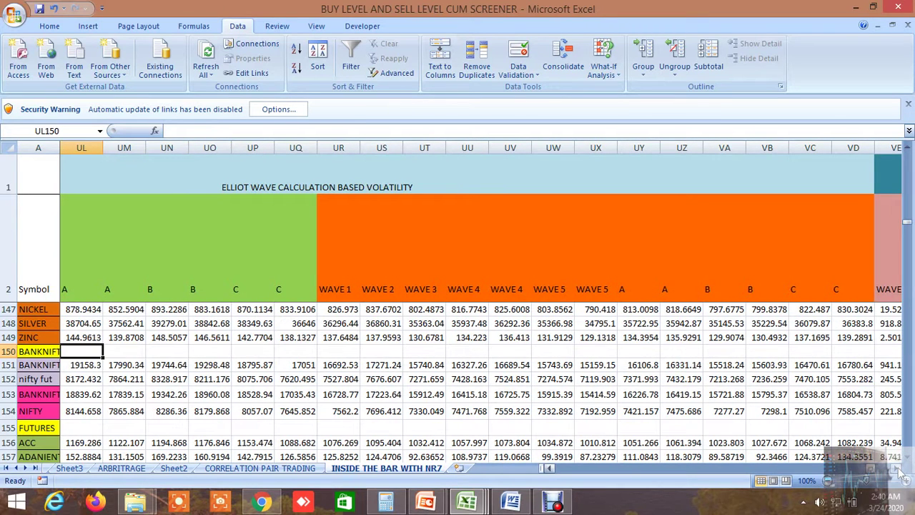
pyautogui.click(898, 468)
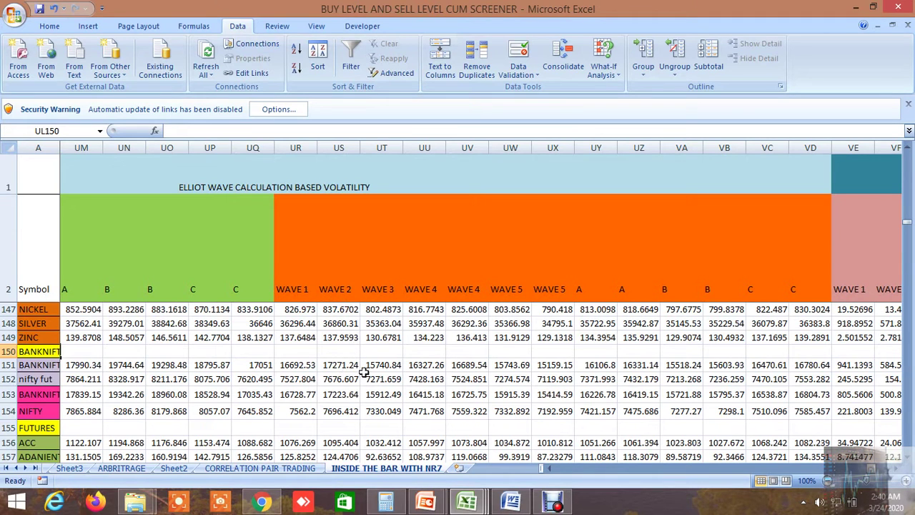
pyautogui.click(343, 366)
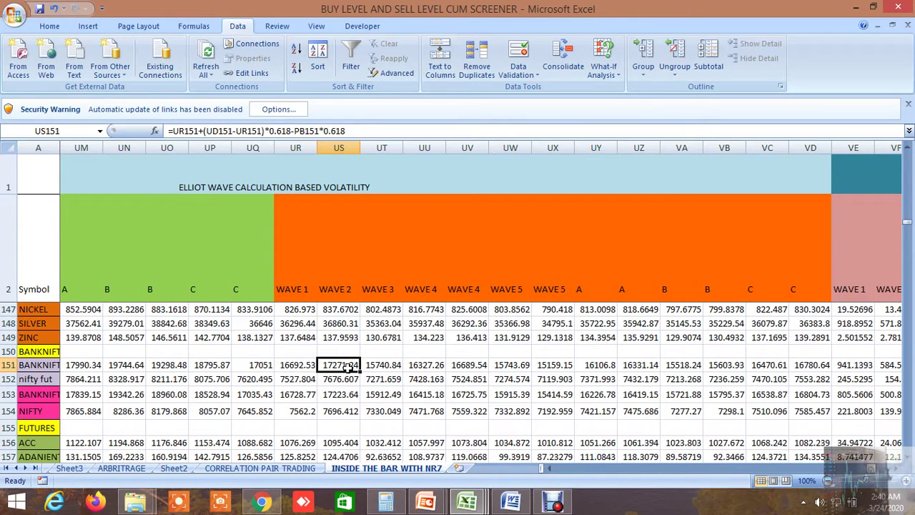
pyautogui.click(298, 366)
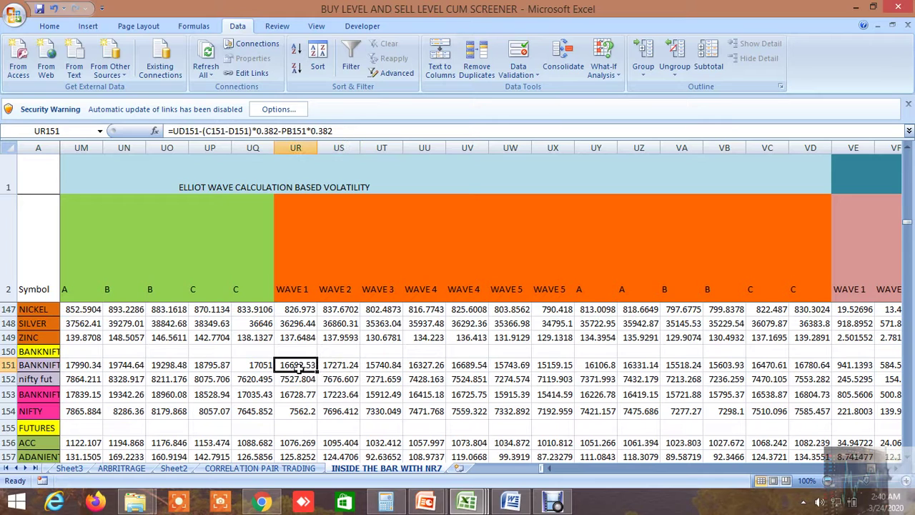
pyautogui.click(342, 366)
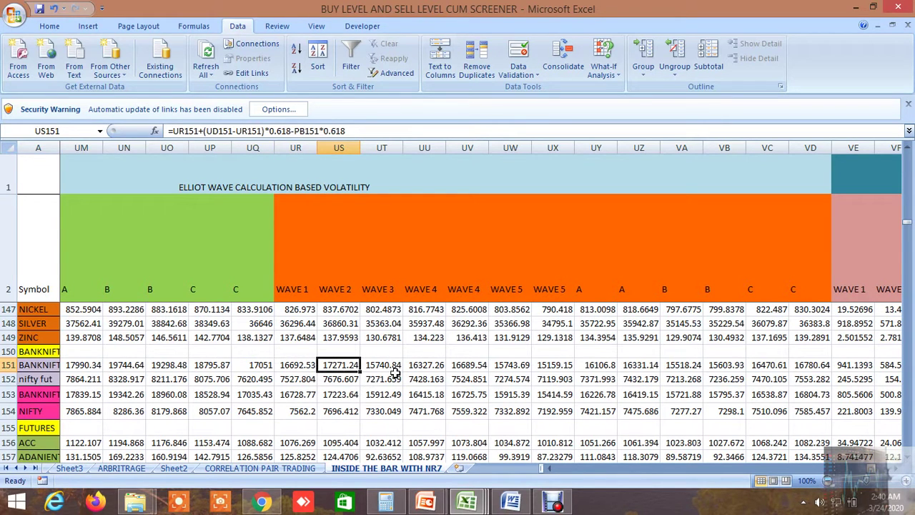
pyautogui.click(389, 366)
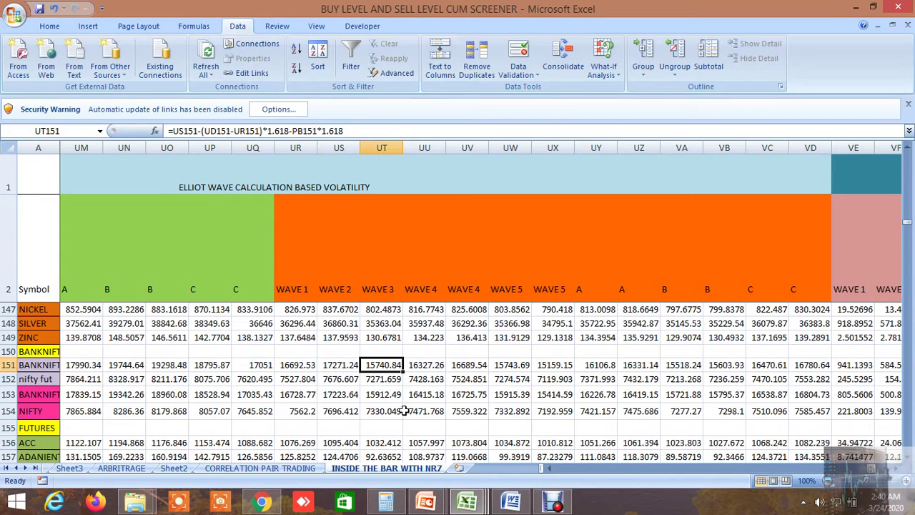
pyautogui.click(426, 366)
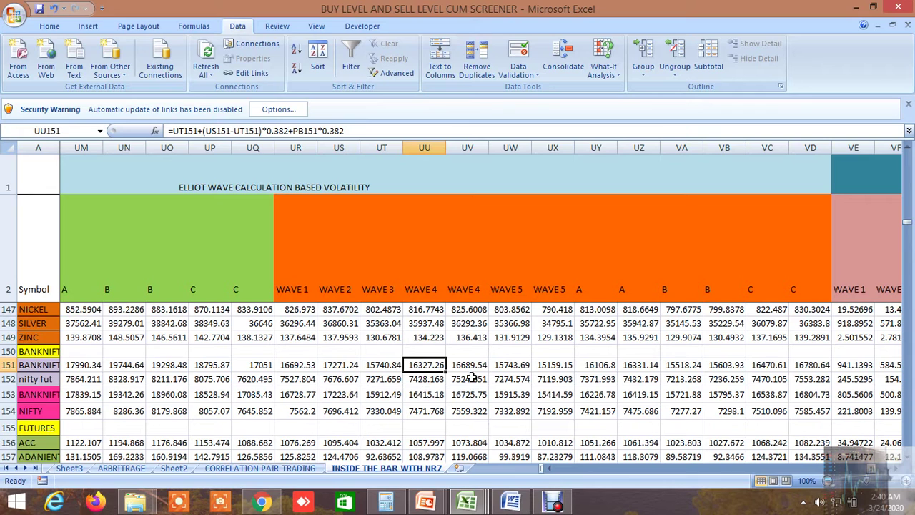
pyautogui.click(469, 366)
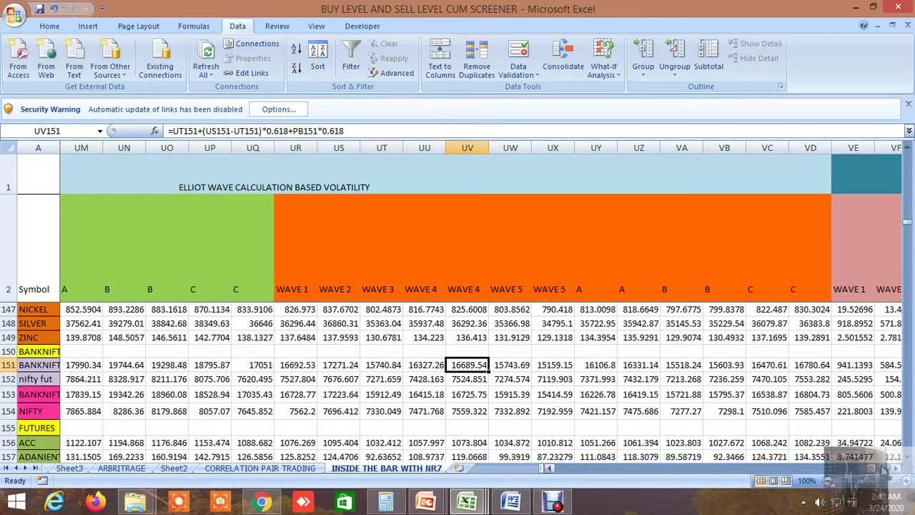
# Examine the Elliott wave time columns for uptrend and correction, continuing through downtrend and correction, in the commodity and index rows.
pyautogui.click(897, 469)
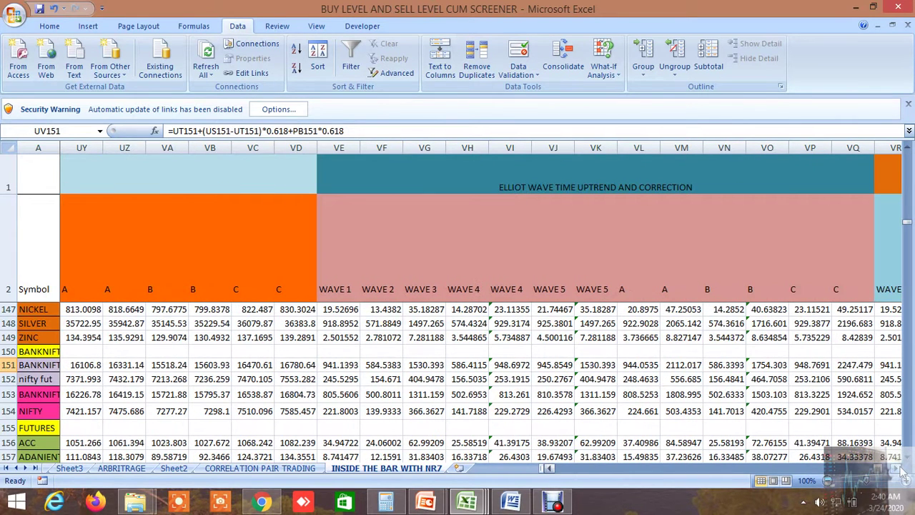
pyautogui.click(902, 471)
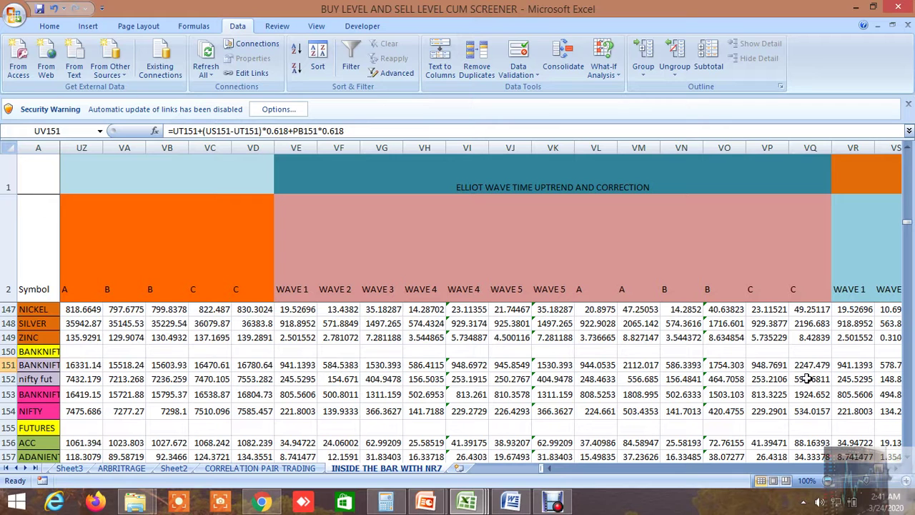
pyautogui.click(895, 468)
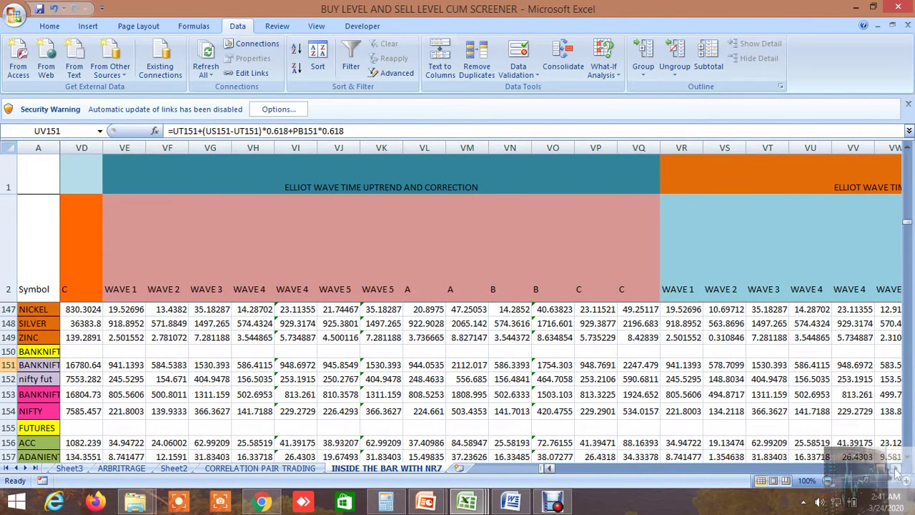
pyautogui.click(896, 468)
pyautogui.click(895, 468)
pyautogui.click(896, 468)
pyautogui.click(896, 468)
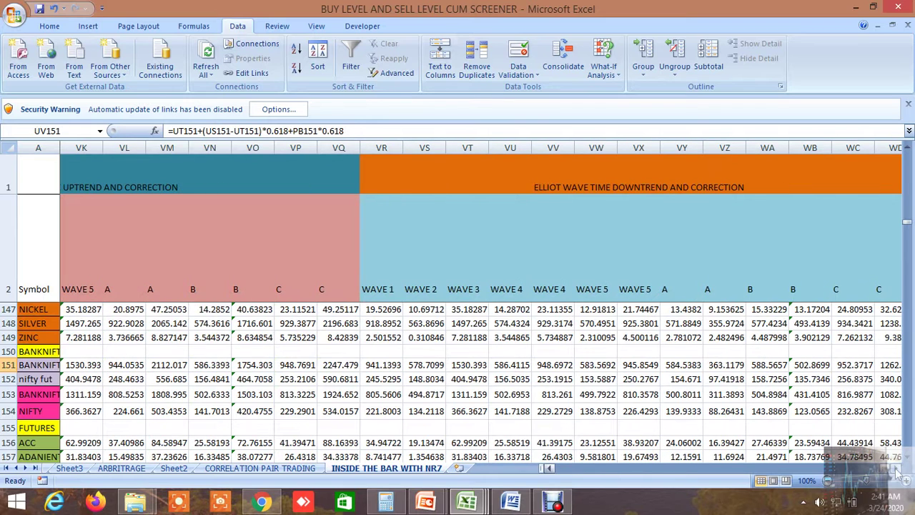
pyautogui.click(896, 468)
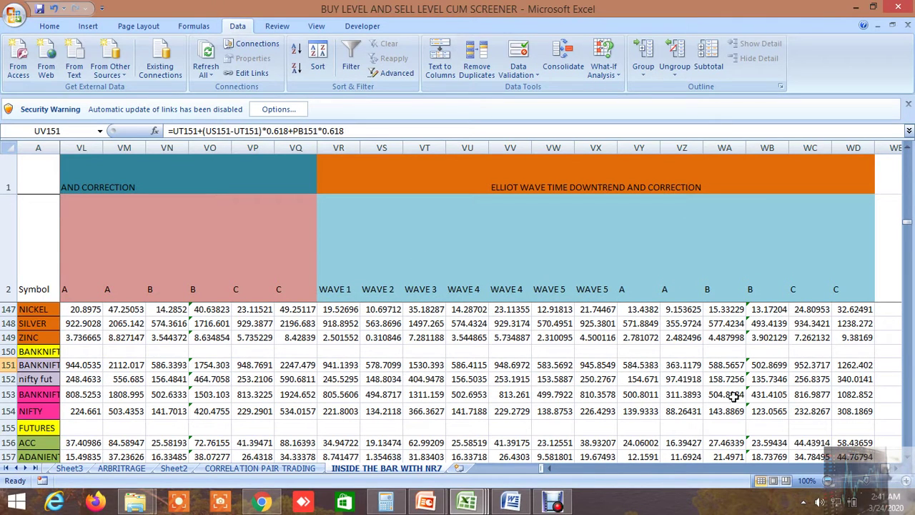
# Return to the screener's first columns, then switch to the BUY LEVEL AND SELL LEVEL 3 workbook and examine its uptrend buy and sell targets.
pyautogui.moveTo(887, 469); pyautogui.dragTo(529, 456)
pyautogui.moveTo(481, 504)
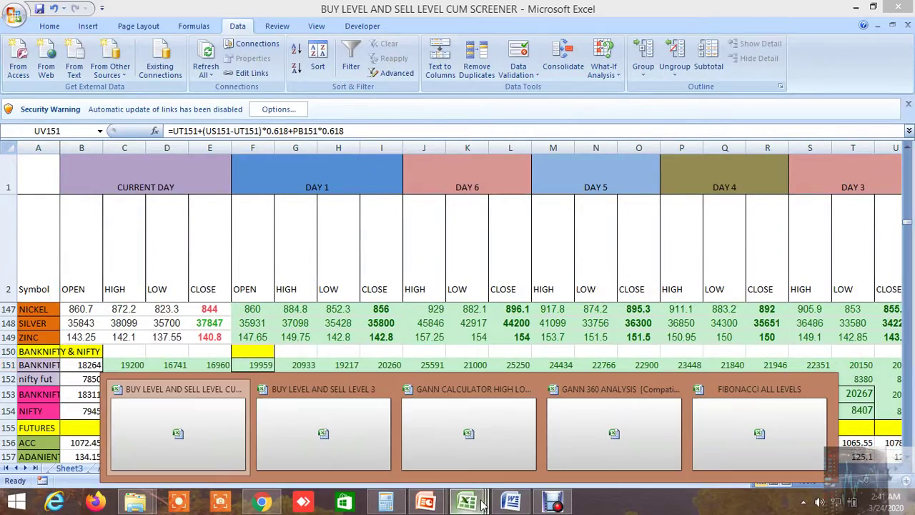
pyautogui.click(340, 446)
pyautogui.scroll(15, 354, 334)
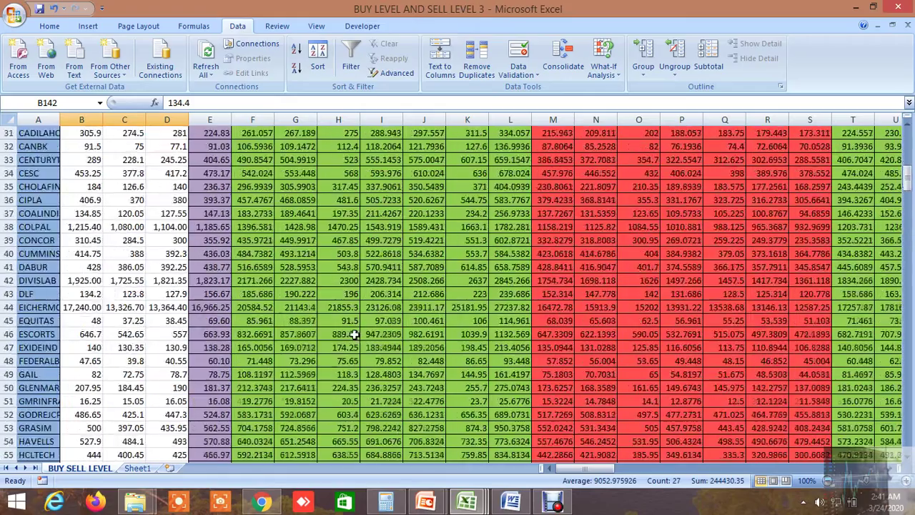
pyautogui.scroll(10, 353, 334)
pyautogui.scroll(-1, 331, 311)
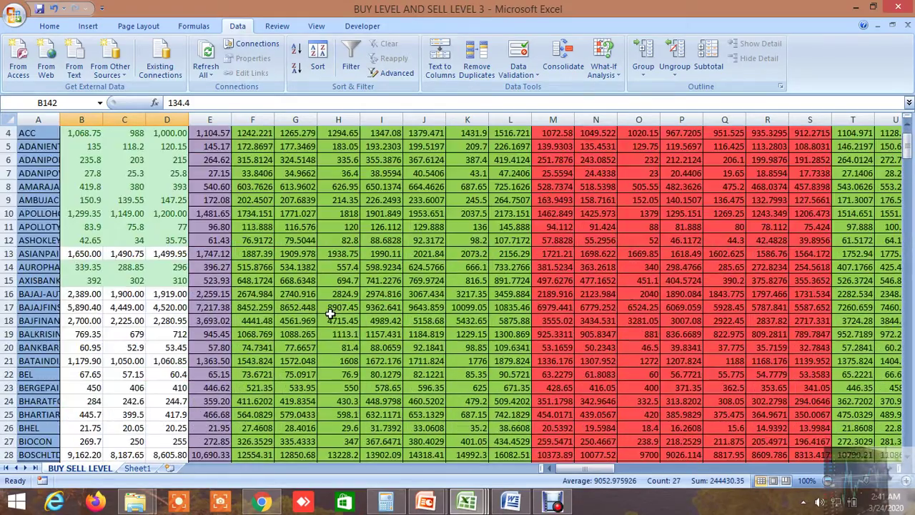
pyautogui.scroll(1, 330, 312)
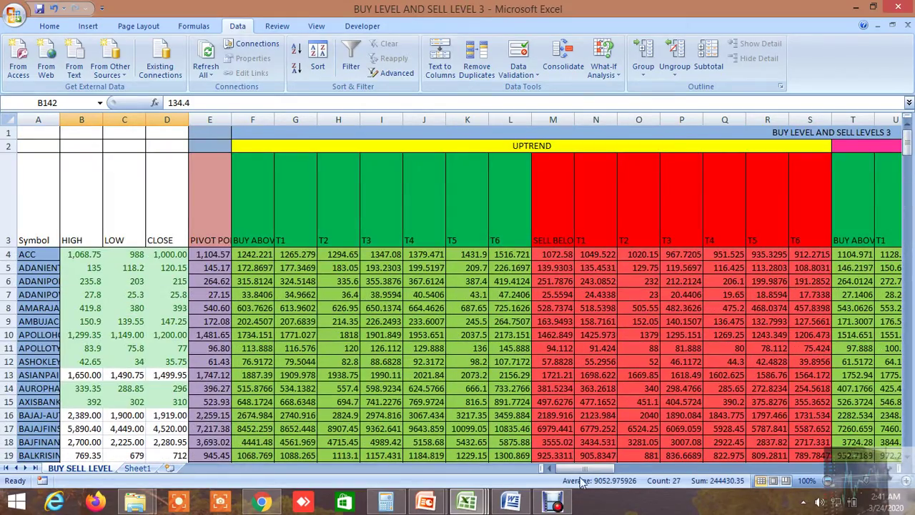
pyautogui.moveTo(580, 472)
pyautogui.mouseDown()
pyautogui.moveTo(645, 473)
pyautogui.moveTo(579, 474)
pyautogui.mouseUp()
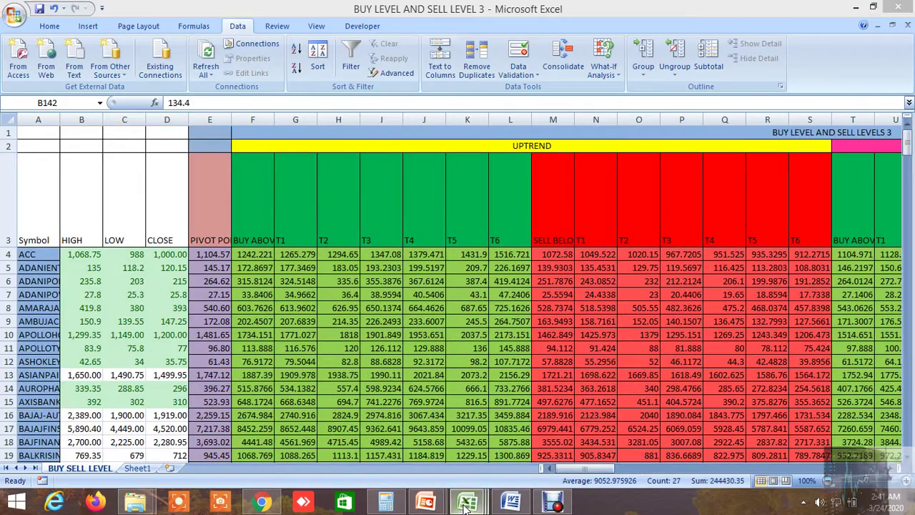
# Switch to the GANN CALCULATOR HIGH LOW PIVOT POINT workbook and examine the Gann angle high upside and downside columns for the first stocks.
pyautogui.moveTo(466, 502)
pyautogui.click(452, 436)
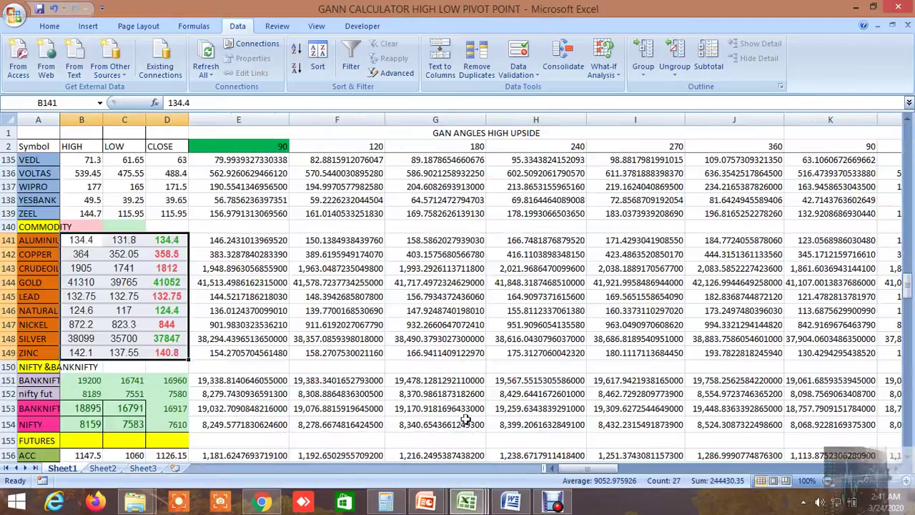
pyautogui.scroll(20, 357, 347)
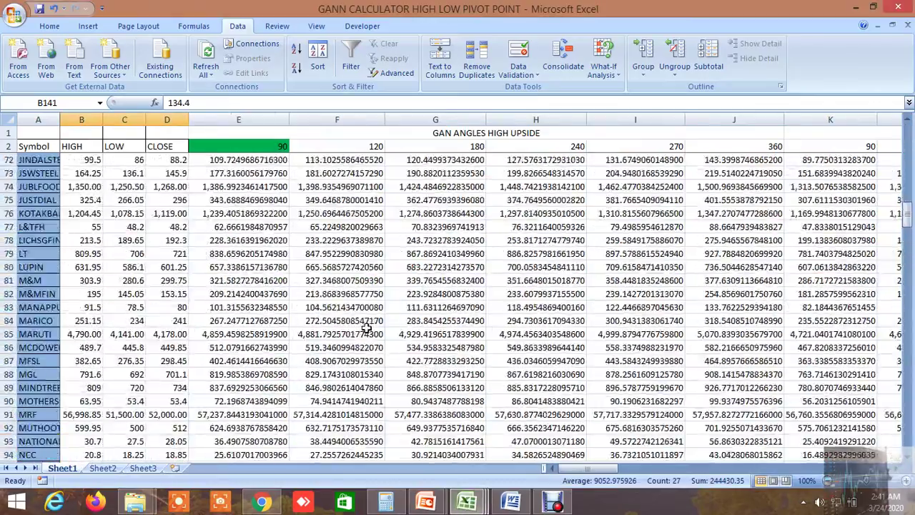
pyautogui.scroll(11, 368, 326)
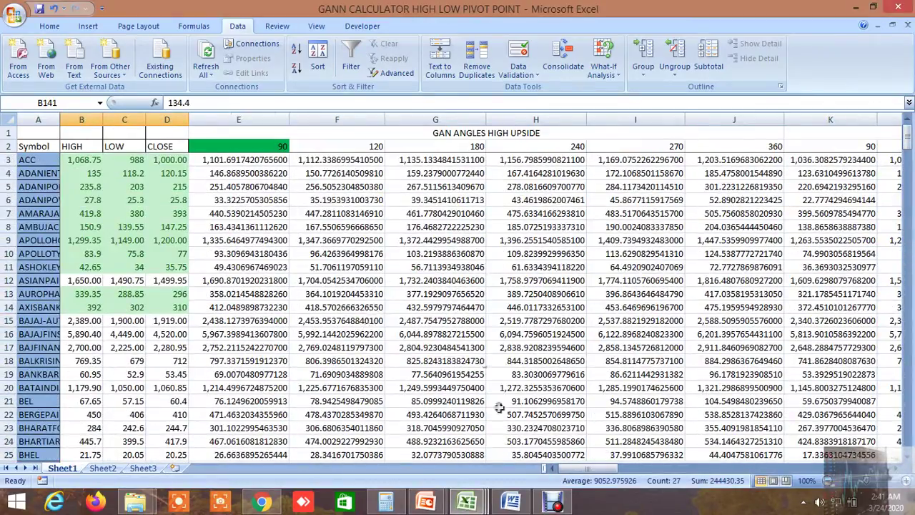
pyautogui.moveTo(588, 468); pyautogui.dragTo(617, 471)
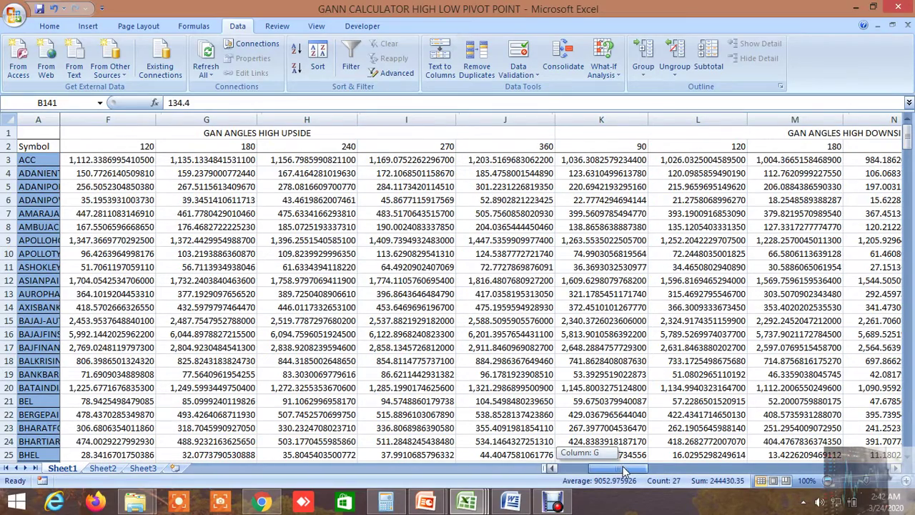
pyautogui.moveTo(622, 466); pyautogui.dragTo(570, 472)
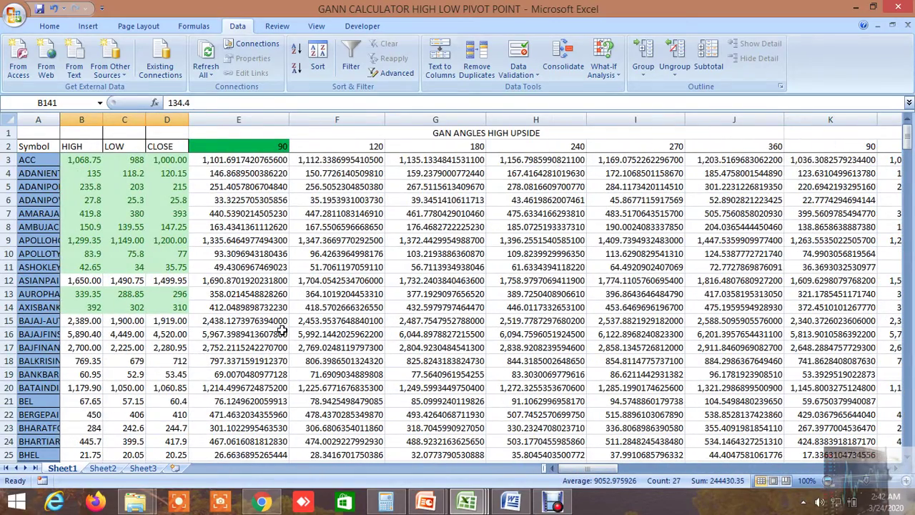
# Examine the Gann angle levels in the commodity and NIFTY & BANKNIFTY rows, continuing into the high downside columns.
pyautogui.scroll(-20, 285, 329)
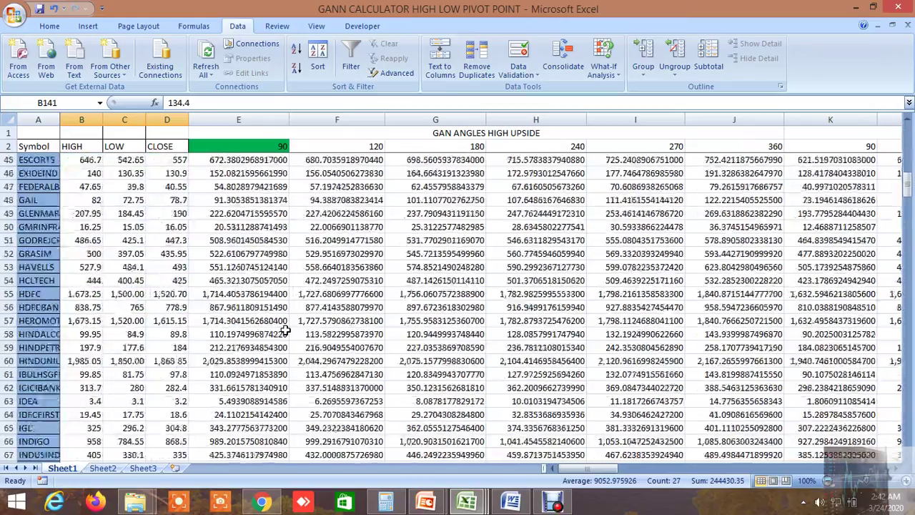
pyautogui.scroll(-20, 284, 329)
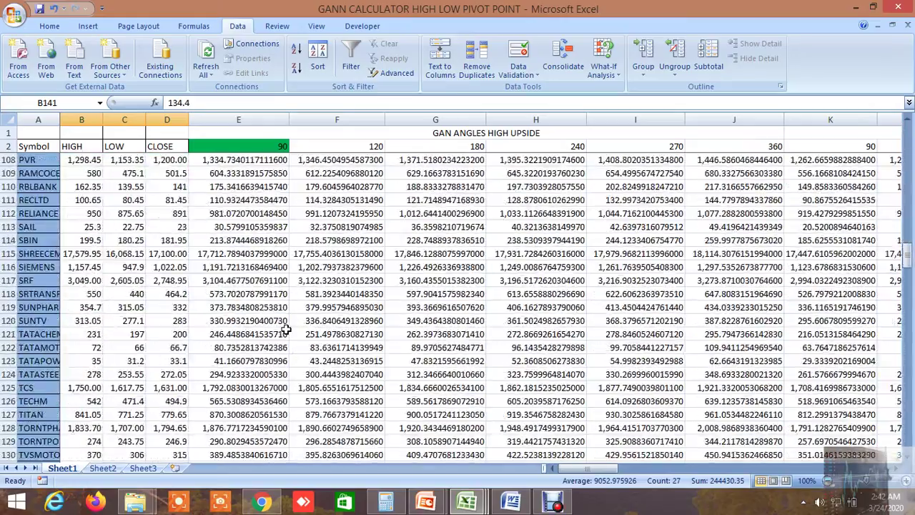
pyautogui.scroll(-3, 285, 329)
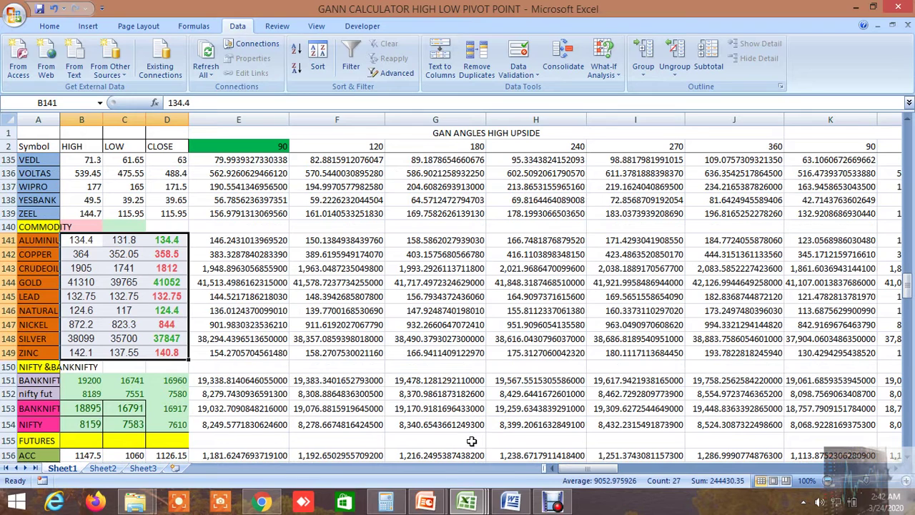
pyautogui.moveTo(596, 469)
pyautogui.mouseDown()
pyautogui.moveTo(627, 479)
pyautogui.moveTo(879, 480)
pyautogui.moveTo(593, 477)
pyautogui.mouseUp()
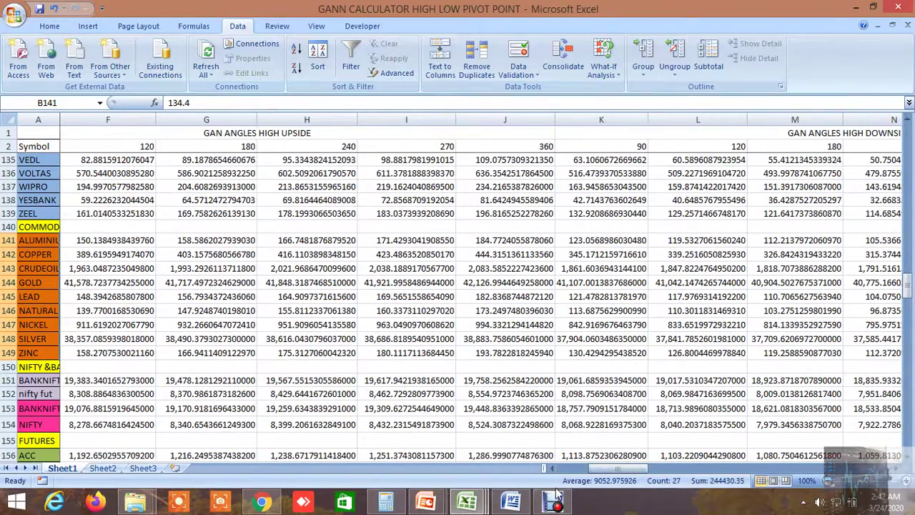
# Switch to the GANN 360 ANALYSIS workbook and look through its degree-based price levels from the entered low and high prices.
pyautogui.moveTo(482, 505)
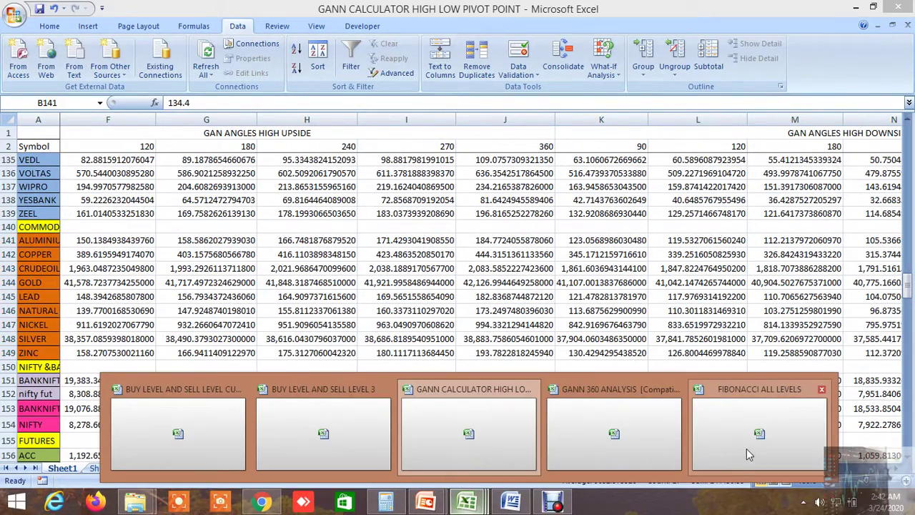
pyautogui.click(630, 434)
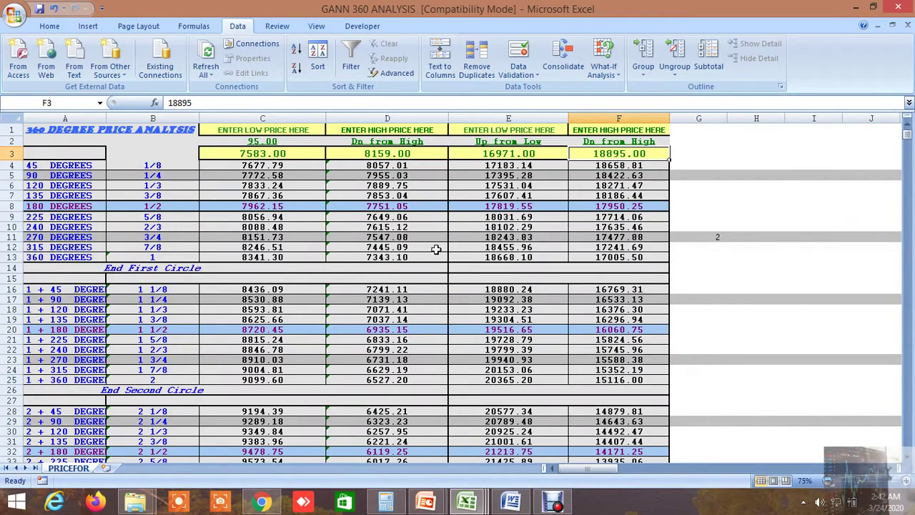
pyautogui.scroll(-5, 435, 262)
pyautogui.scroll(5, 435, 263)
# Switch to the FIBONACCI ALL LEVELS workbook and examine the commodity and index rows, from the Fibonacci buy and sell targets to the CPR pivot columns.
pyautogui.click(467, 503)
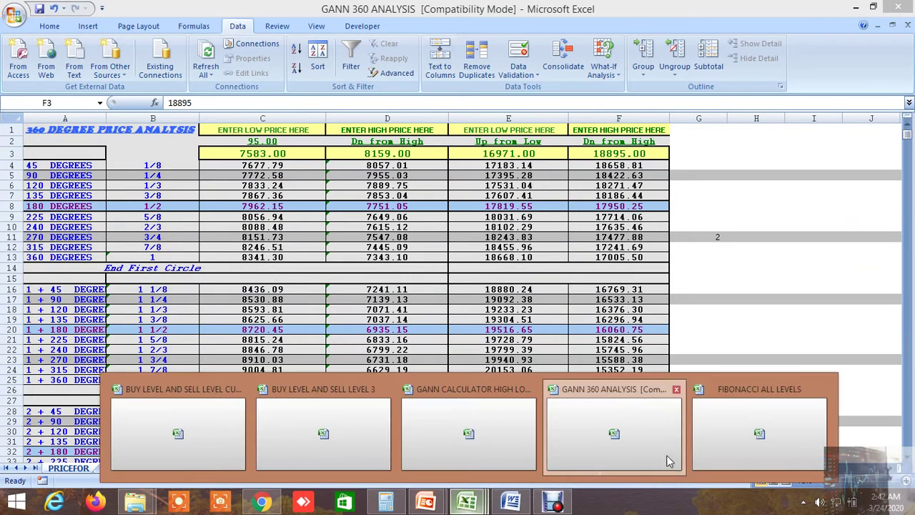
pyautogui.click(743, 450)
pyautogui.scroll(-20, 397, 374)
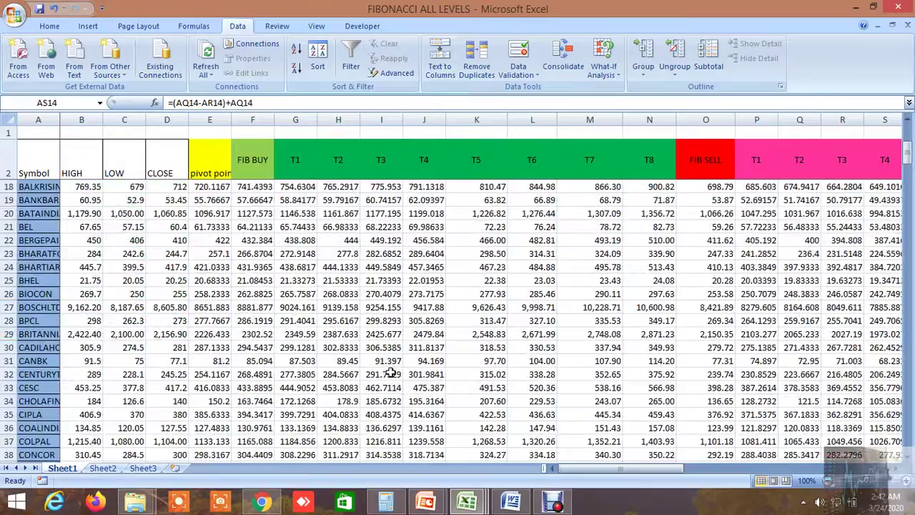
pyautogui.scroll(-20, 388, 369)
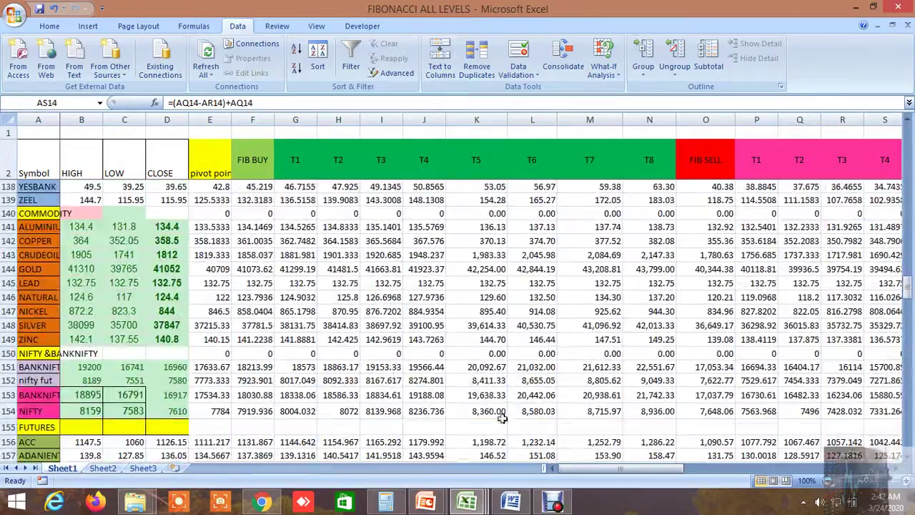
pyautogui.moveTo(602, 470); pyautogui.dragTo(787, 484)
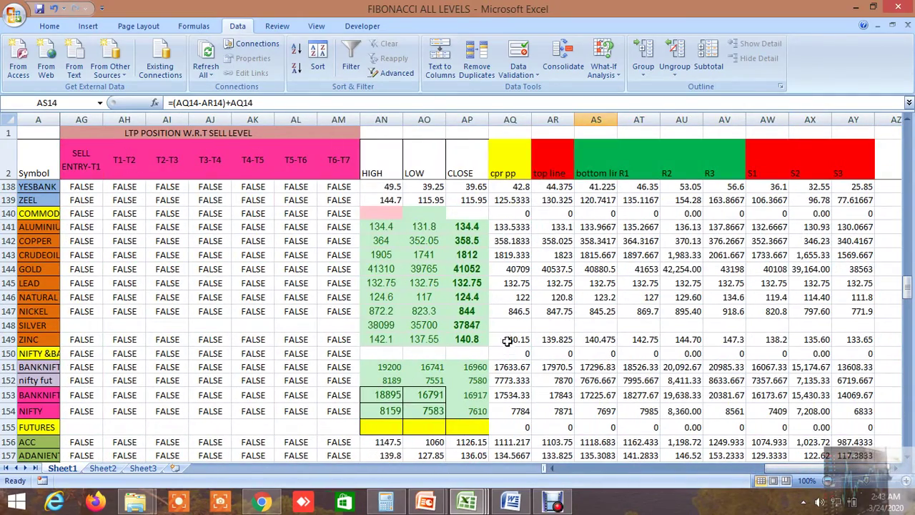
pyautogui.click(552, 501)
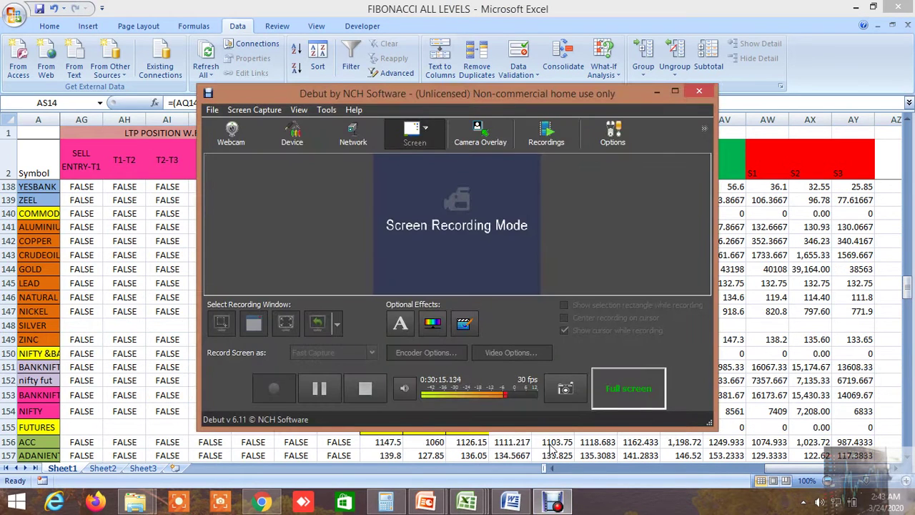